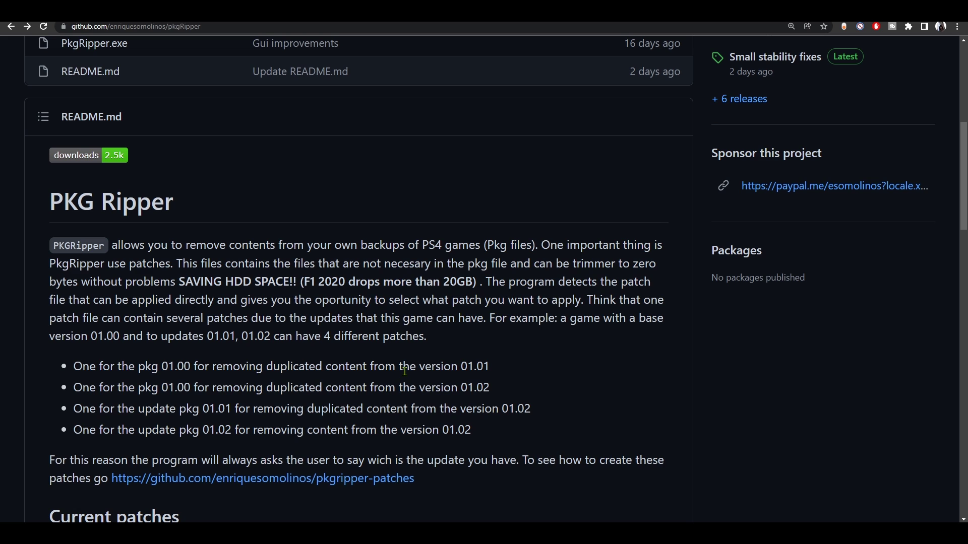
Step: Examine the PKG Ripper README, including its current patches table with package sizes and the requirements section
scroll(404, 368, down, 8)
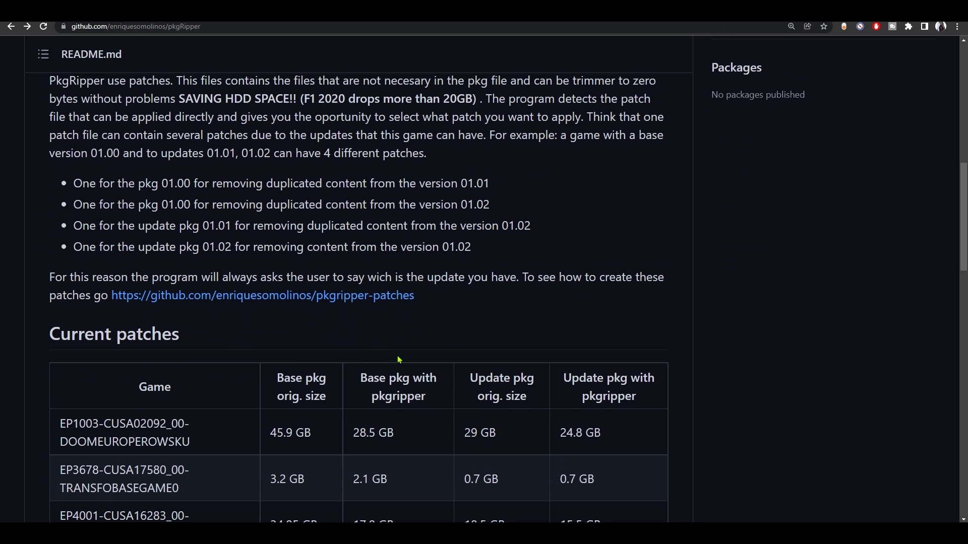
scroll(401, 360, down, 1)
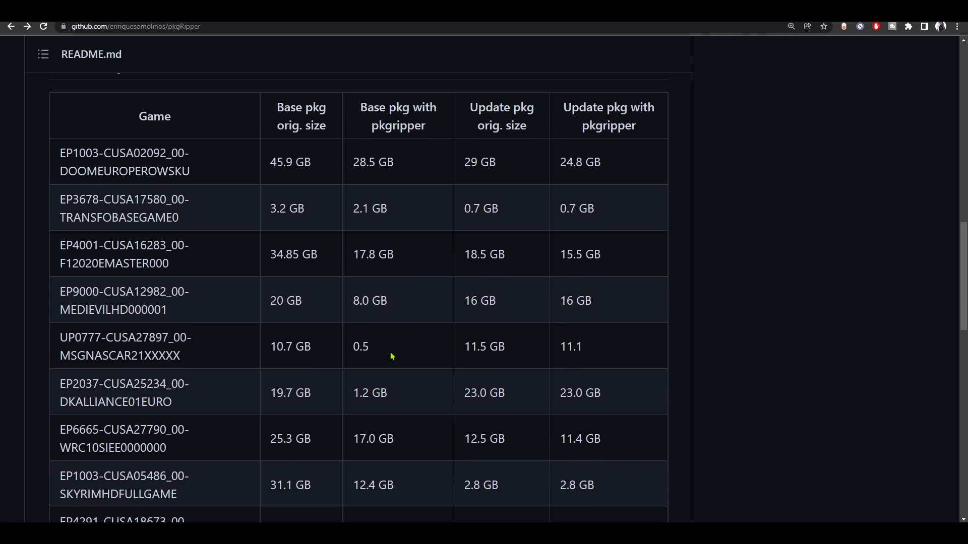
scroll(192, 269, down, 5)
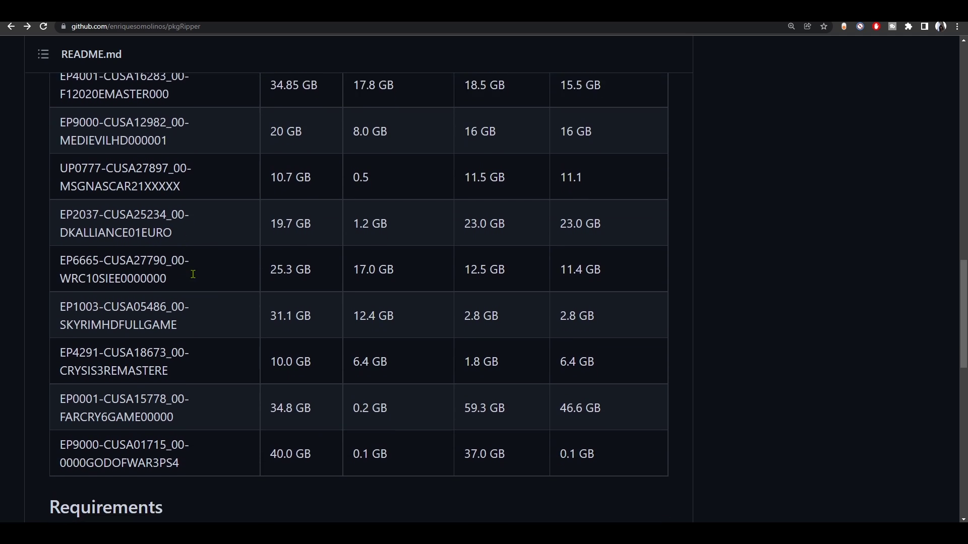
scroll(194, 274, up, 2)
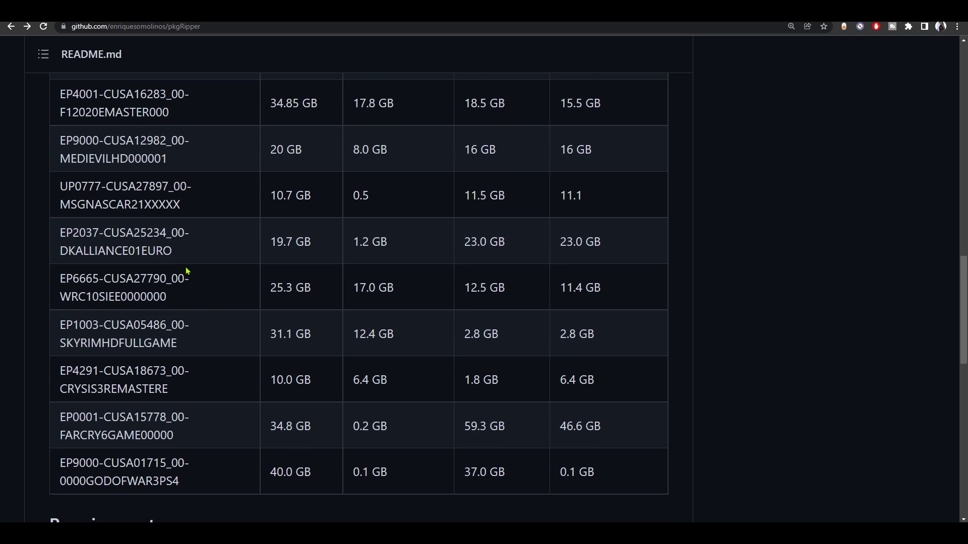
scroll(187, 272, down, 3)
scroll(193, 277, down, 4)
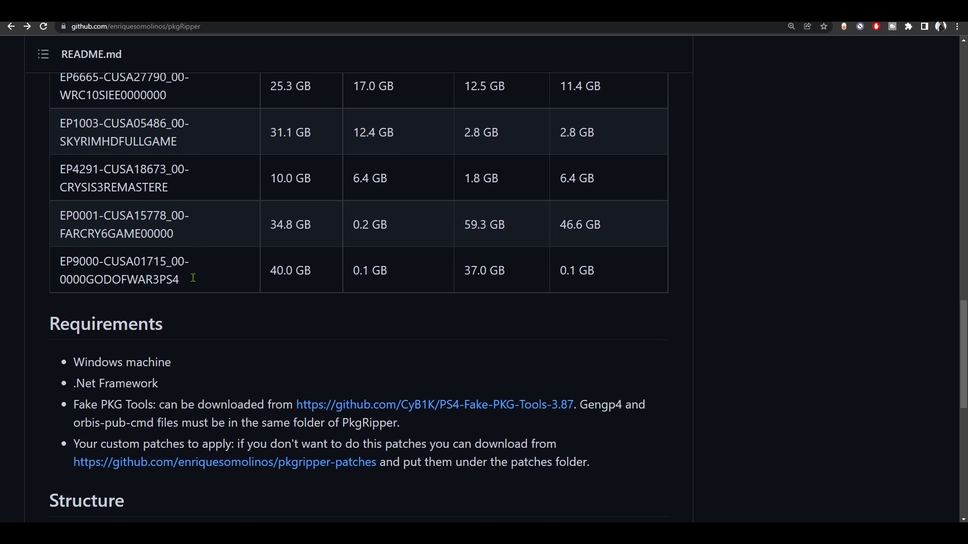
scroll(194, 277, down, 3)
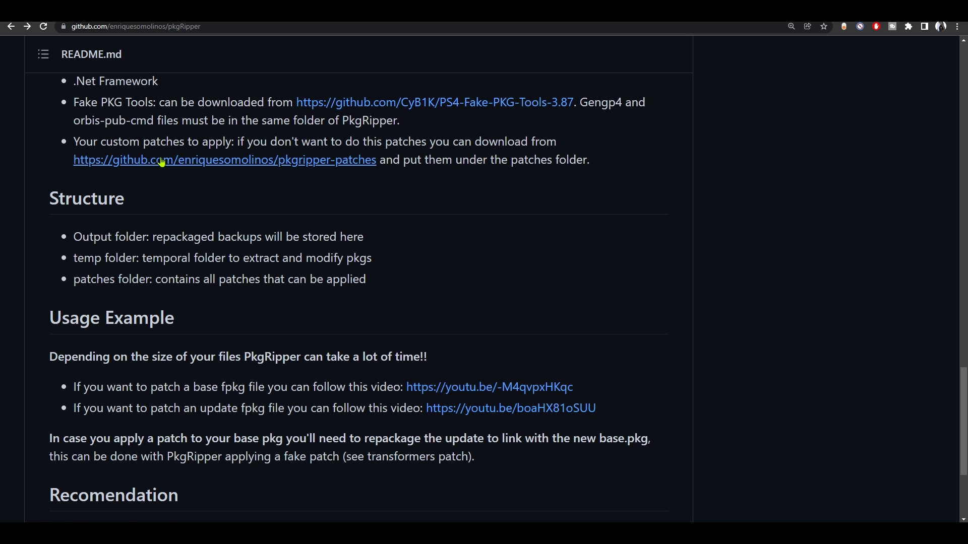
Step: Open the pkgripper-patches repository in a new tab and examine its list of available game patch files
right_click(190, 172)
click(227, 180)
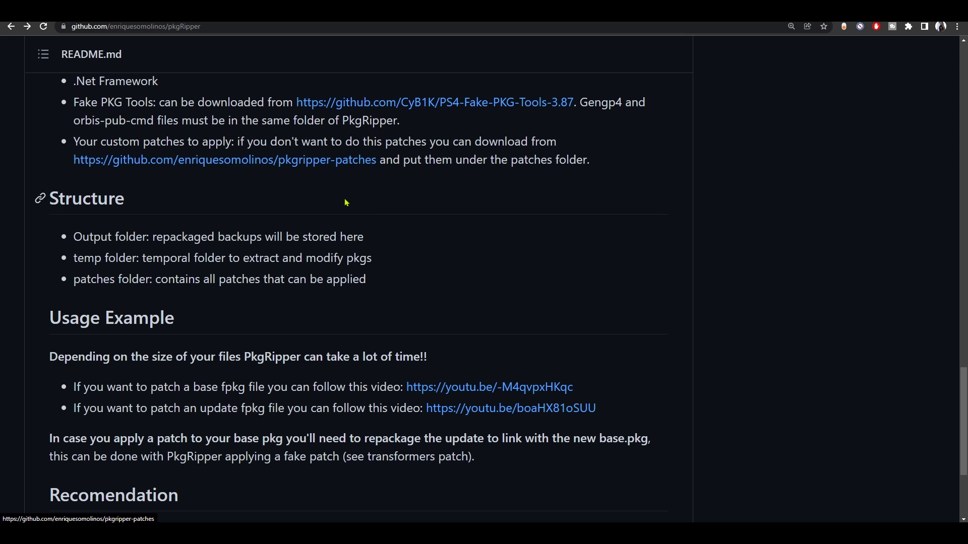
key(ctrl+Tab)
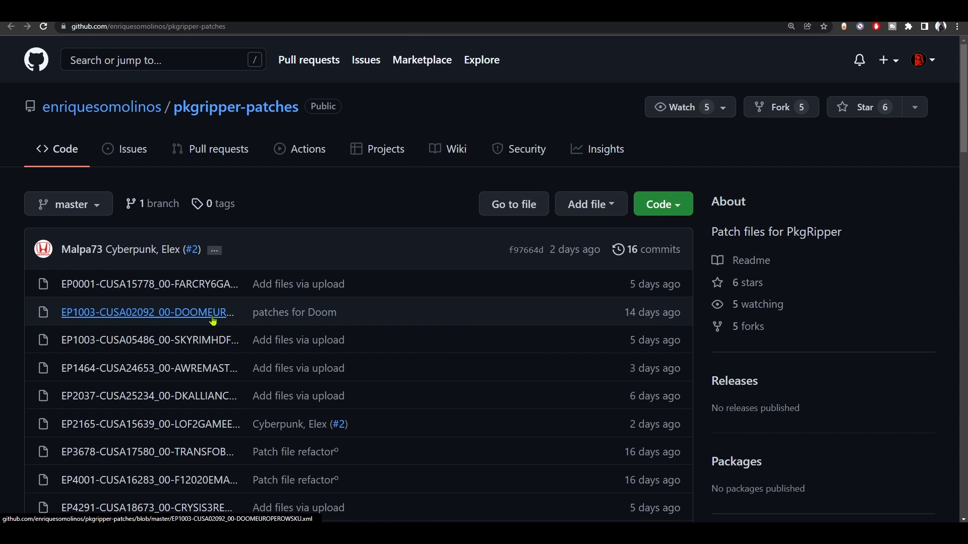
scroll(341, 271, down, 2)
scroll(341, 271, down, 4)
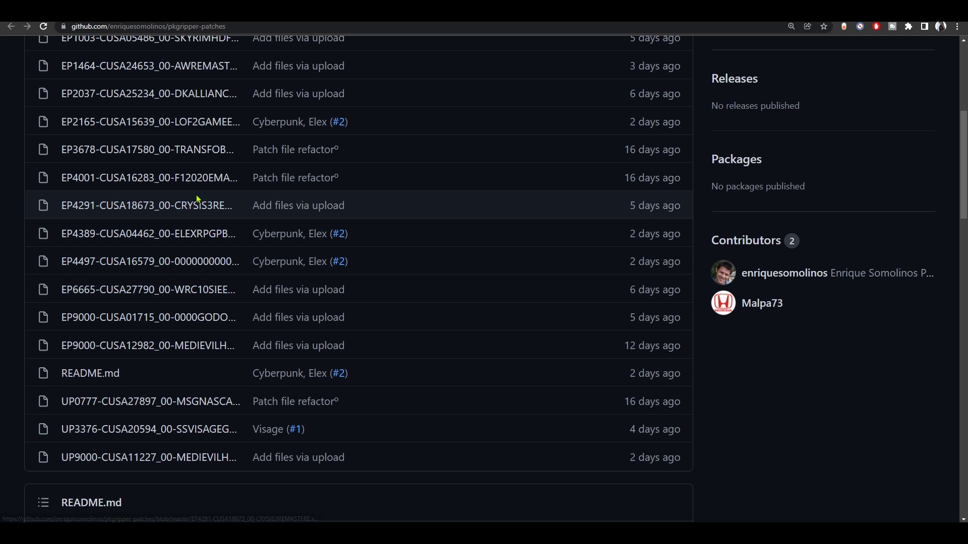
scroll(195, 197, up, 3)
scroll(195, 198, up, 1)
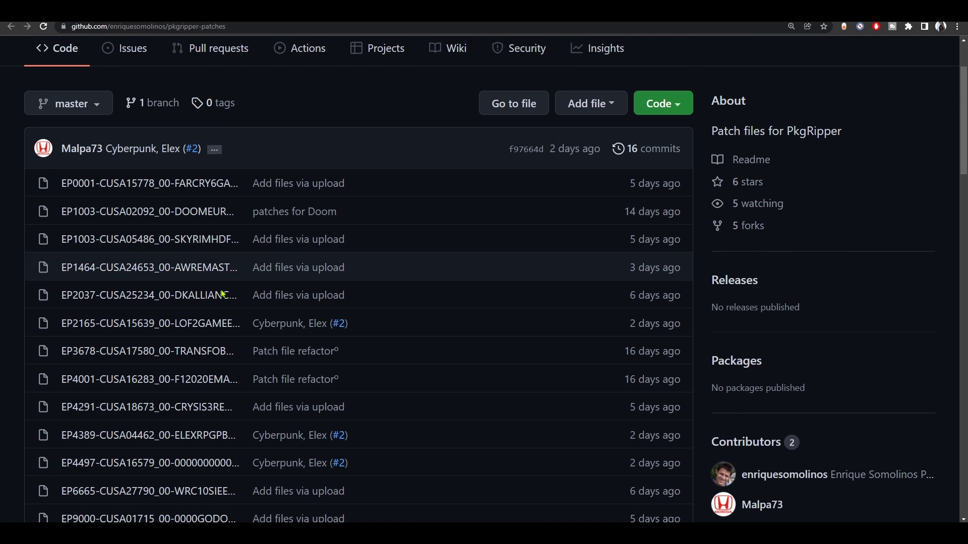
scroll(210, 345, down, 4)
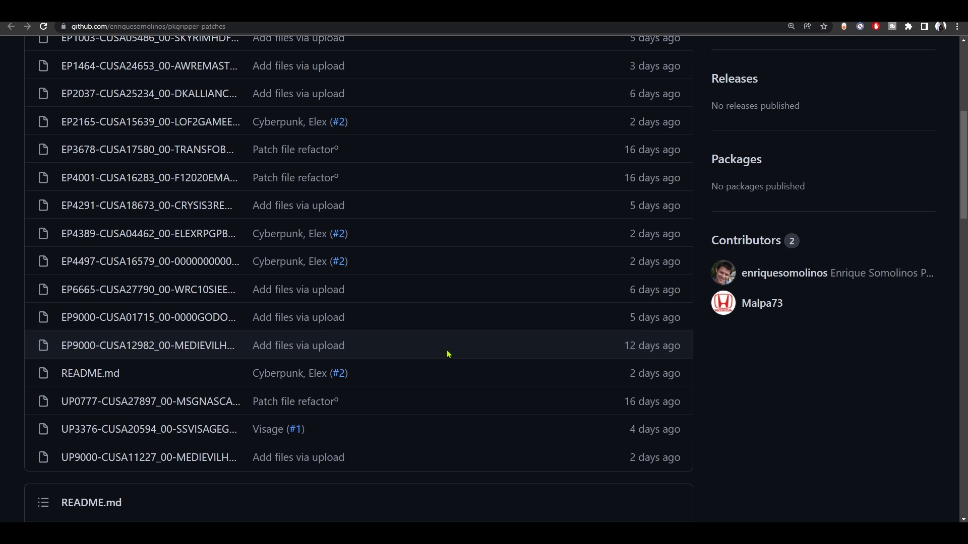
scroll(449, 354, up, 6)
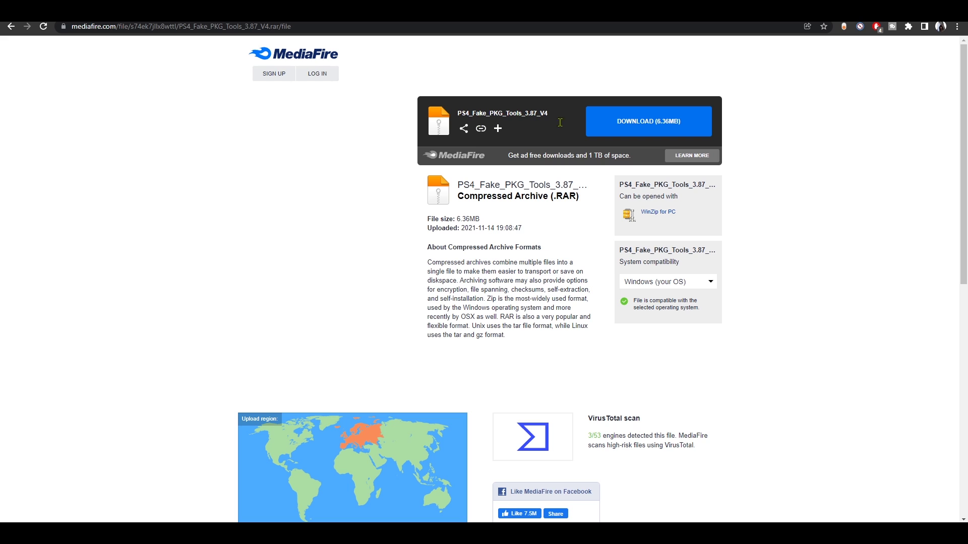
Step: Download the PS4_Fake_PKG_Tools_3.87_V4 archive, plus PkgRipper.exe and DotNetZip.dll from the latest pkgRipper release, keeping the flagged DLL
click(684, 127)
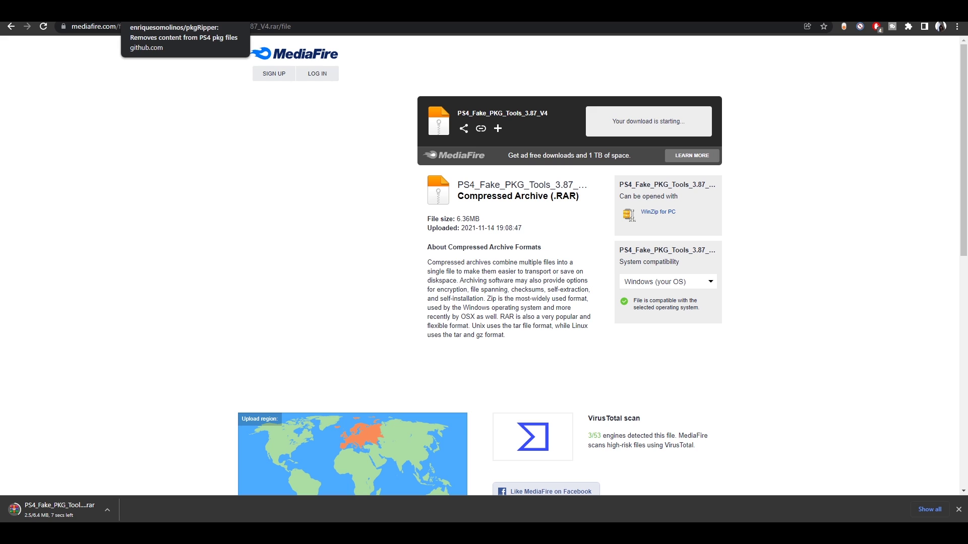
click(181, 11)
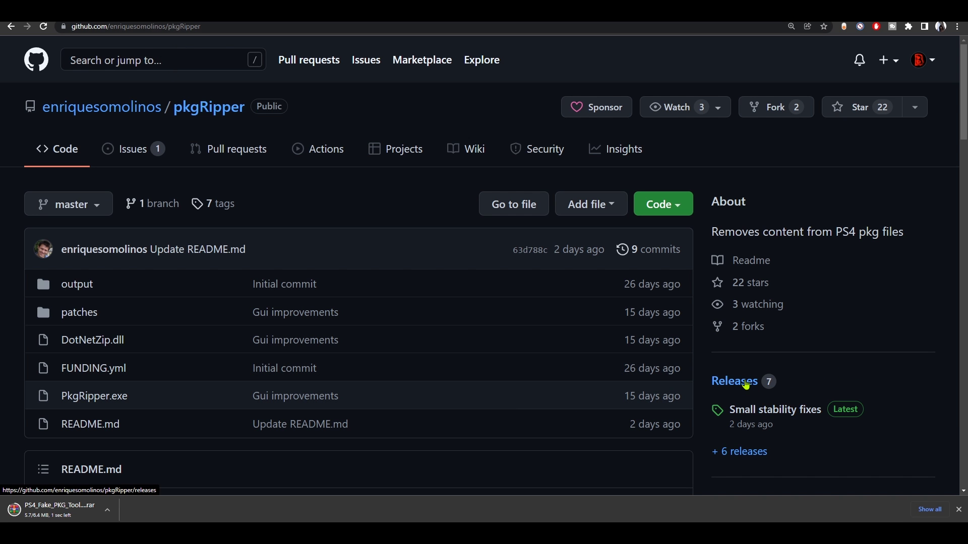
click(747, 386)
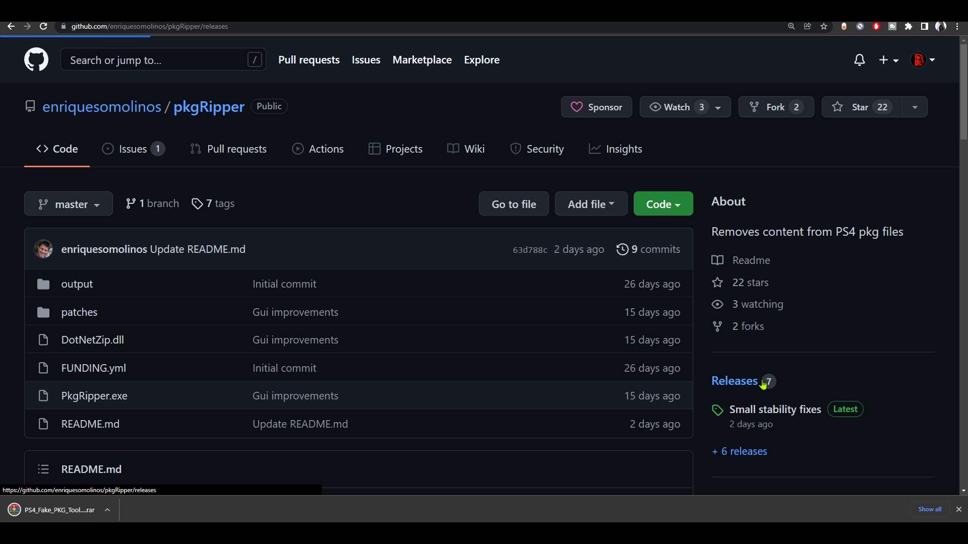
scroll(303, 282, down, 4)
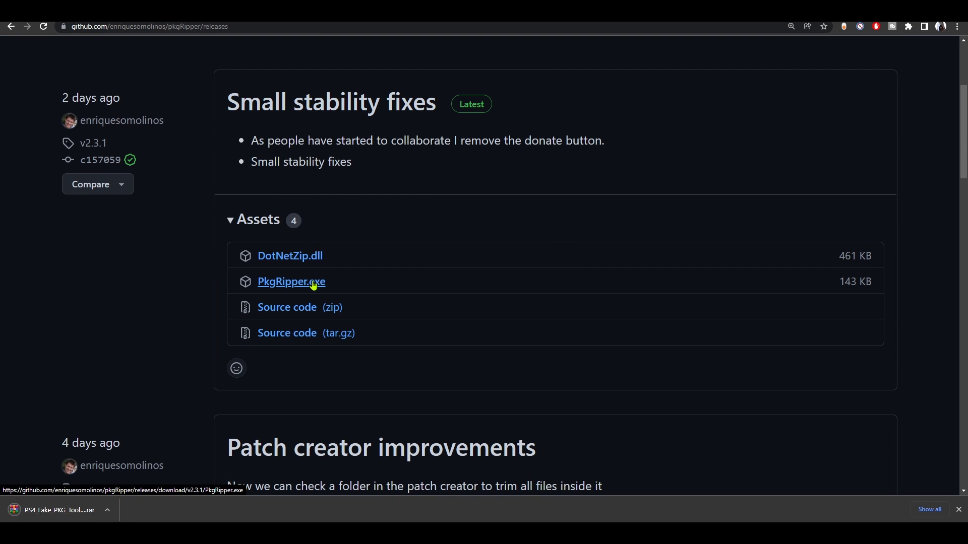
click(313, 285)
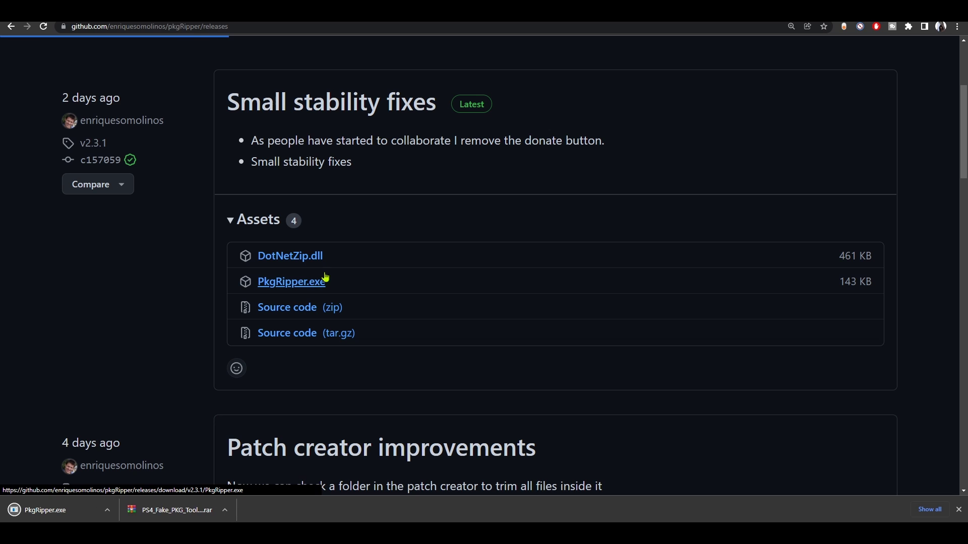
click(309, 258)
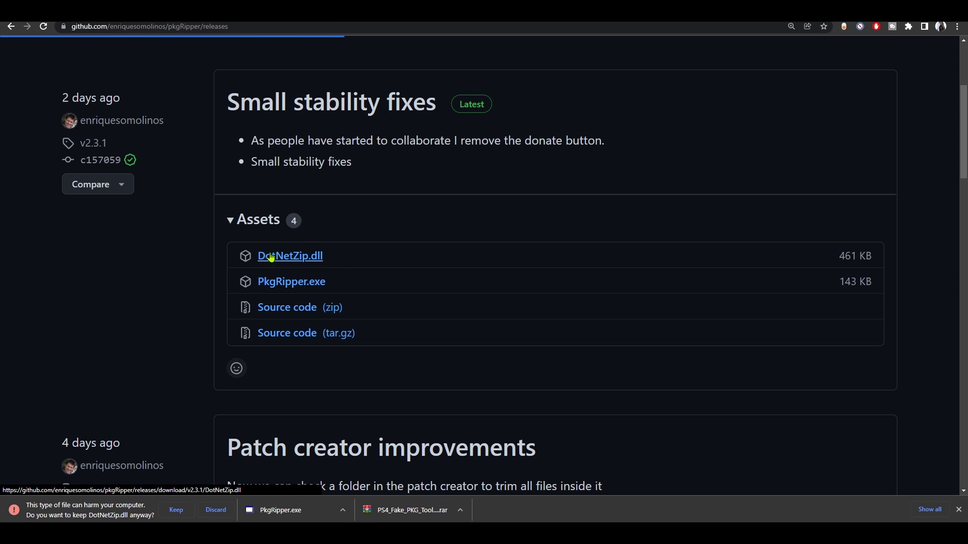
click(177, 511)
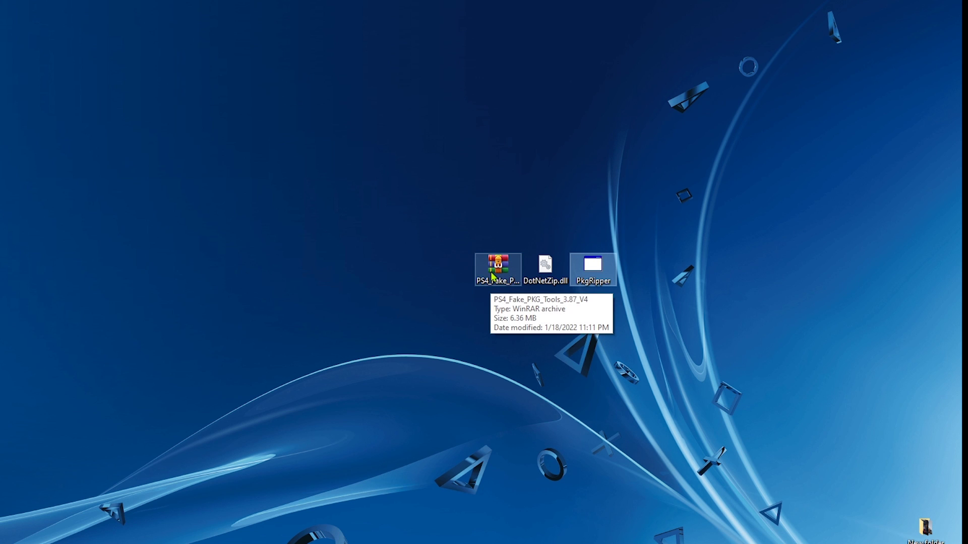
Step: Create a new folder named pkgripper on the desktop
right_click(441, 280)
mouse_move(467, 400)
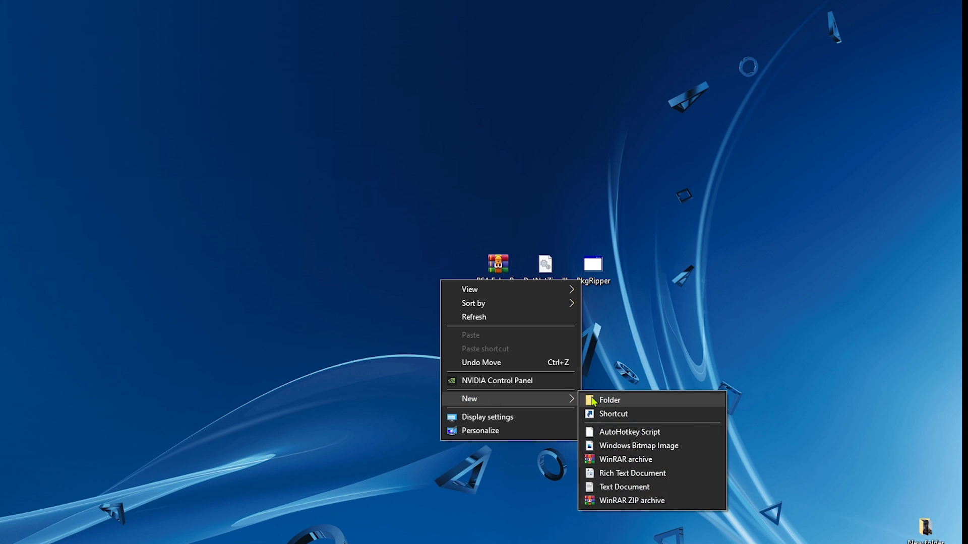
click(598, 402)
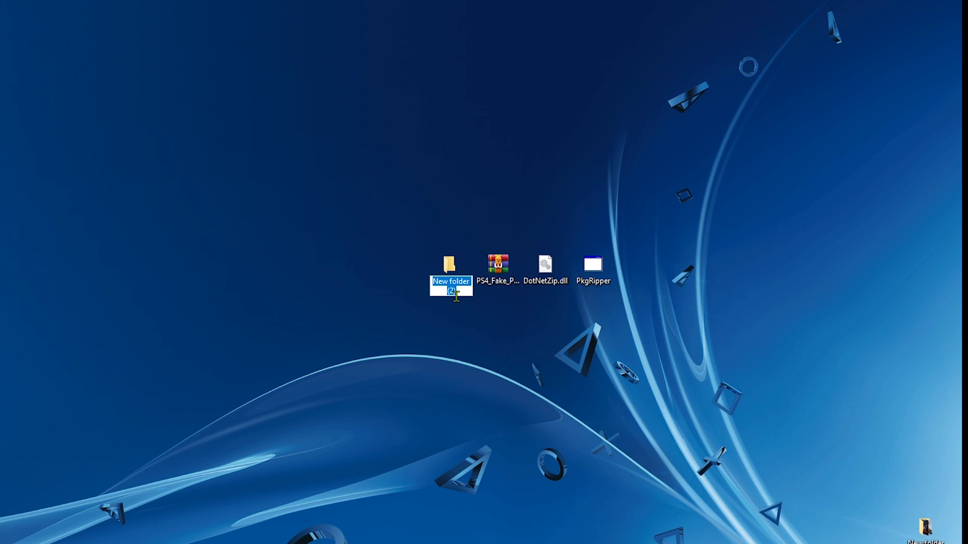
text(pkgr)
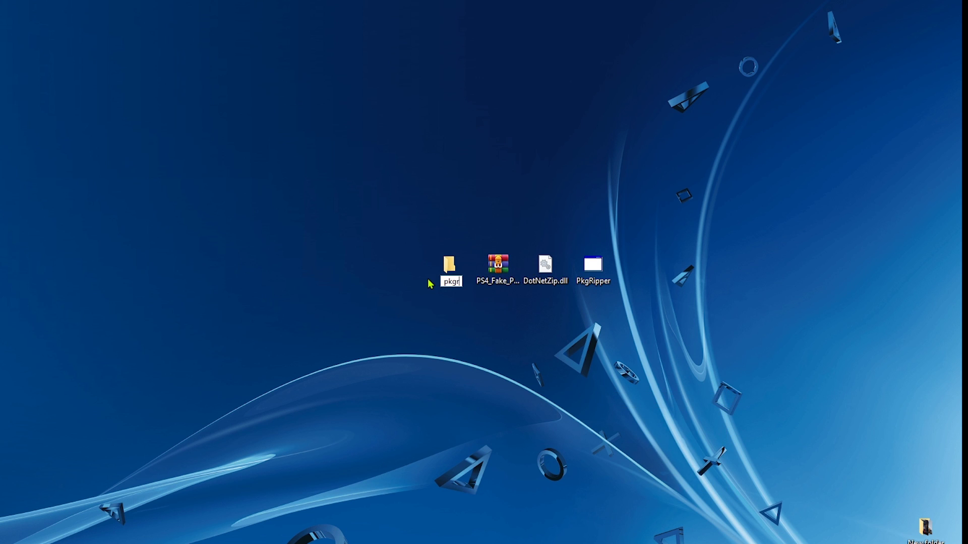
text(ipper)
key(Return)
Step: Extract all contents of the PS4_Fake_PKG_Tools_3.87_V4 archive into the pkgripper folder and close the archive
double_click(501, 274)
drag(473, 215, 830, 119)
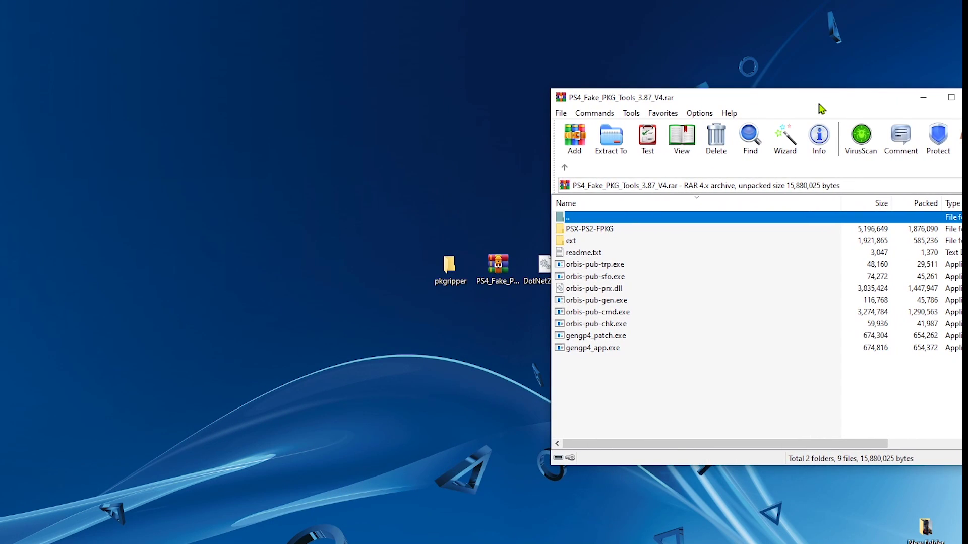
drag(623, 396, 450, 271)
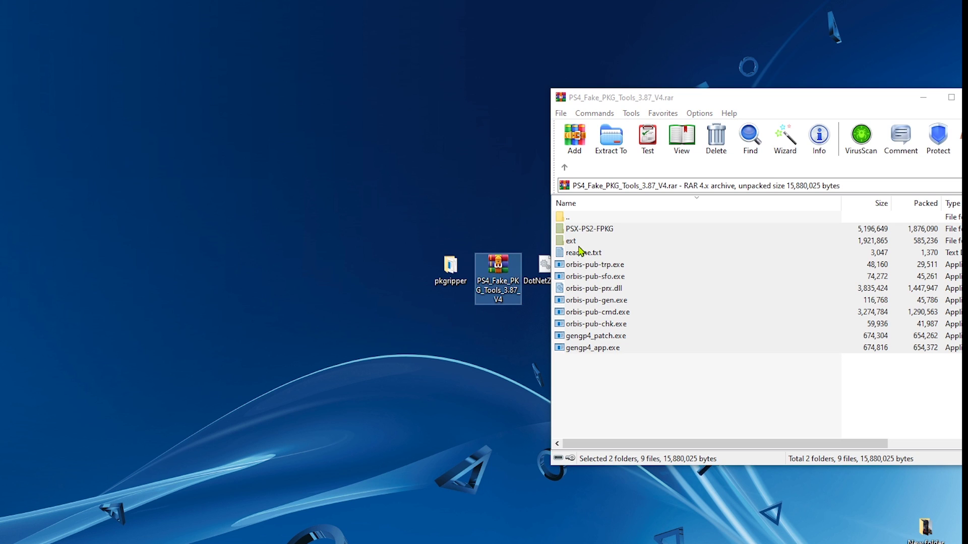
click(774, 108)
key(Escape)
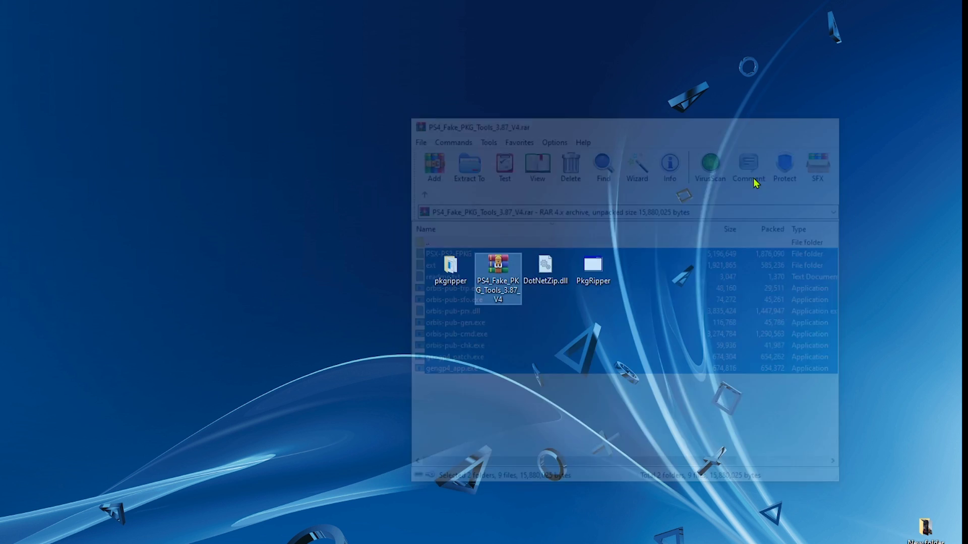
Step: Delete the PS4_Fake_PKG_Tools archive from the desktop and move DotNetZip.dll and PkgRipper into the pkgripper folder
right_click(508, 279)
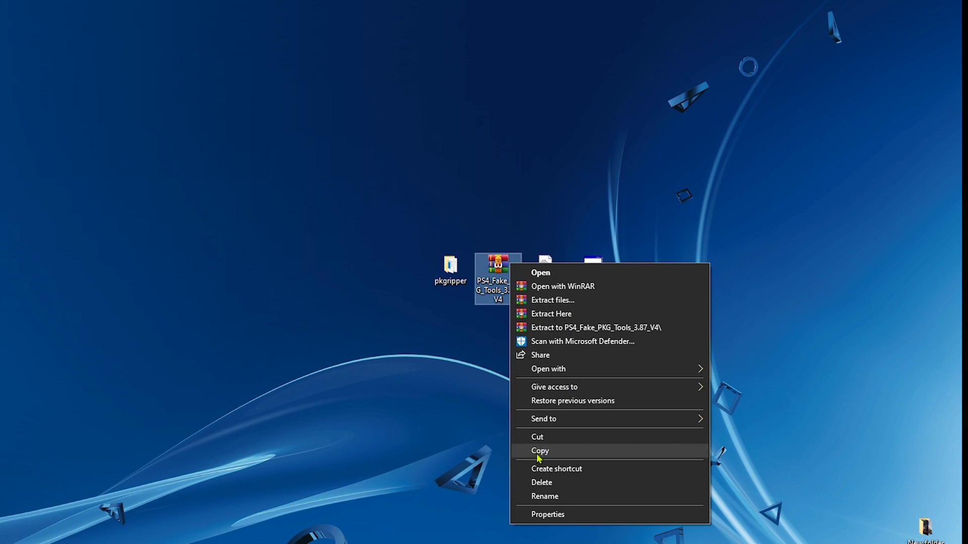
click(541, 482)
click(413, 319)
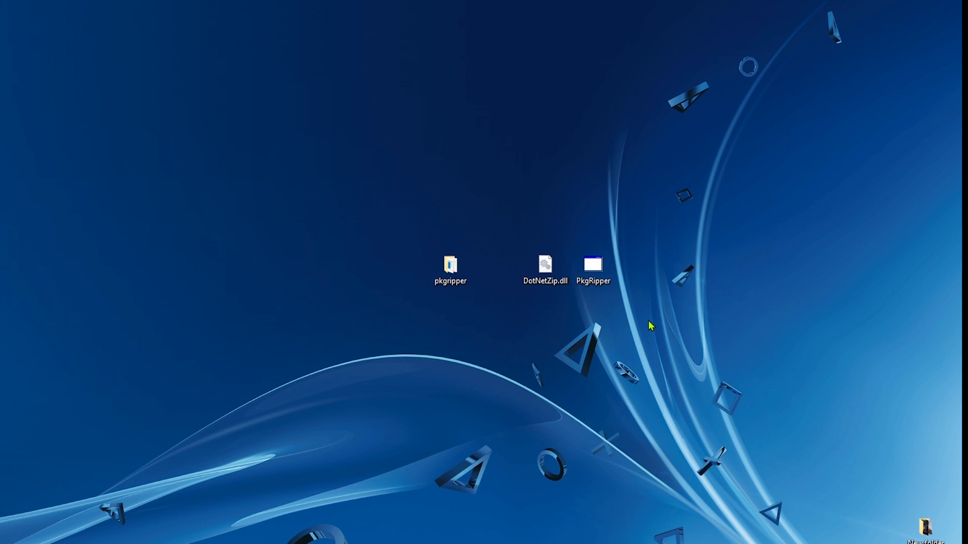
drag(648, 319, 529, 272)
Step: Run PkgRipper from the pkgripper folder despite its unknown publisher, and close the folder window
double_click(546, 267)
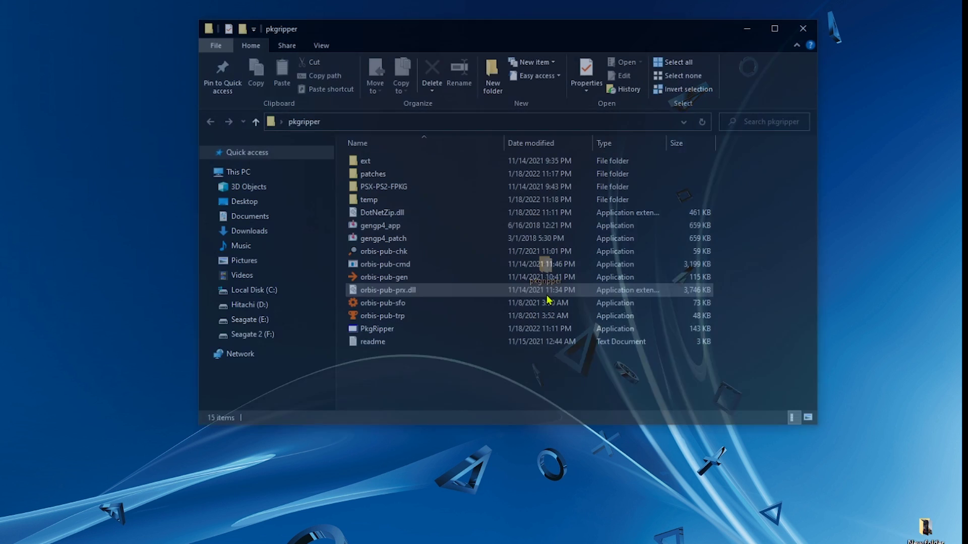
click(373, 335)
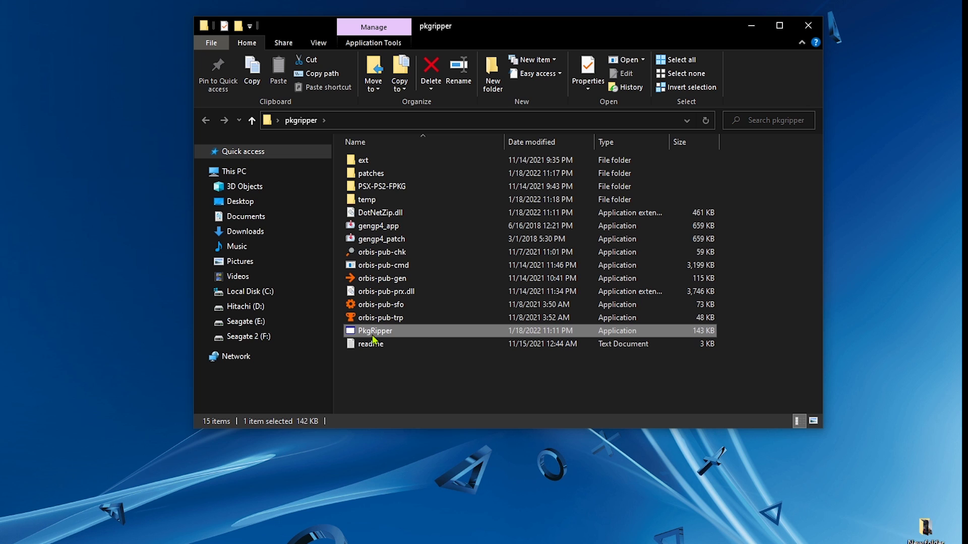
double_click(422, 335)
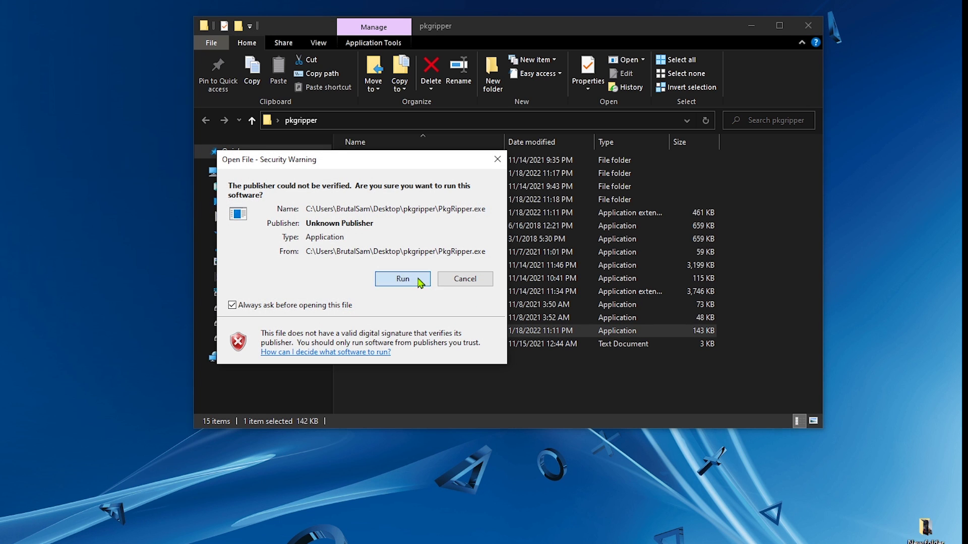
click(402, 279)
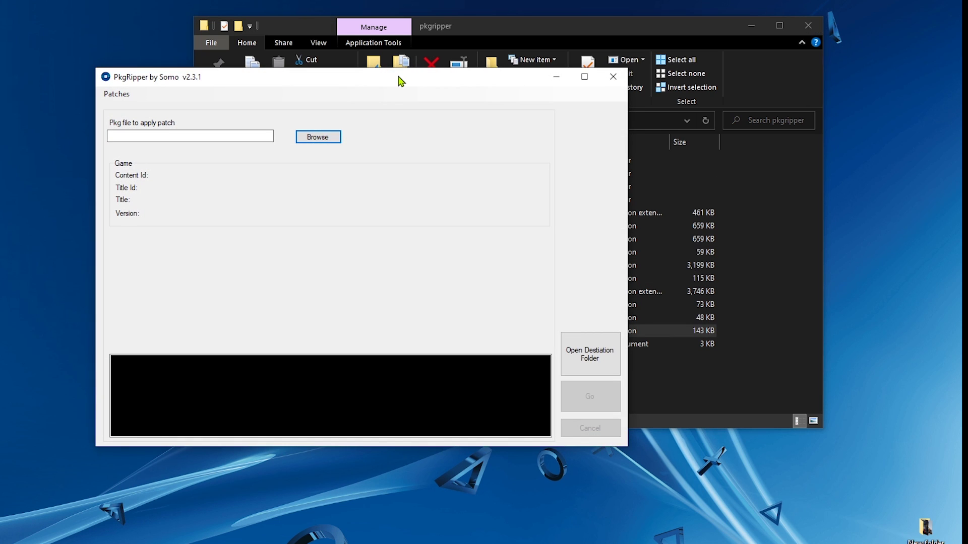
drag(401, 77, 566, 68)
click(808, 25)
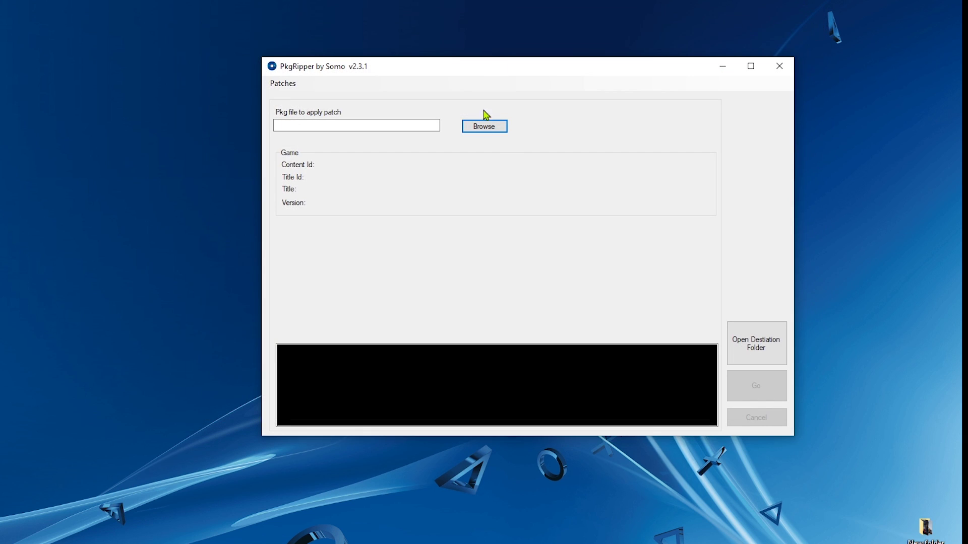
Step: Load the Crysis 3 Remastered package from the crysis 3 folder on Seagate (E:), checking its file size in its properties first
click(485, 130)
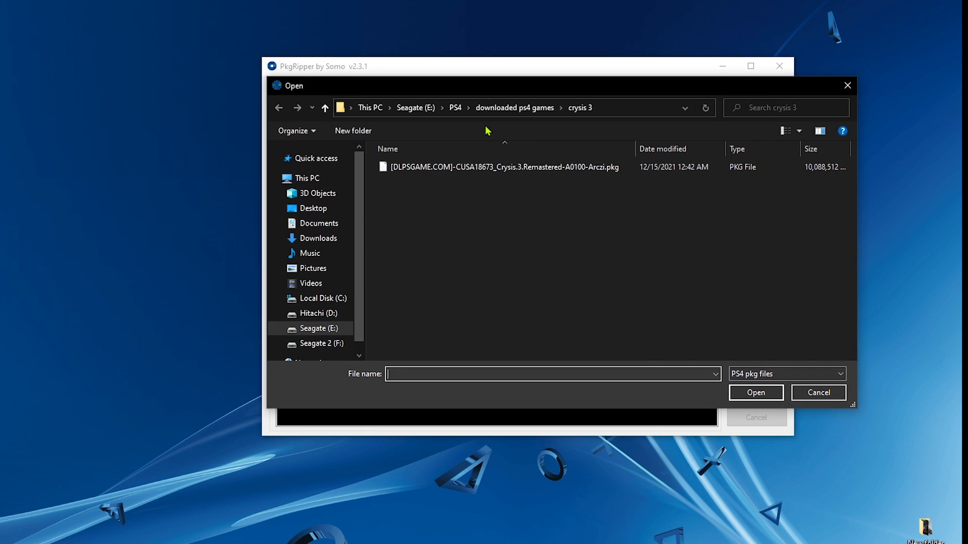
click(501, 173)
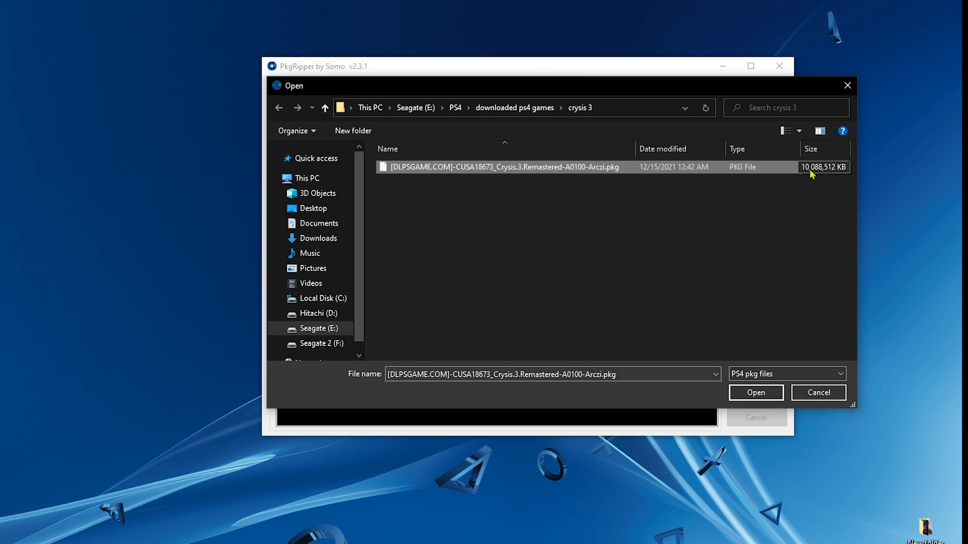
right_click(658, 171)
click(645, 377)
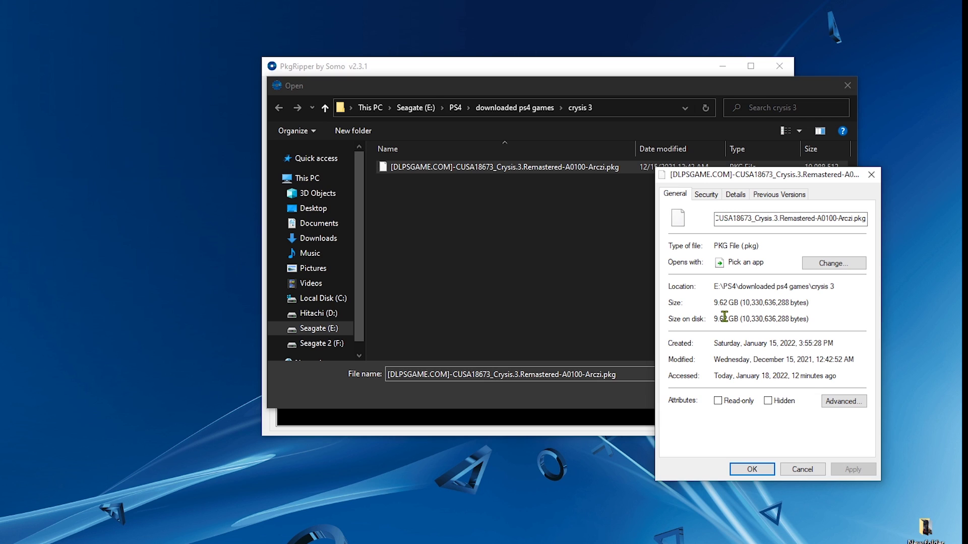
drag(715, 303, 742, 314)
click(744, 314)
click(754, 471)
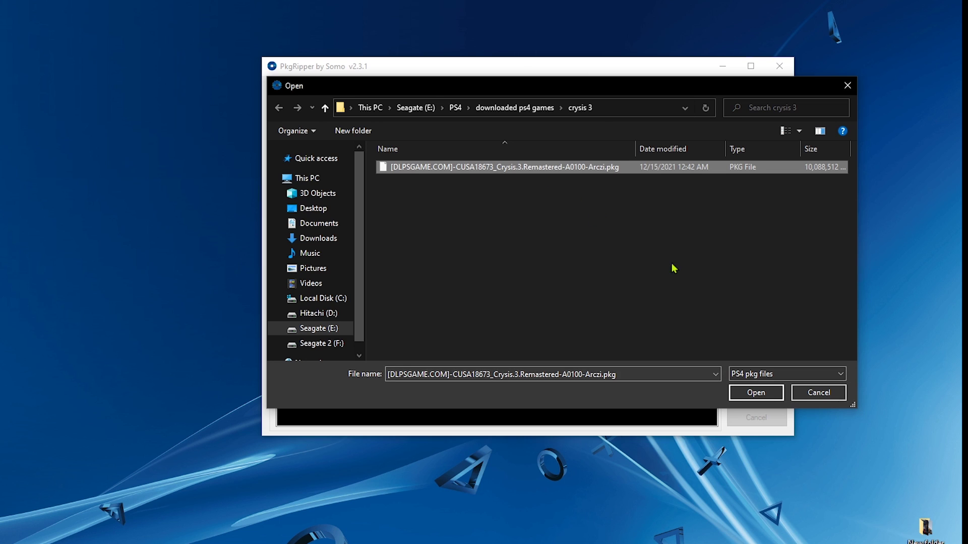
click(756, 393)
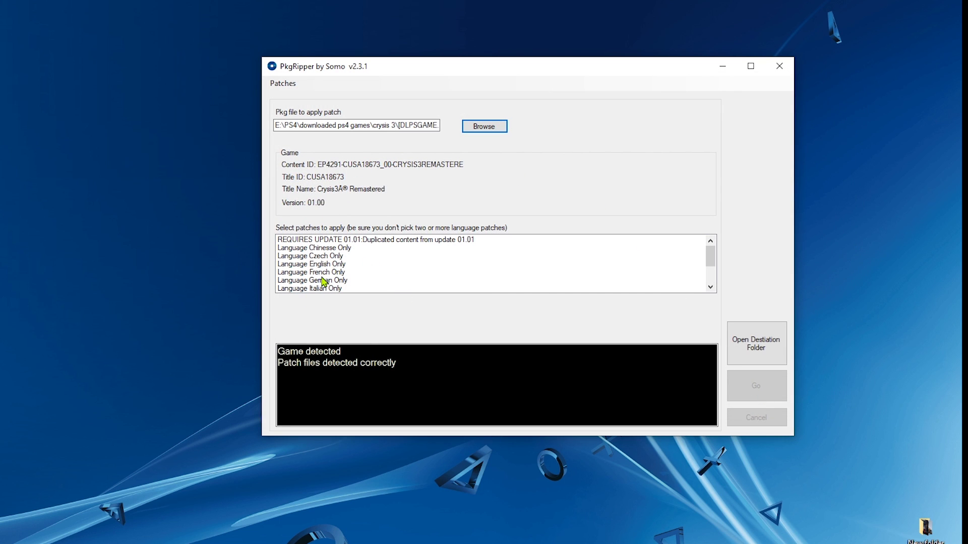
Step: Build the package with only the Language English Only patch applied, and close PkgRipper after the image is created
click(339, 264)
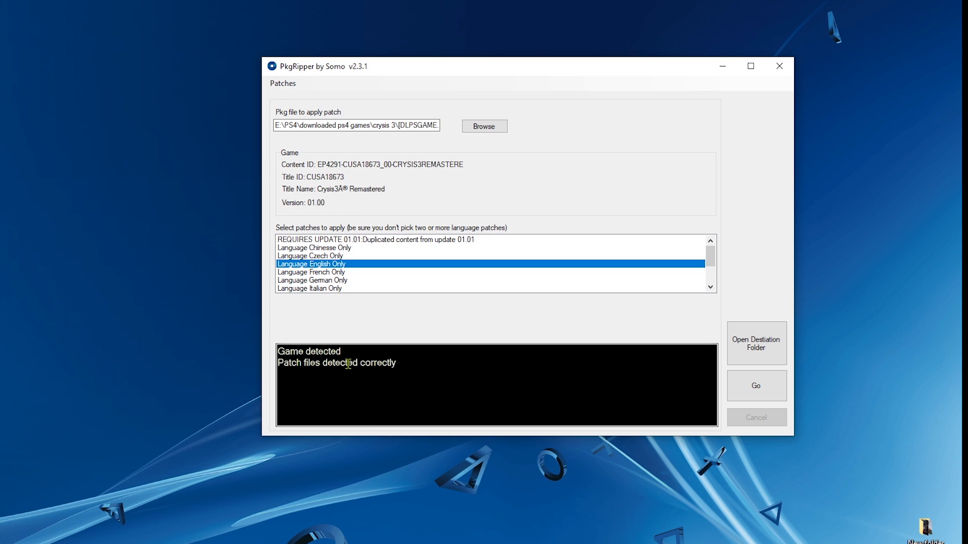
drag(409, 375, 311, 373)
click(311, 373)
click(756, 389)
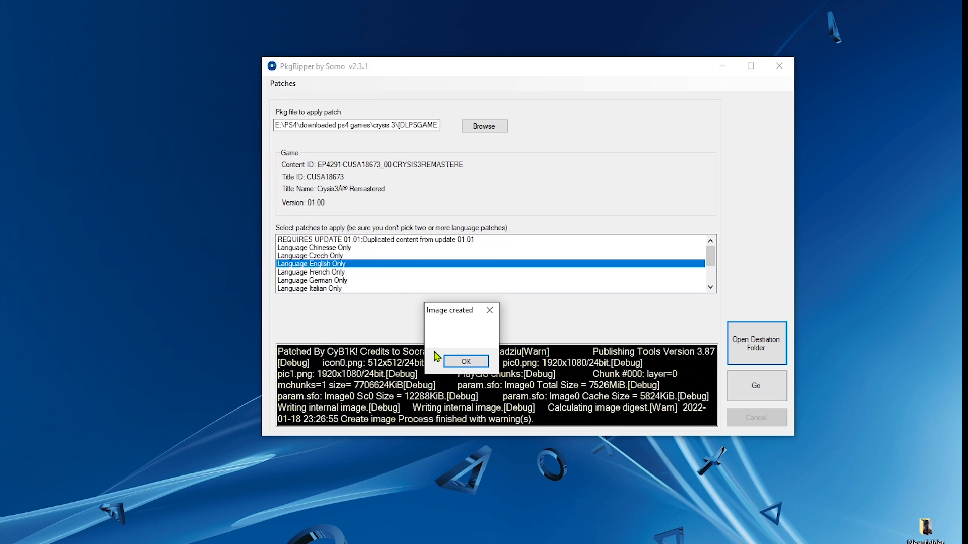
click(466, 362)
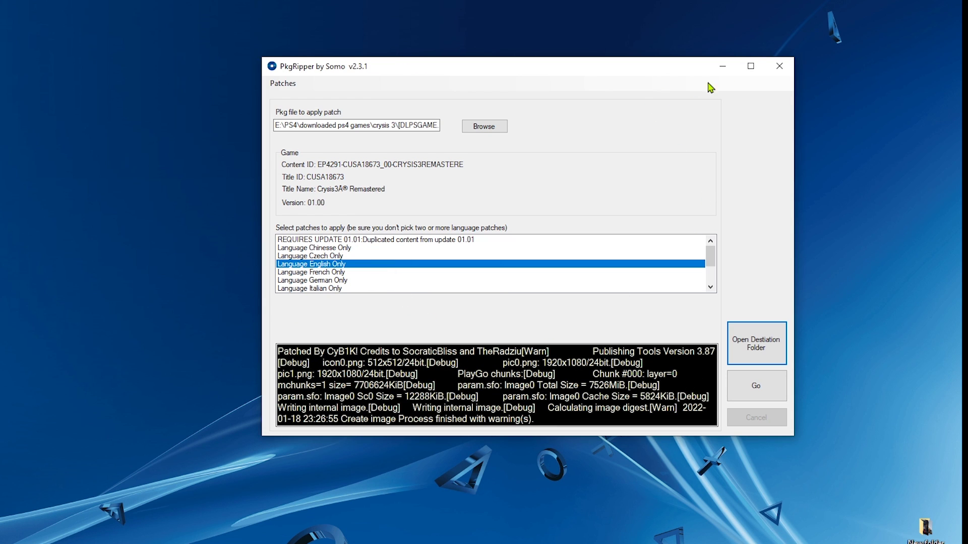
click(779, 66)
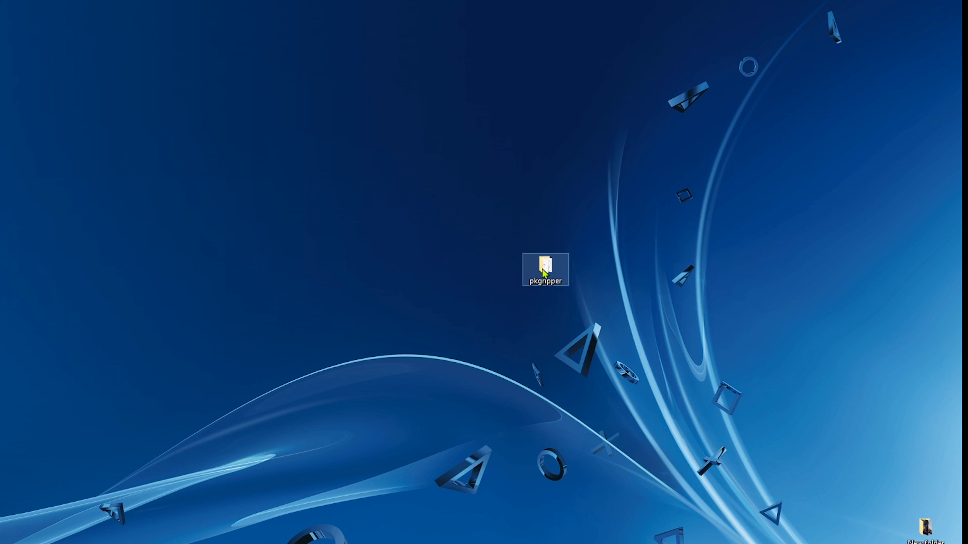
Step: Examine the properties of the rebuilt Crysis 3 package inside pkgripper's output folder
double_click(544, 273)
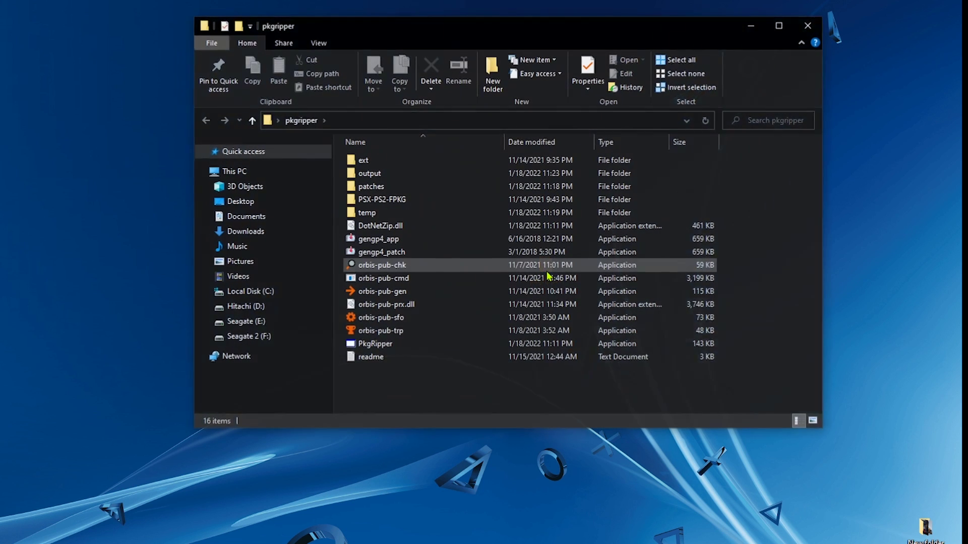
click(413, 176)
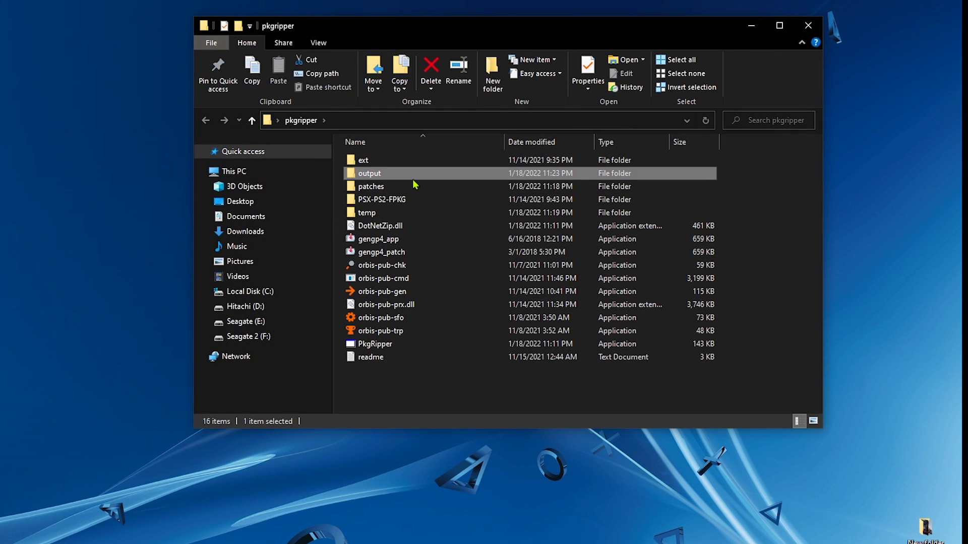
double_click(414, 177)
double_click(440, 169)
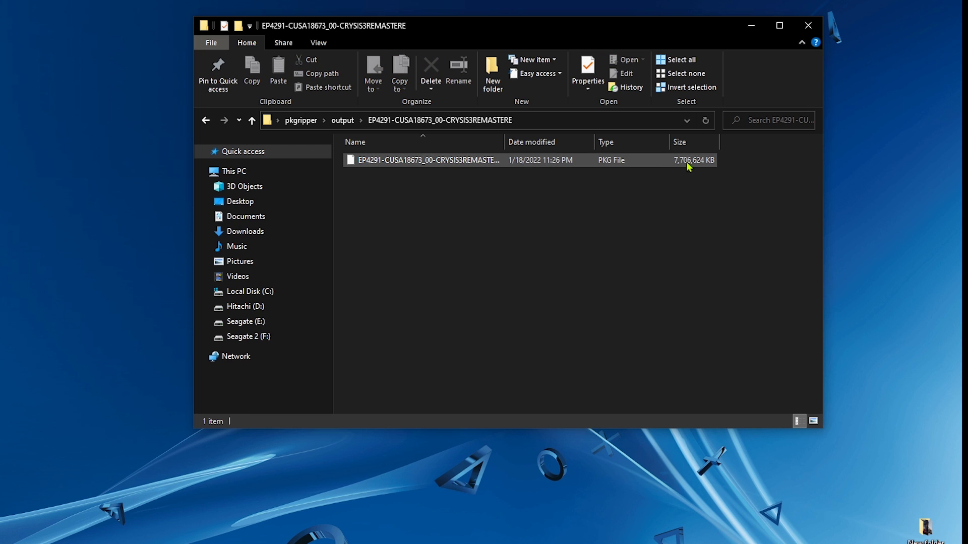
right_click(478, 163)
click(513, 397)
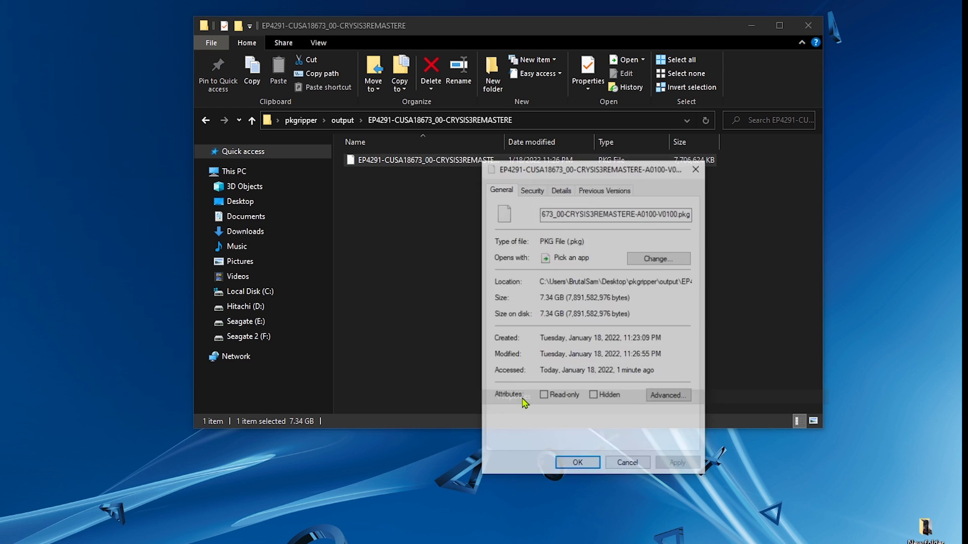
drag(599, 172, 729, 159)
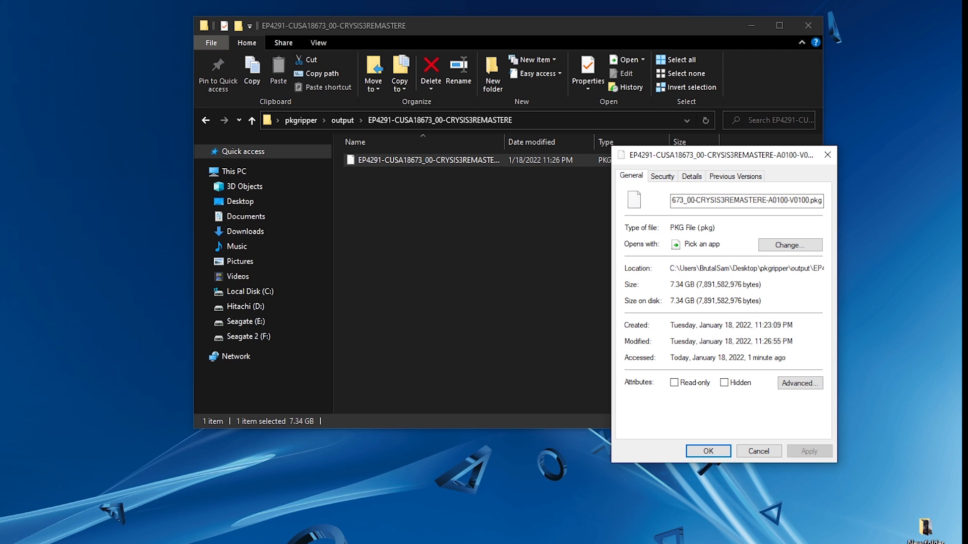
Step: Compare the original Crysis 3 package's size with the rebuilt one using both files' properties, and close the output folder window
click(25, 543)
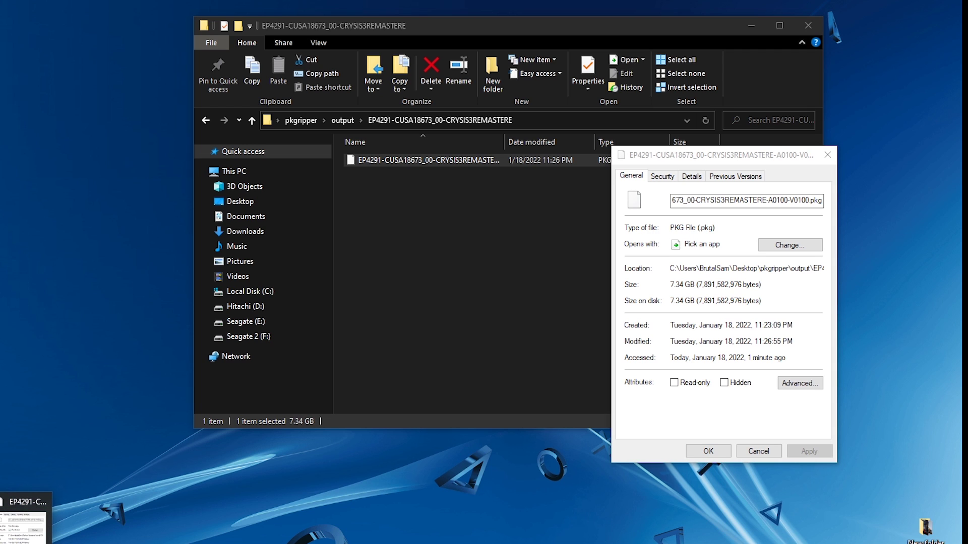
click(23, 520)
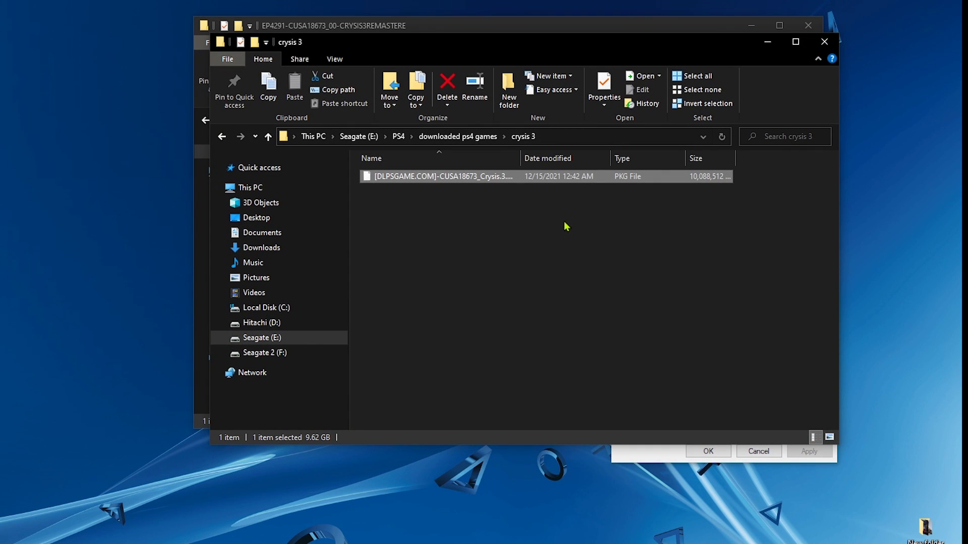
right_click(494, 184)
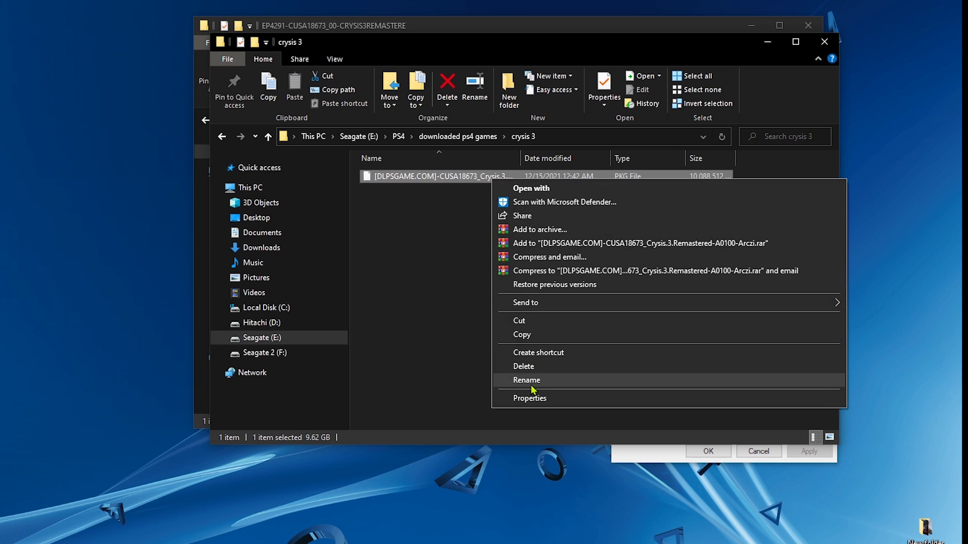
click(536, 398)
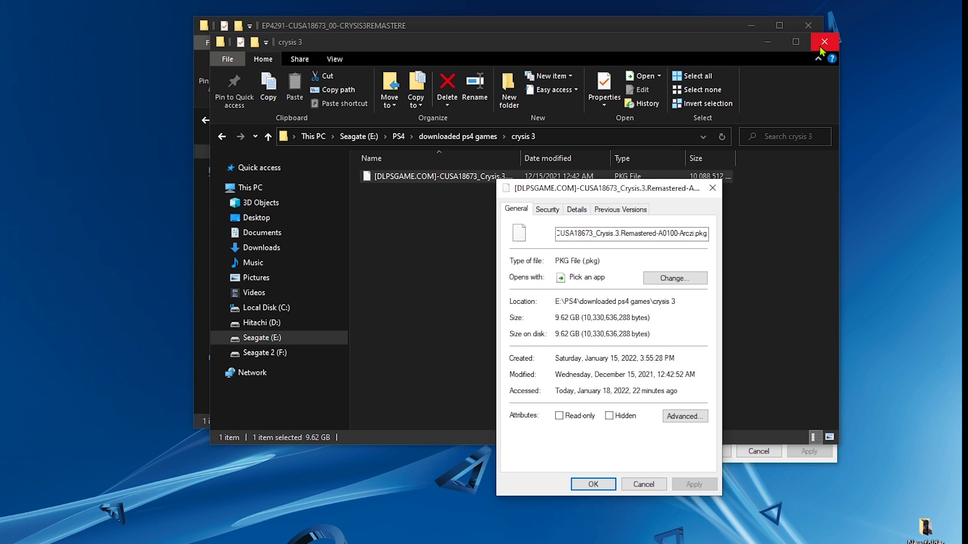
click(824, 42)
drag(624, 193, 486, 159)
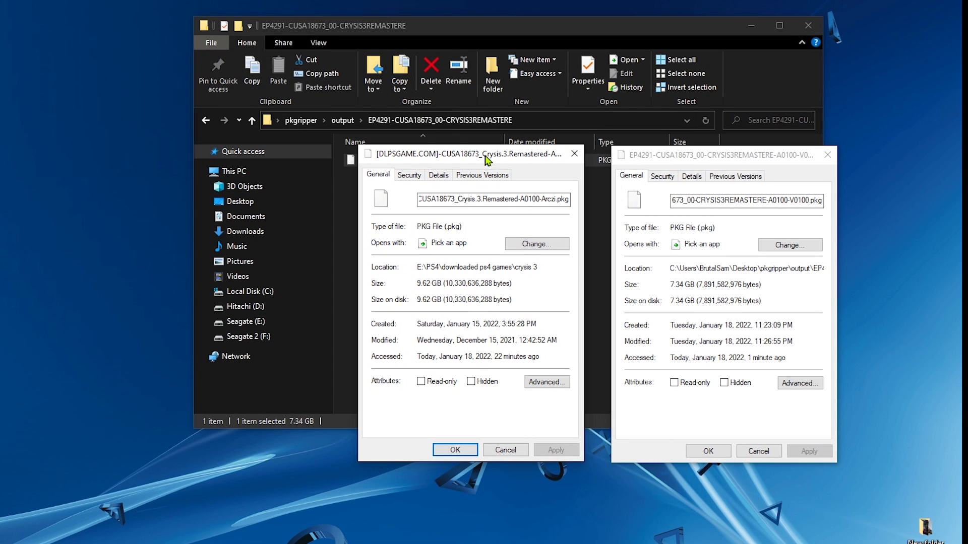
drag(421, 284, 432, 284)
click(433, 288)
click(807, 29)
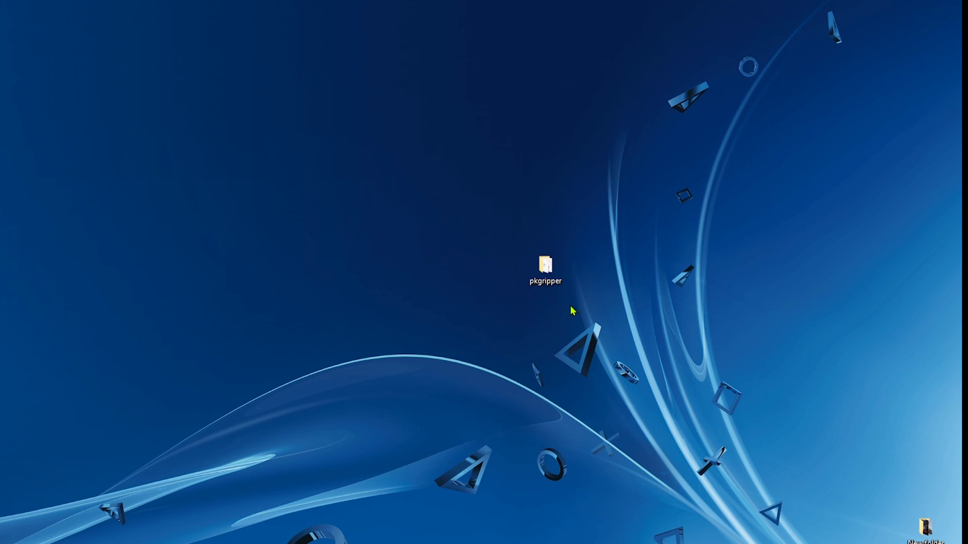
Step: Run PkgRipper again from the pkgripper folder despite its unknown publisher, and close the folder window
double_click(546, 270)
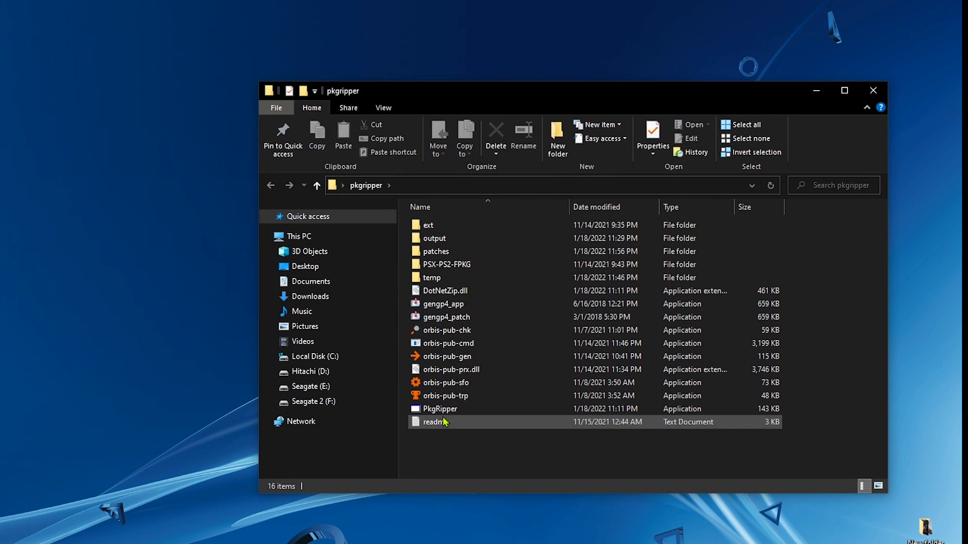
double_click(492, 409)
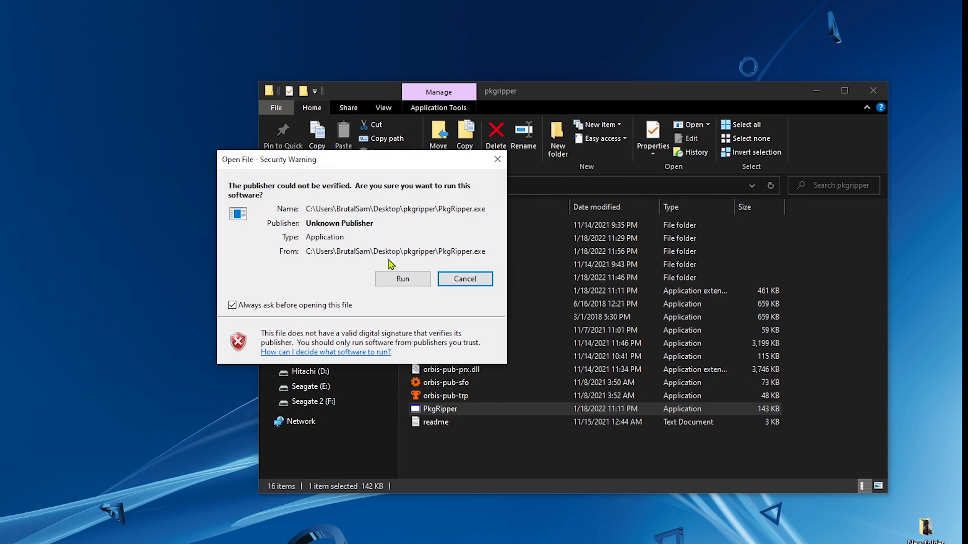
click(398, 279)
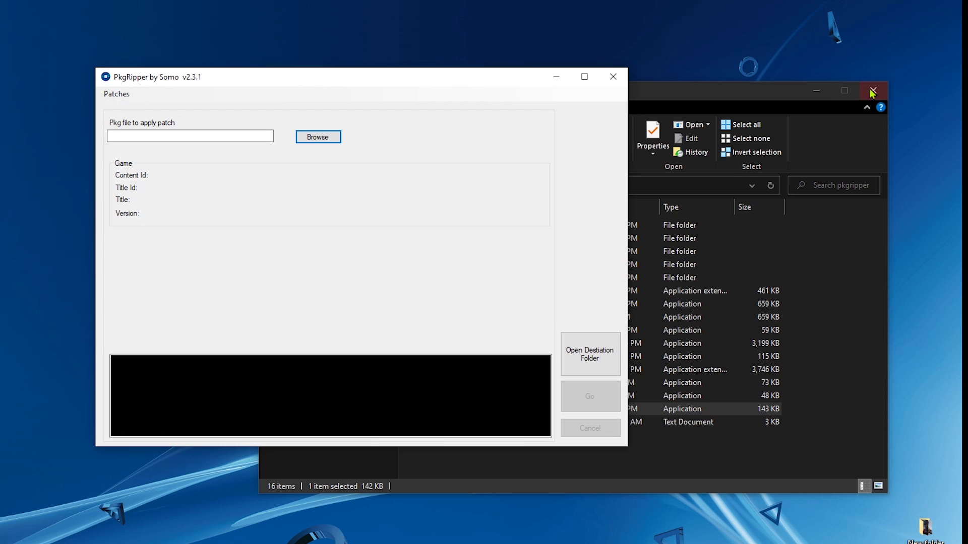
click(873, 90)
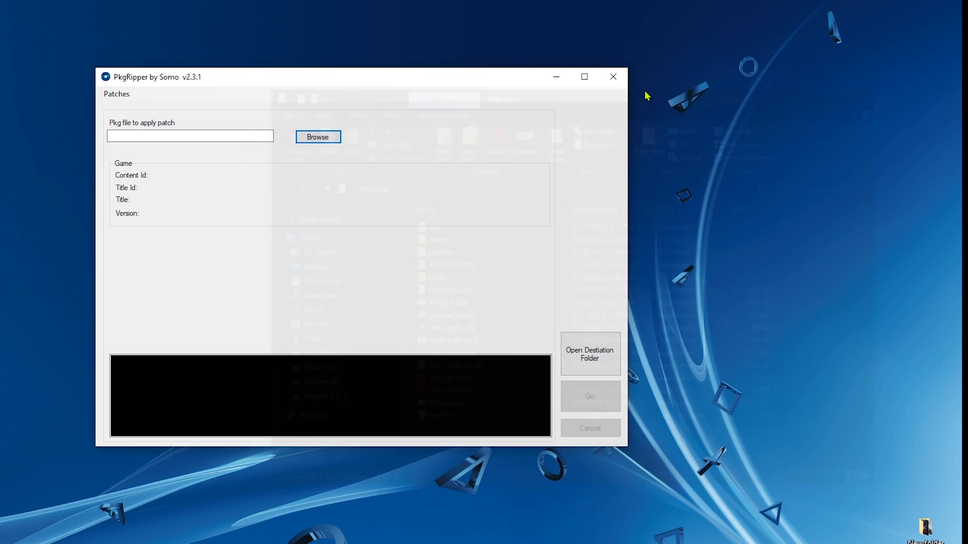
drag(432, 83, 596, 80)
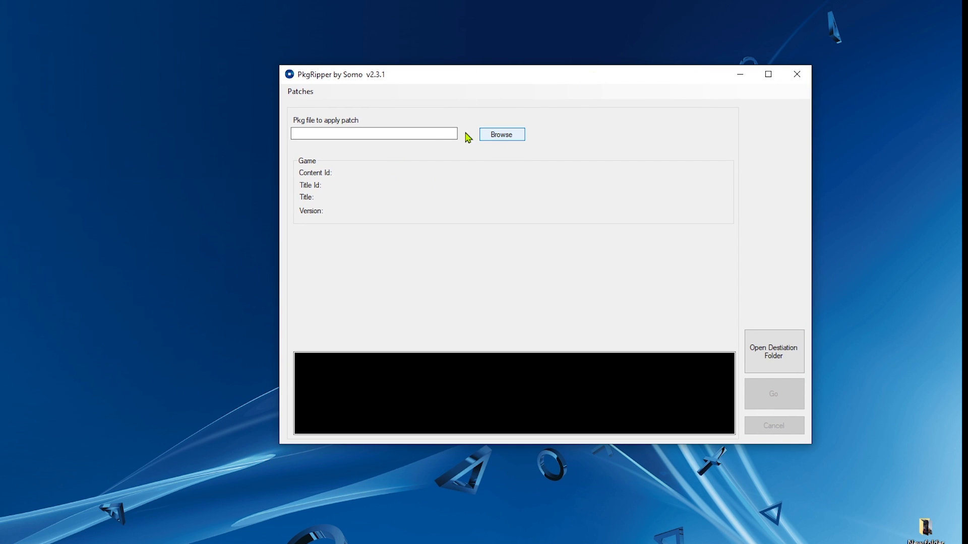
Step: Start creating a new patch and load Unravel.Two.PS4-DUPLEX.pkg into the Patch Creator
click(312, 94)
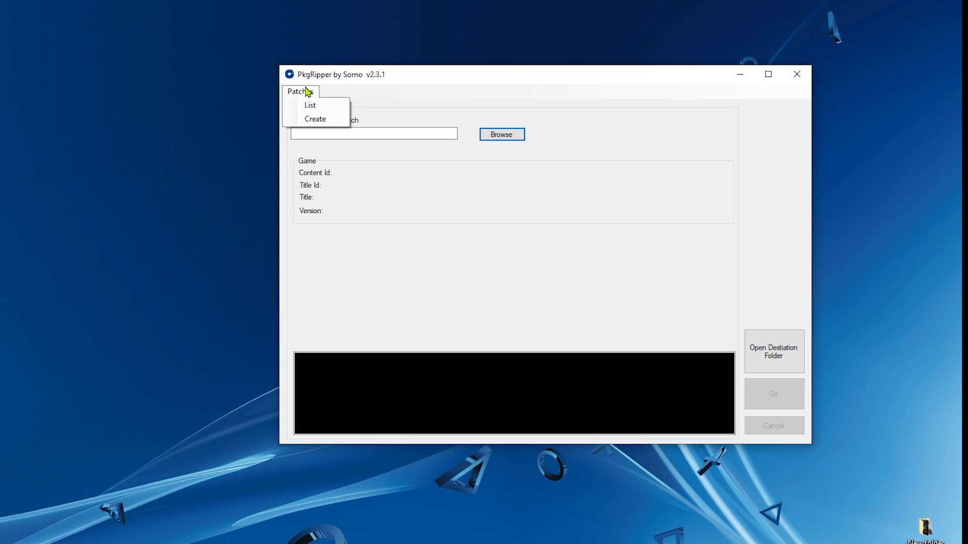
click(330, 121)
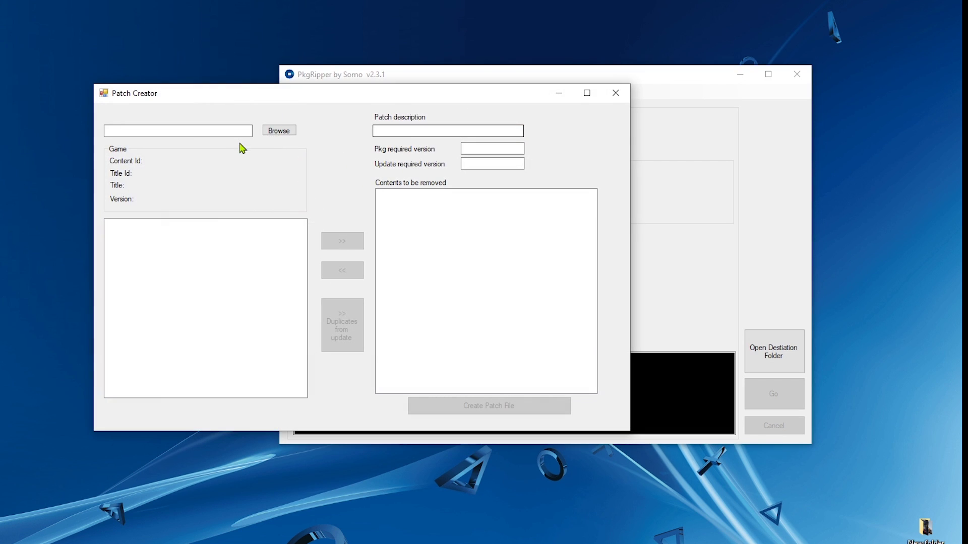
click(278, 131)
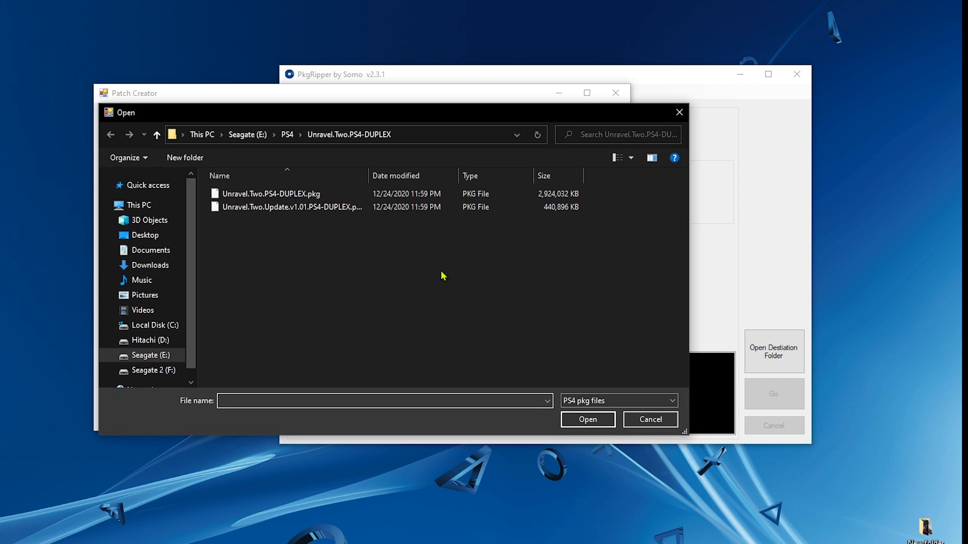
click(317, 196)
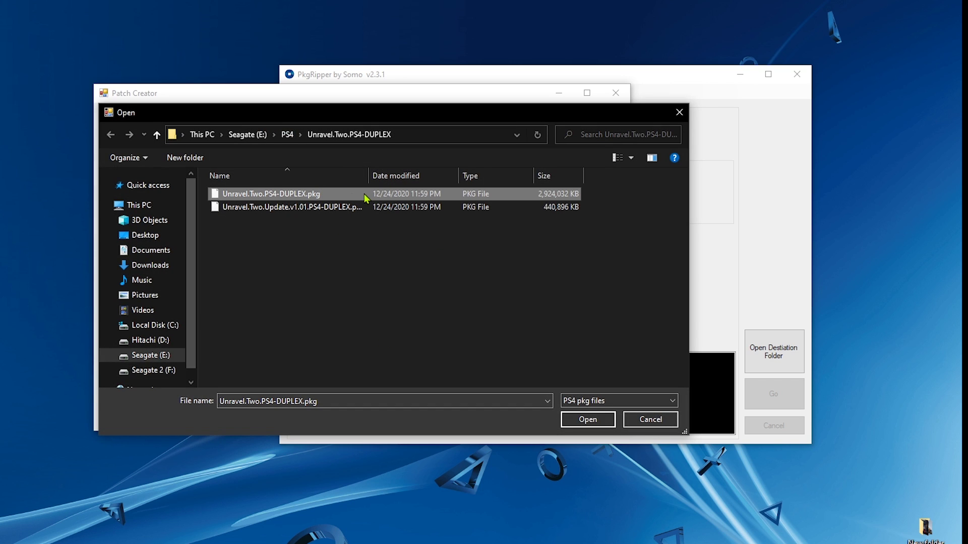
click(585, 421)
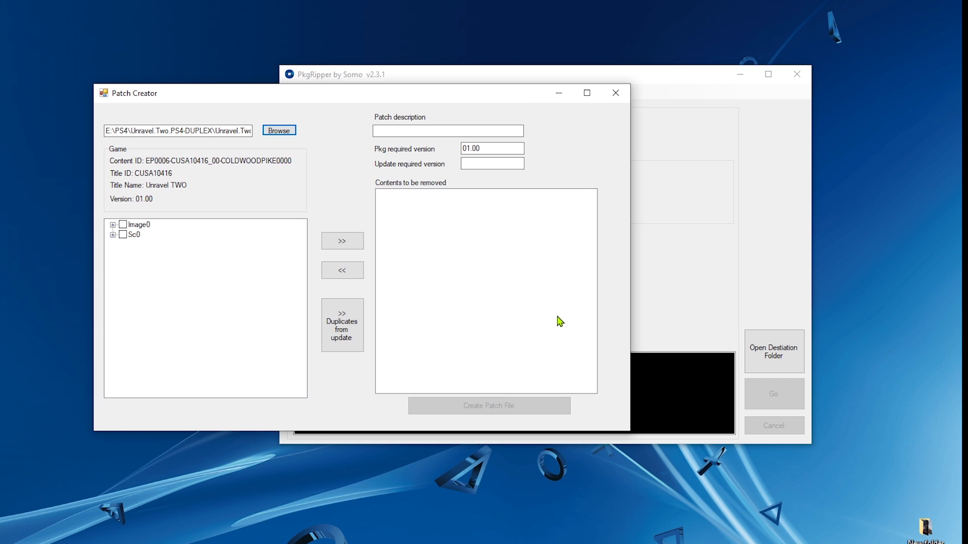
drag(459, 94, 568, 115)
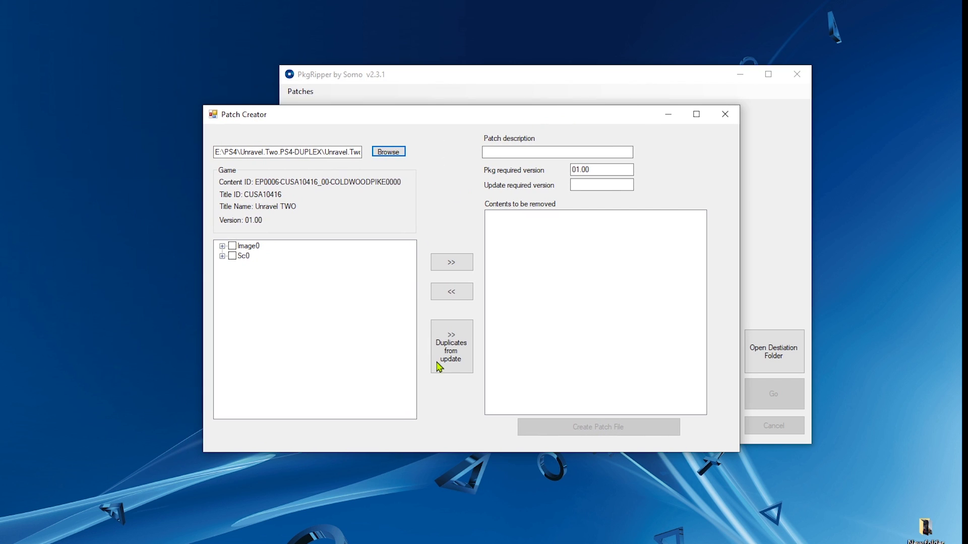
Step: Add the files duplicated in Unravel.Two.Update.v1.01.PS4-DUPLEX.pkg to the contents to be removed
click(453, 357)
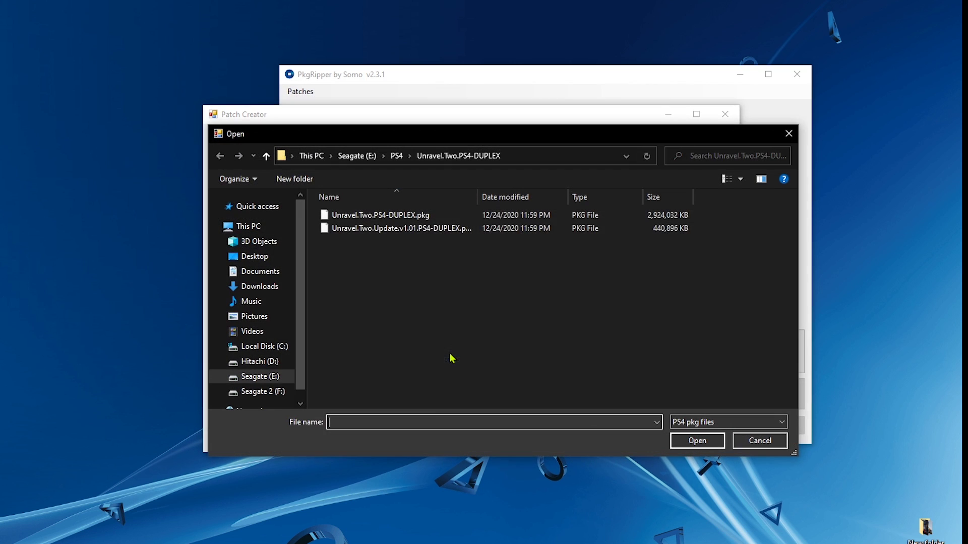
click(405, 231)
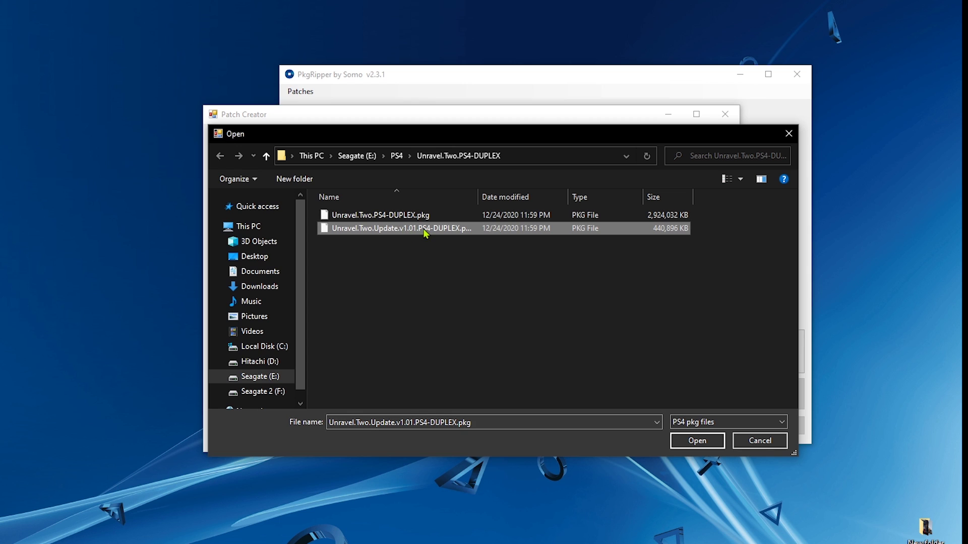
click(678, 449)
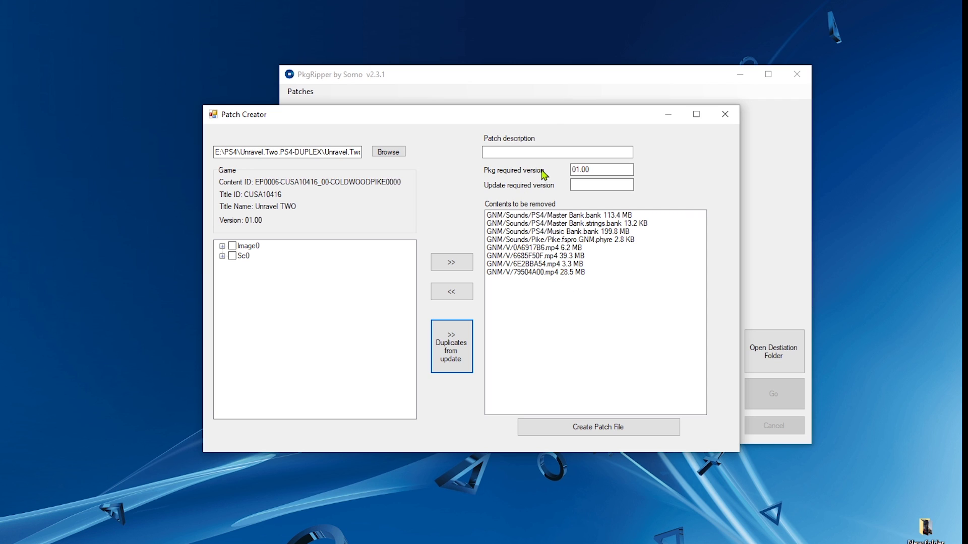
Step: Describe the patch as "Remove duplicate Files" and set its required update version to 01.01
click(522, 155)
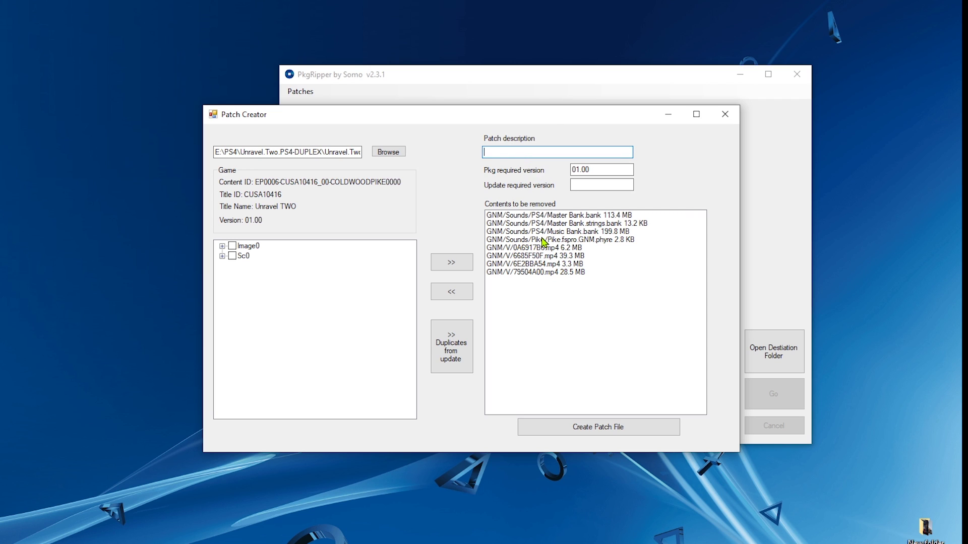
text(Remove duplicate Files)
click(602, 187)
text(01.01)
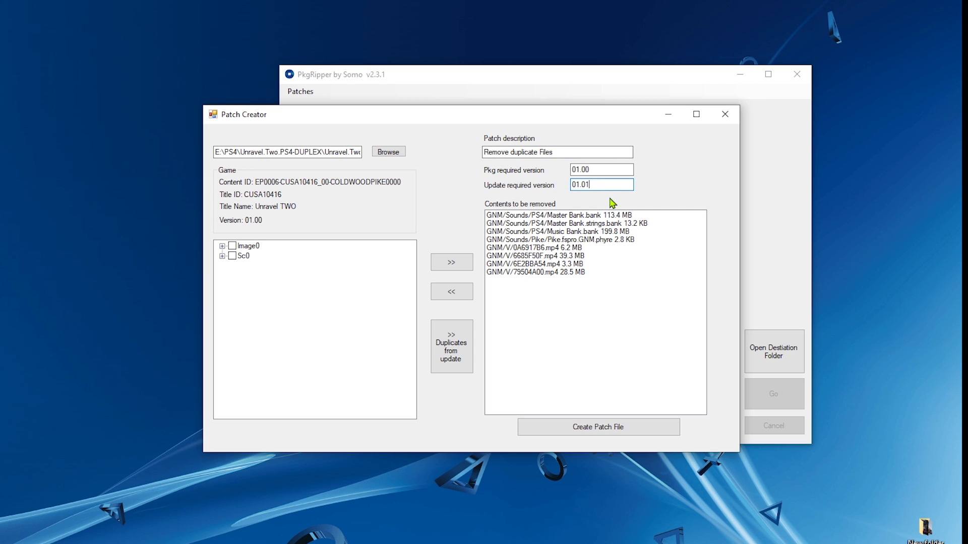
Step: Examine the Image0 contents of the package, including the sce_module, external_module and GNMKits folders, and collapse the tree again
click(222, 246)
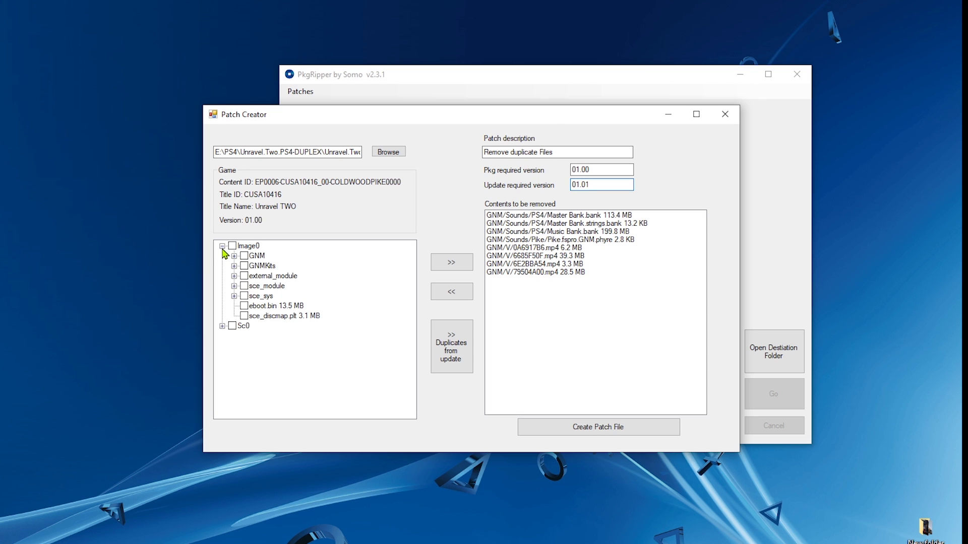
click(234, 287)
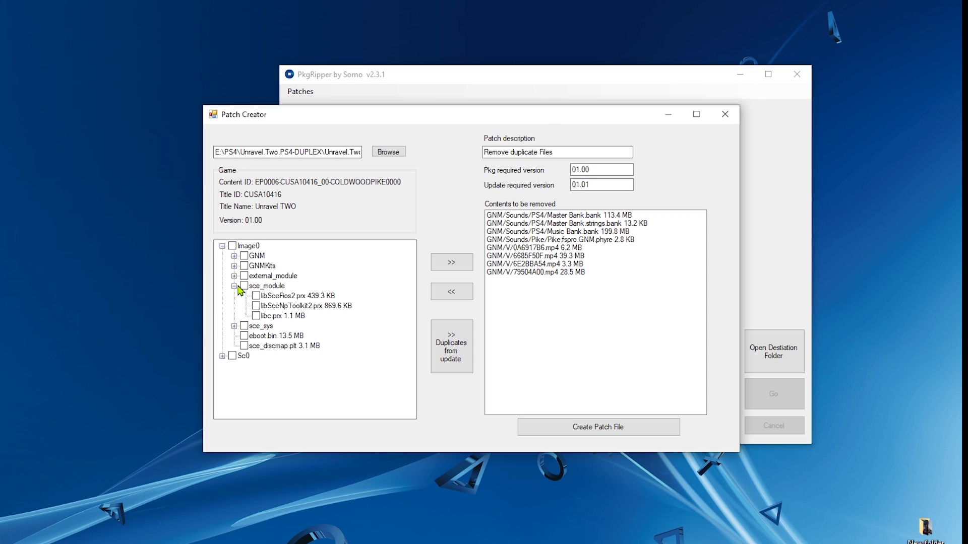
click(233, 286)
click(234, 276)
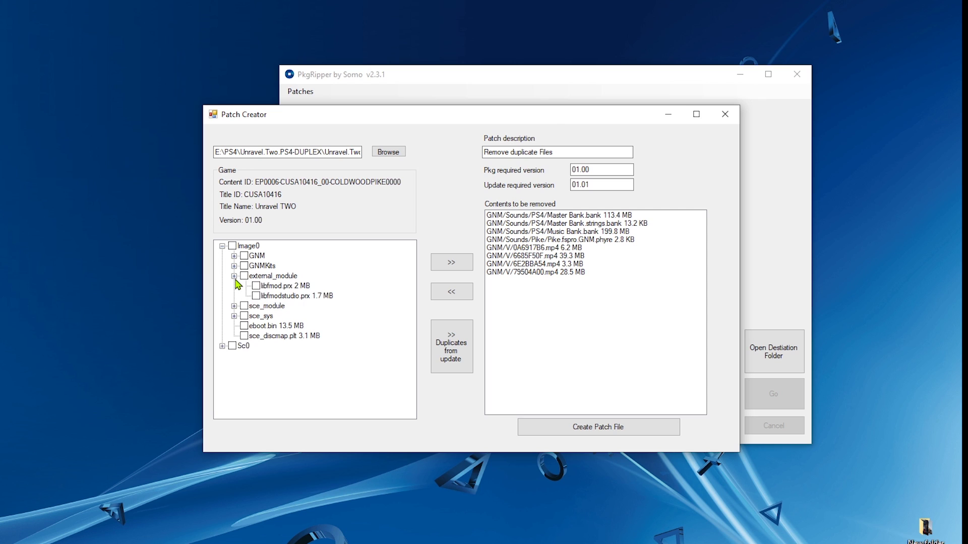
click(234, 277)
click(234, 267)
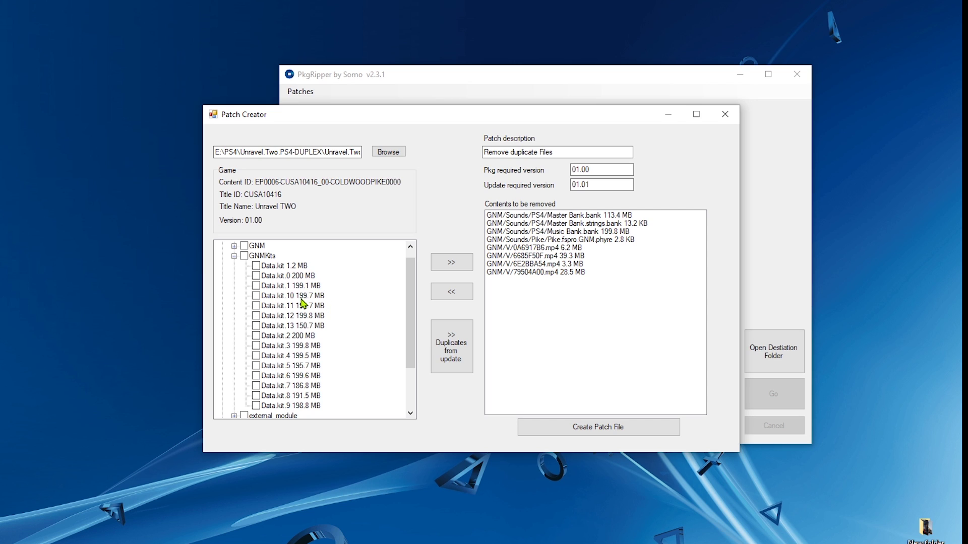
click(234, 256)
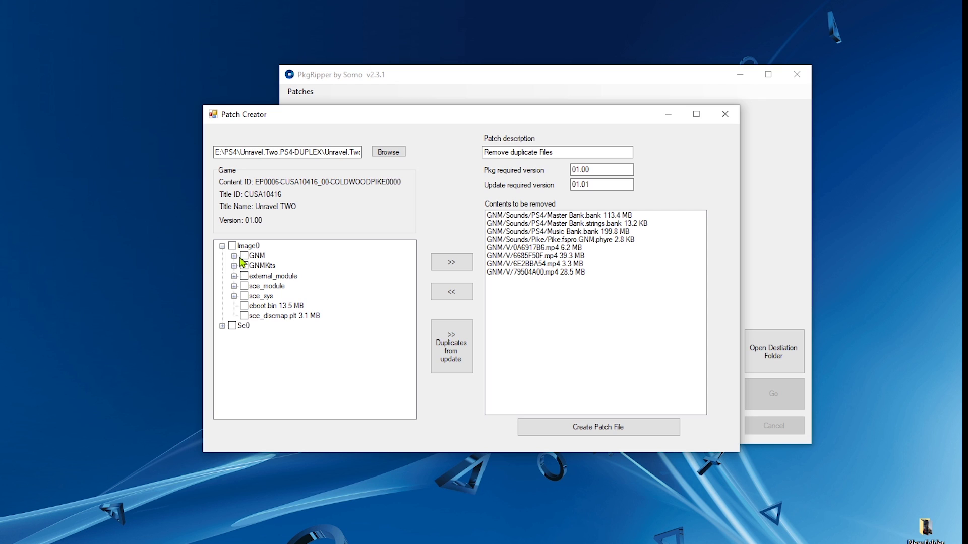
click(234, 256)
click(221, 246)
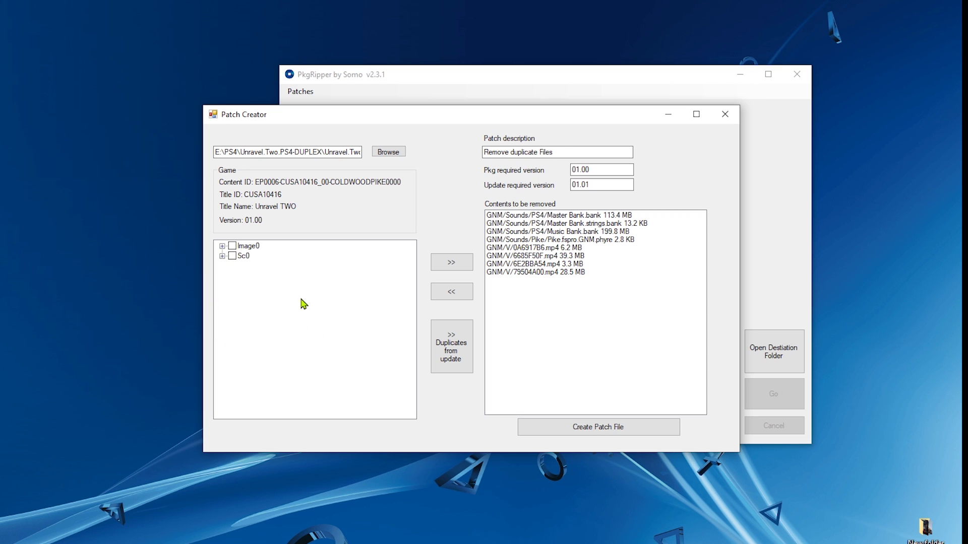
Step: Create the patch file from these settings, acknowledge the confirmation and close the Patch Creator
click(608, 428)
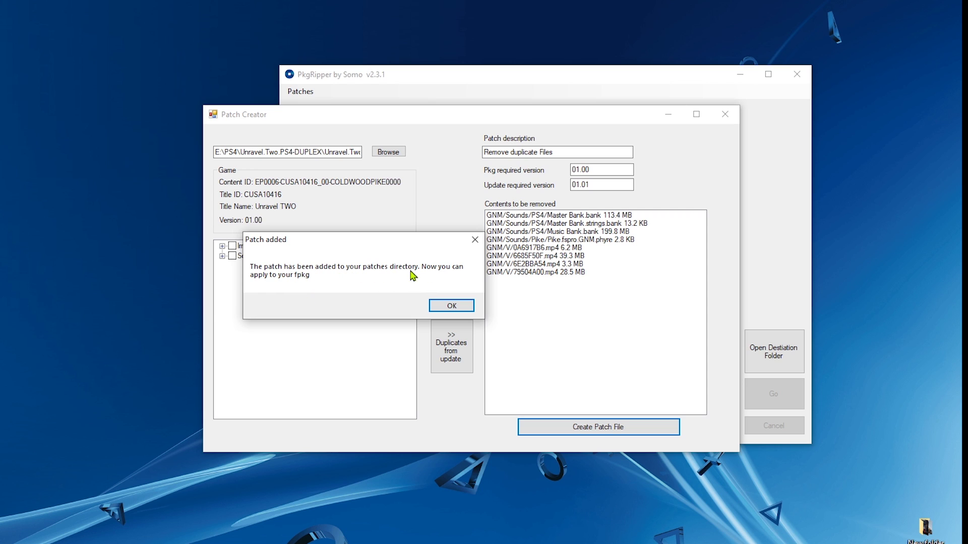
click(447, 309)
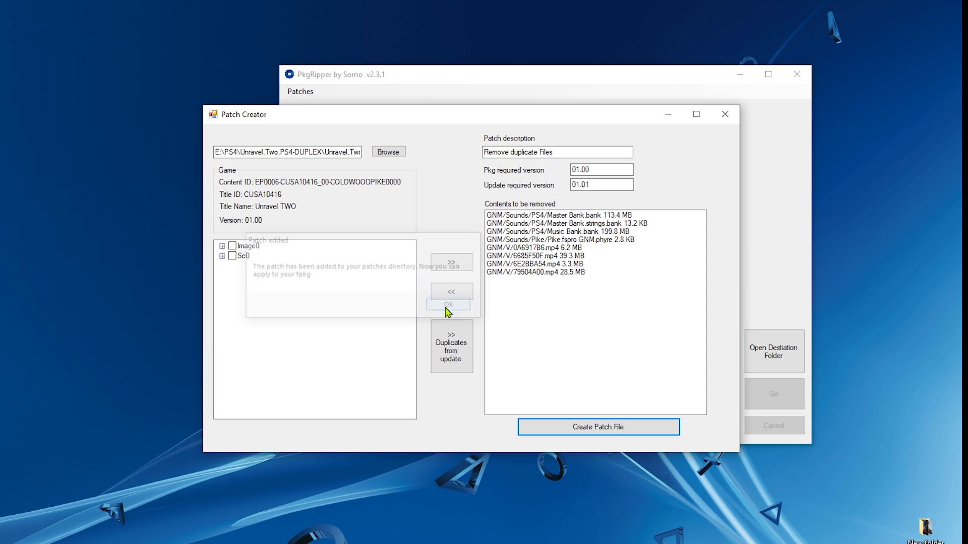
click(724, 119)
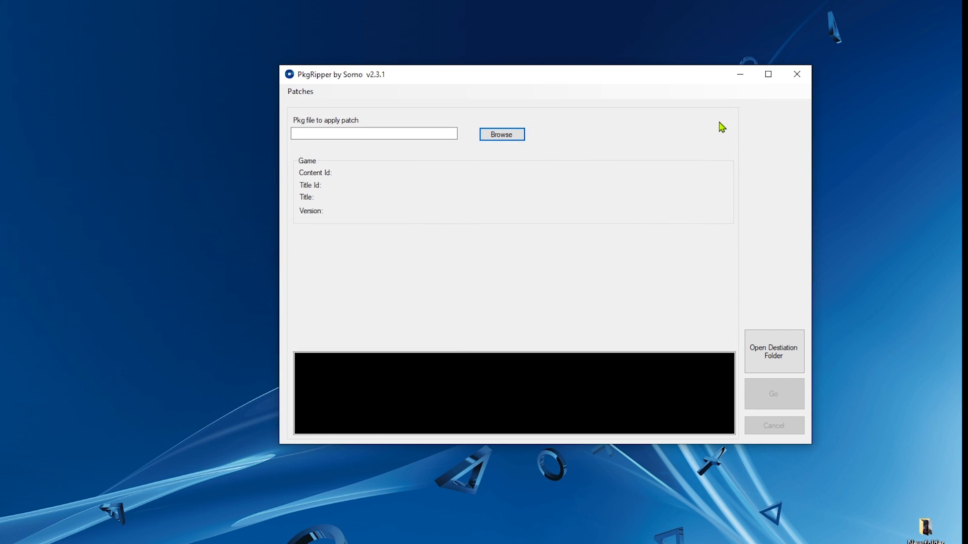
Step: Check the pkgripper patches folder for the new EP0006-CUSA10416_00-COLDWOODPIKE0000 XML file and close the folder window
click(740, 76)
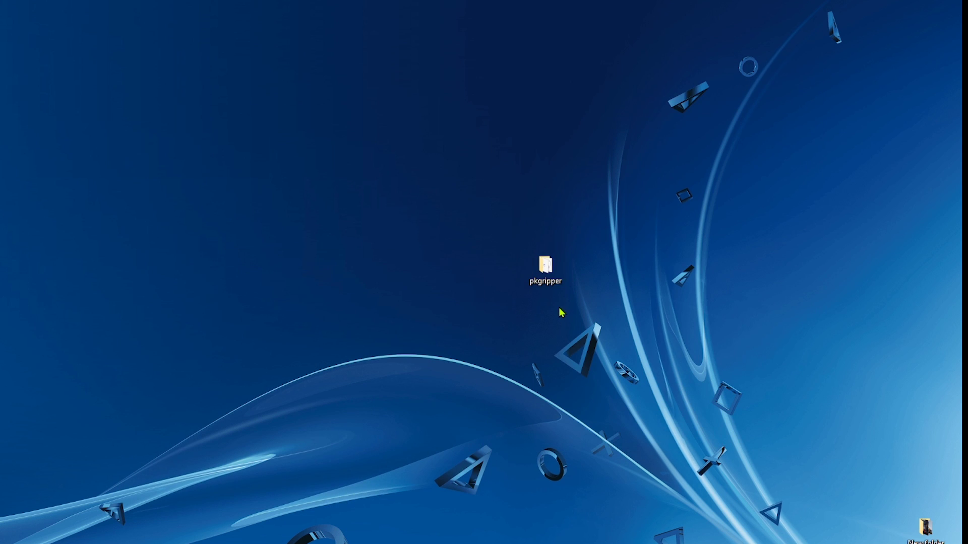
double_click(552, 279)
double_click(480, 287)
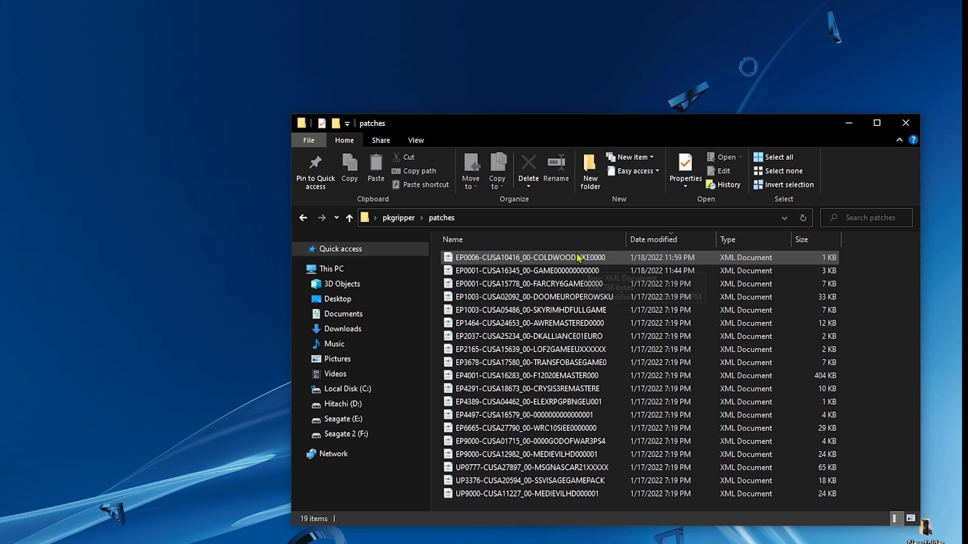
click(579, 258)
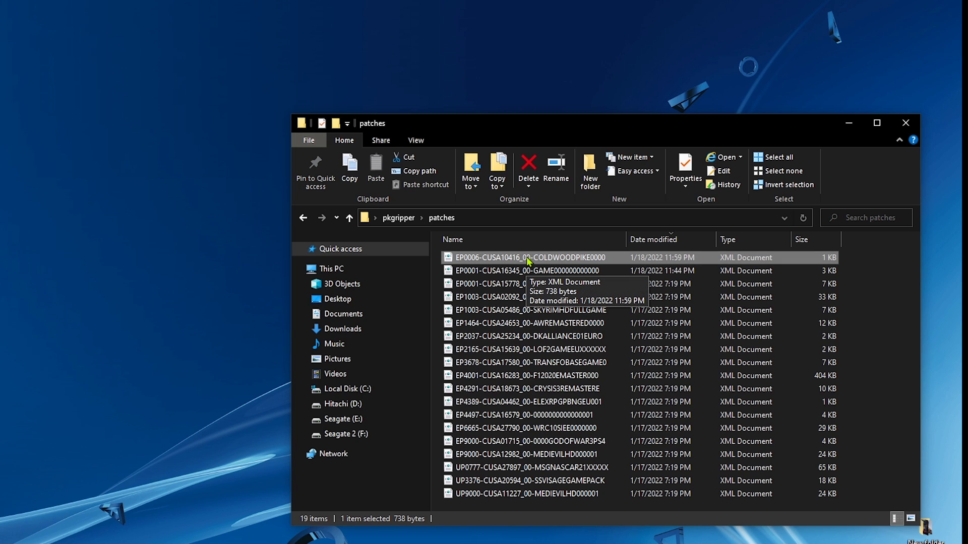
key(alt+F4)
Step: Return to PkgRipper, load Unravel.Two.PS4-DUPLEX.pkg as the package to patch and review the detection log
mouse_move(78, 543)
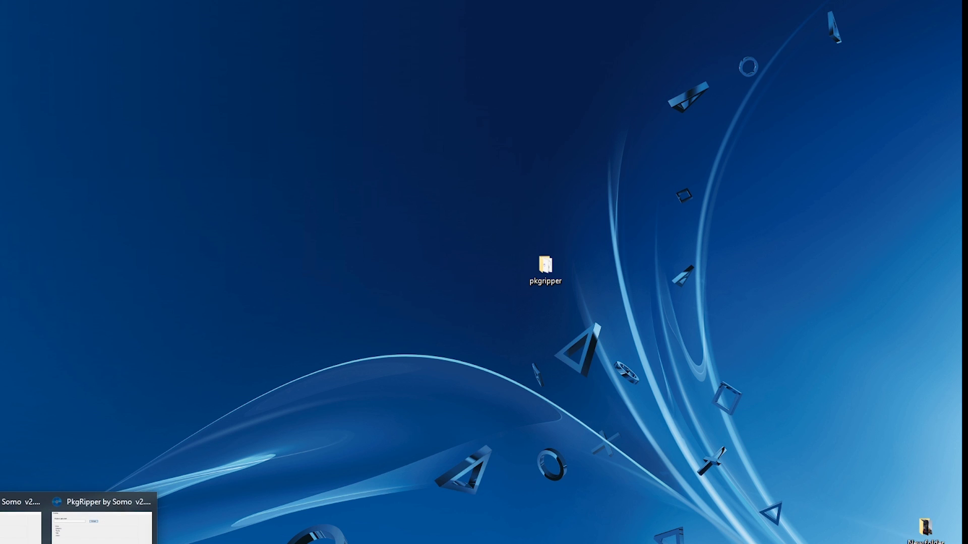
click(123, 525)
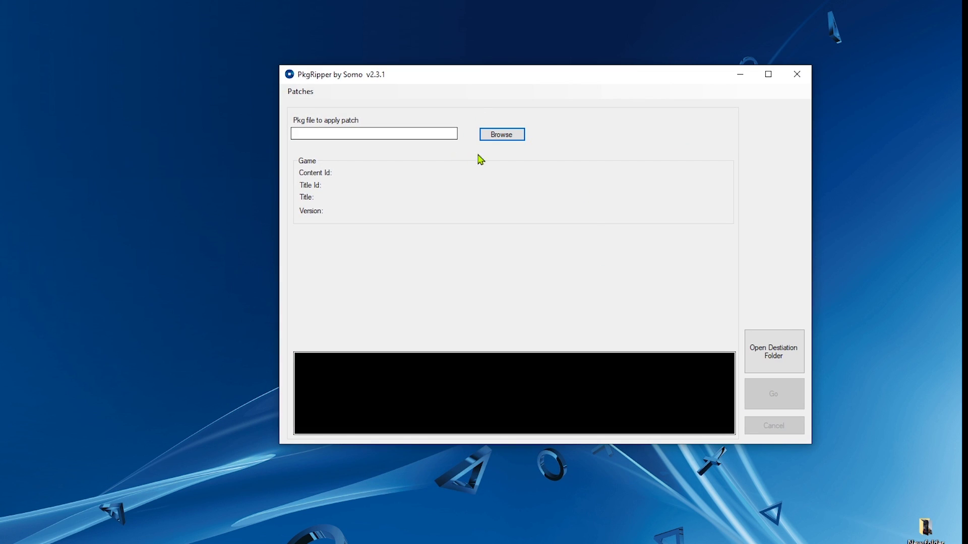
click(523, 138)
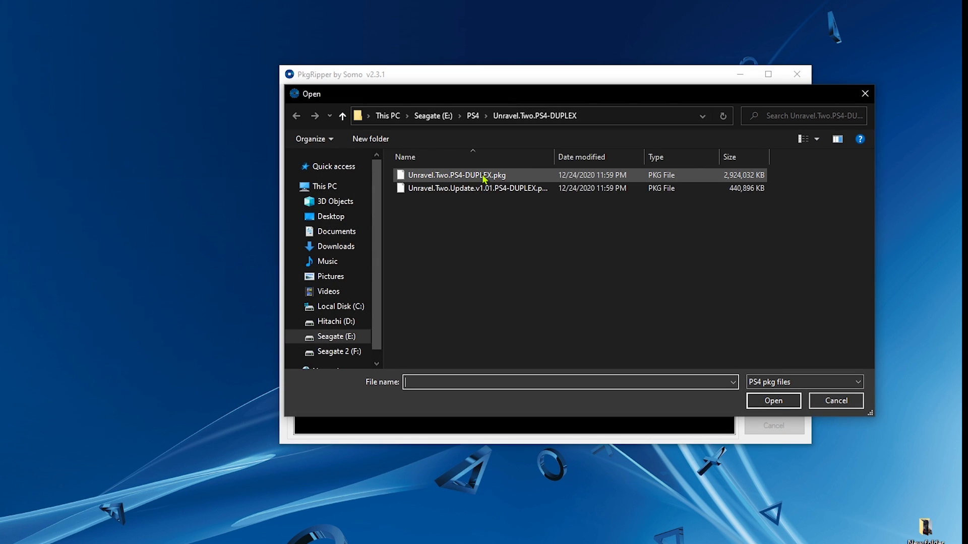
click(483, 176)
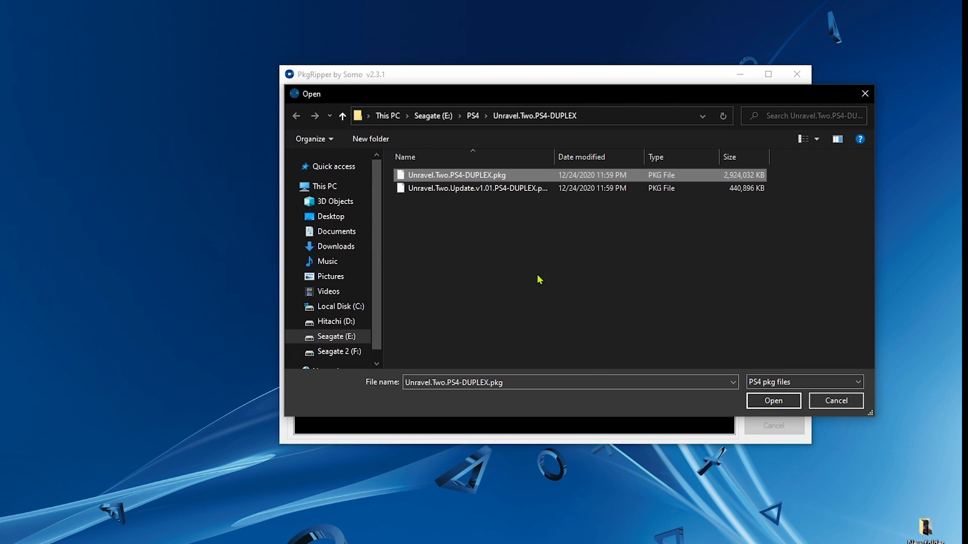
click(755, 399)
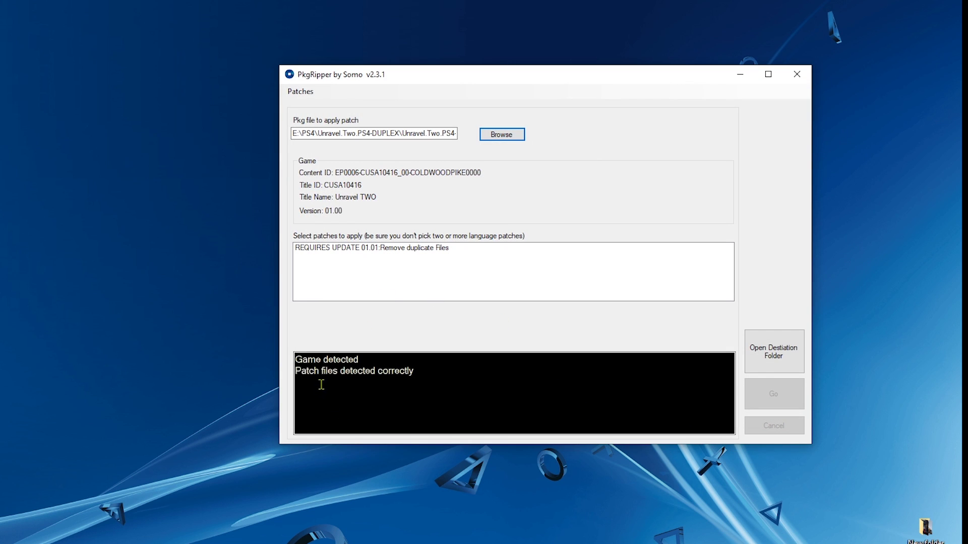
drag(296, 360, 359, 360)
click(369, 369)
drag(312, 385, 414, 384)
click(387, 384)
Step: Rebuild the package with the "Remove duplicate Files" patch, accepting the required-update warning, and close PkgRipper once the image is created
click(428, 253)
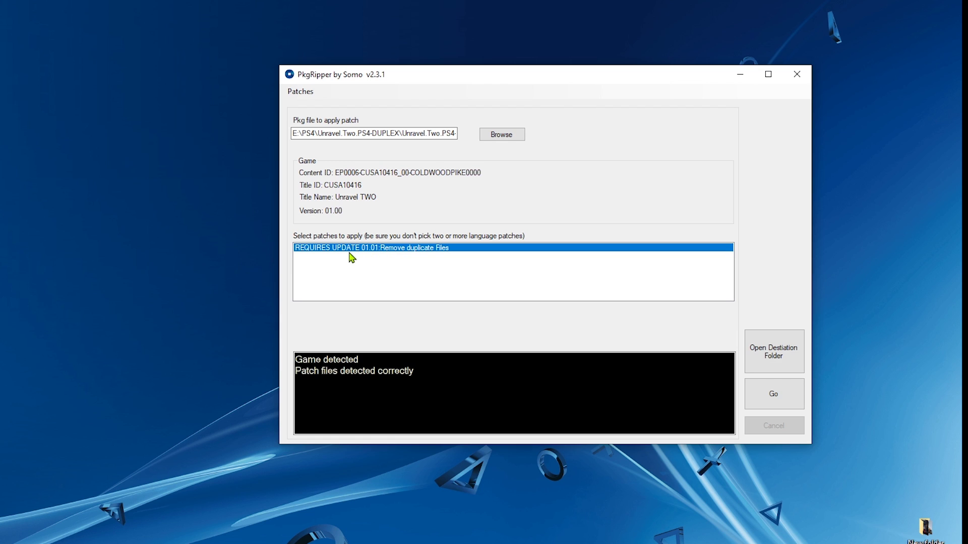
click(793, 401)
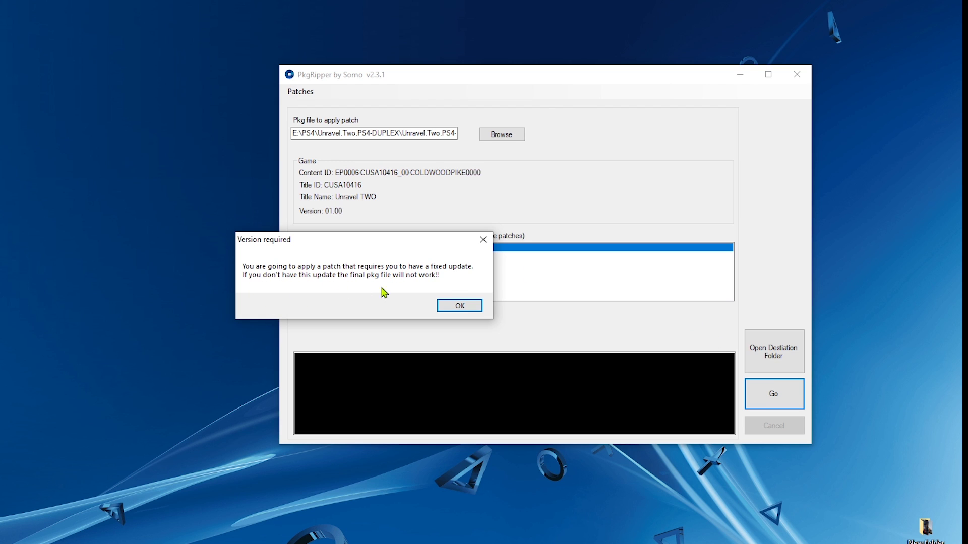
click(460, 314)
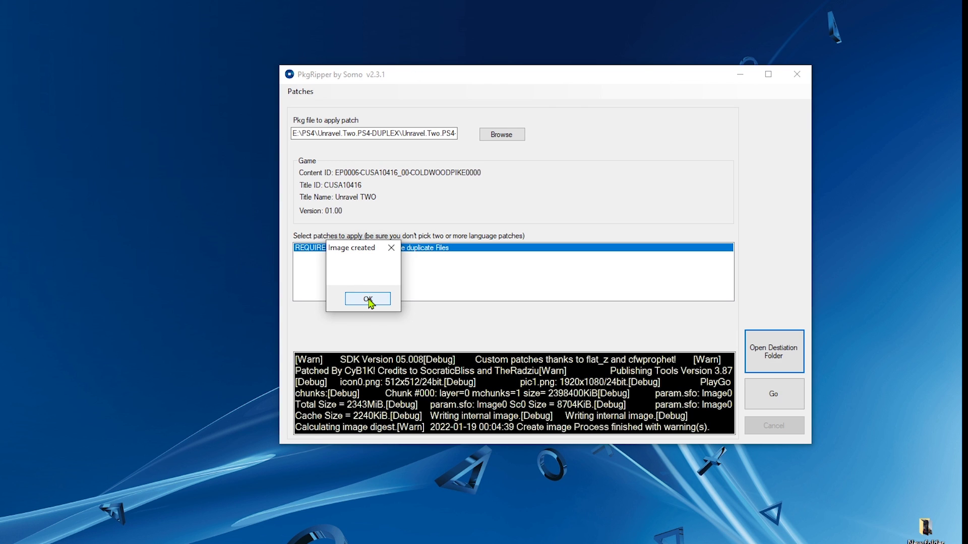
click(368, 300)
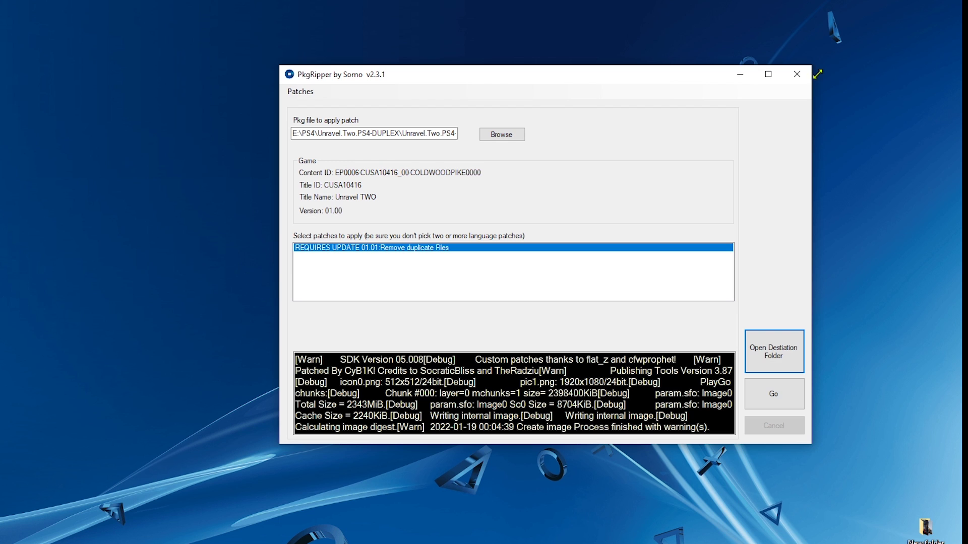
click(796, 74)
Step: Open the EP0006-CUSA10416_00-COLDWOODPIKE0000 folder inside pkgripper's output folder and select the rebuilt package
double_click(543, 277)
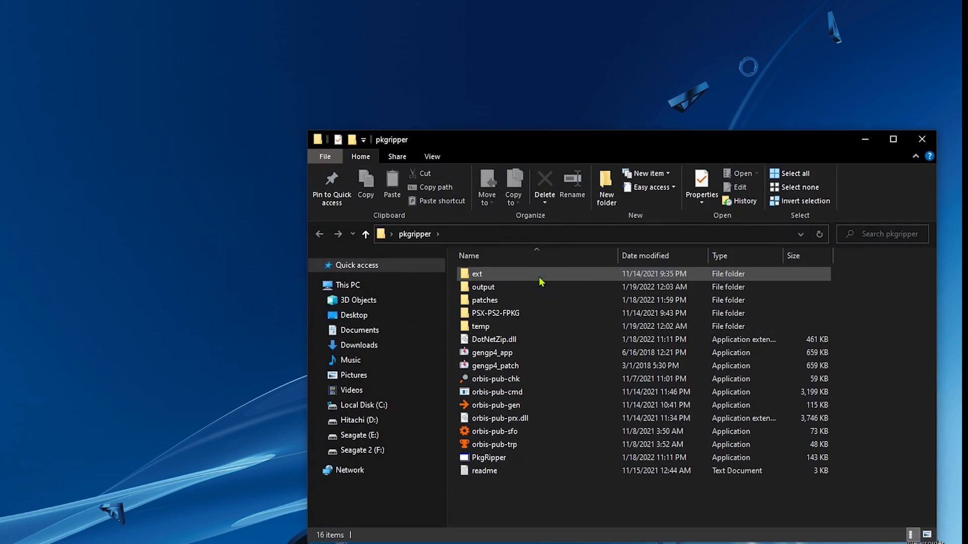
click(500, 293)
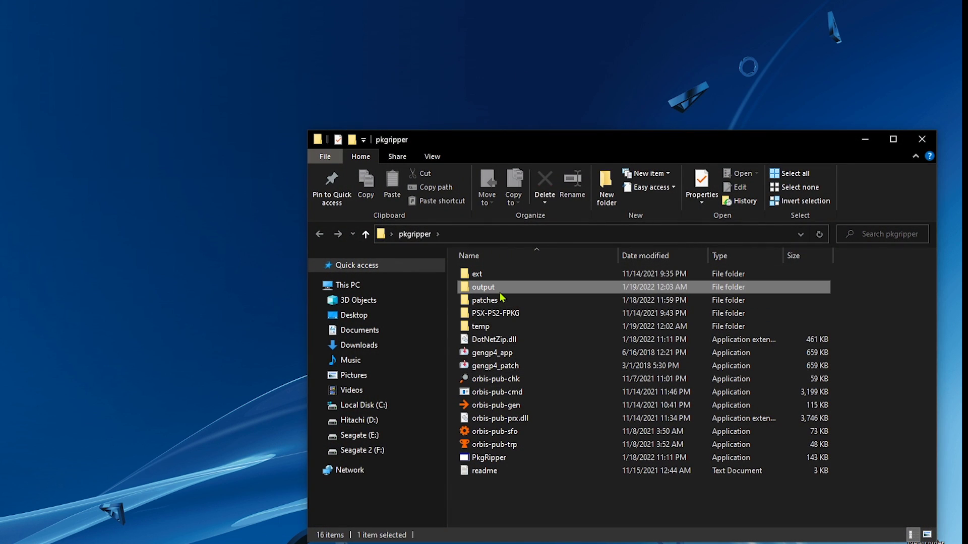
double_click(500, 293)
drag(572, 143, 548, 69)
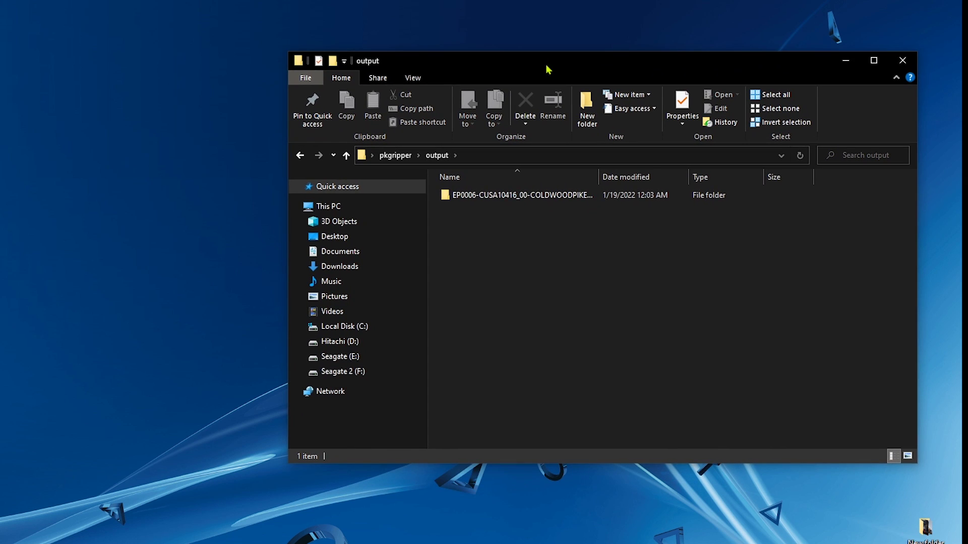
click(495, 196)
double_click(495, 197)
click(548, 197)
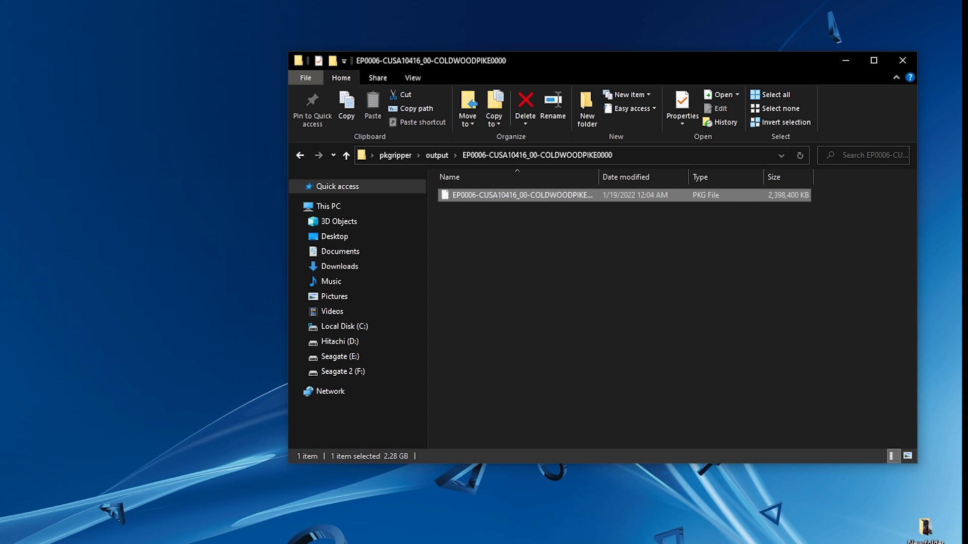
Step: Show the properties of the original Unravel.Two.PS4-DUPLEX.pkg and close its folder window
mouse_move(50, 543)
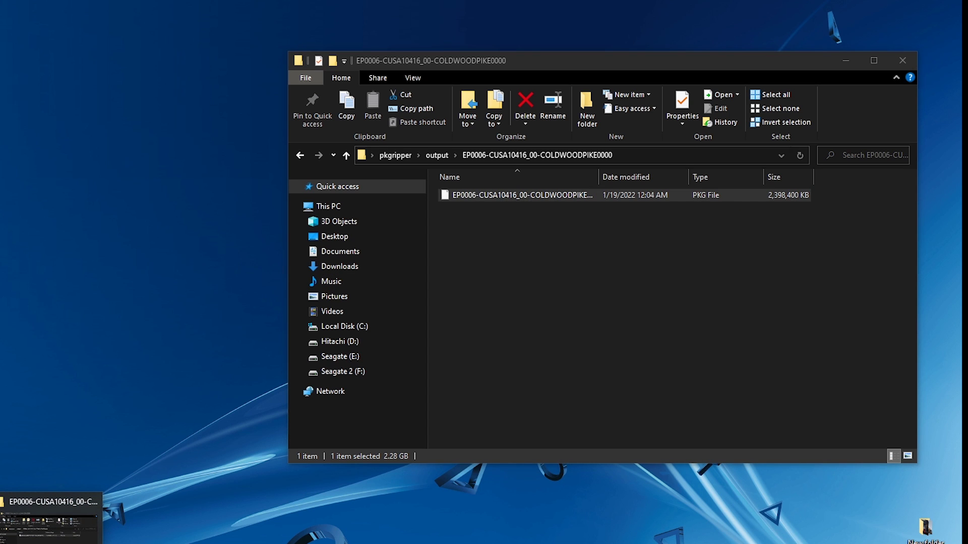
key(alt+Tab)
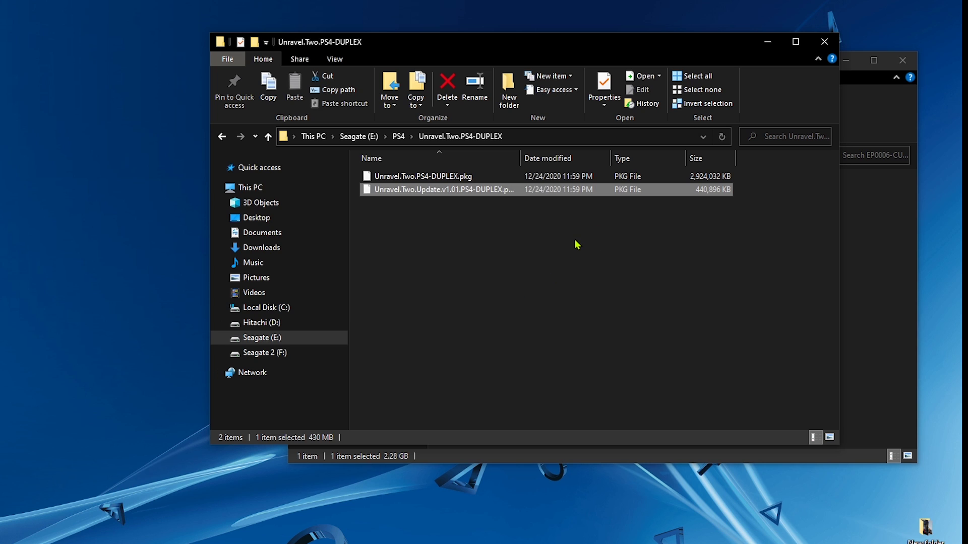
click(576, 247)
click(432, 179)
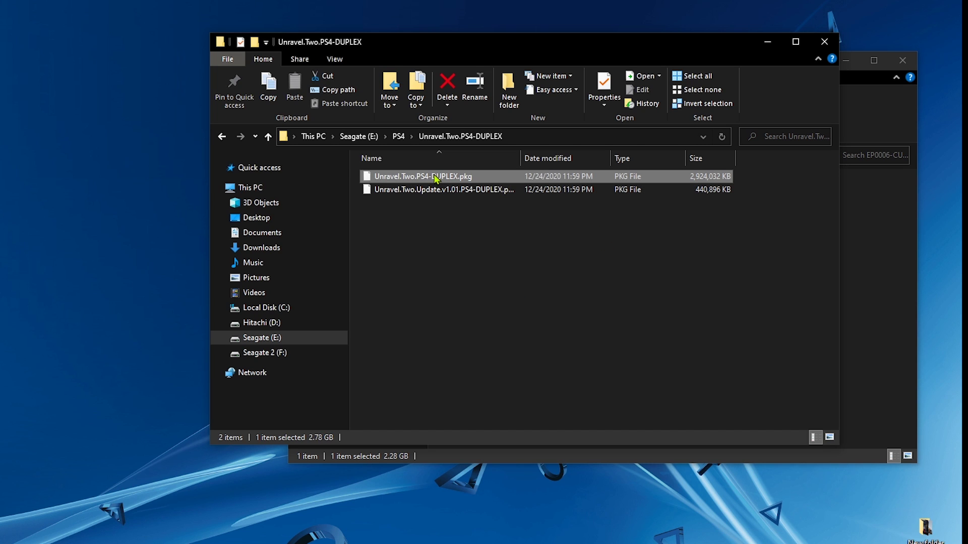
right_click(434, 177)
click(474, 393)
click(825, 41)
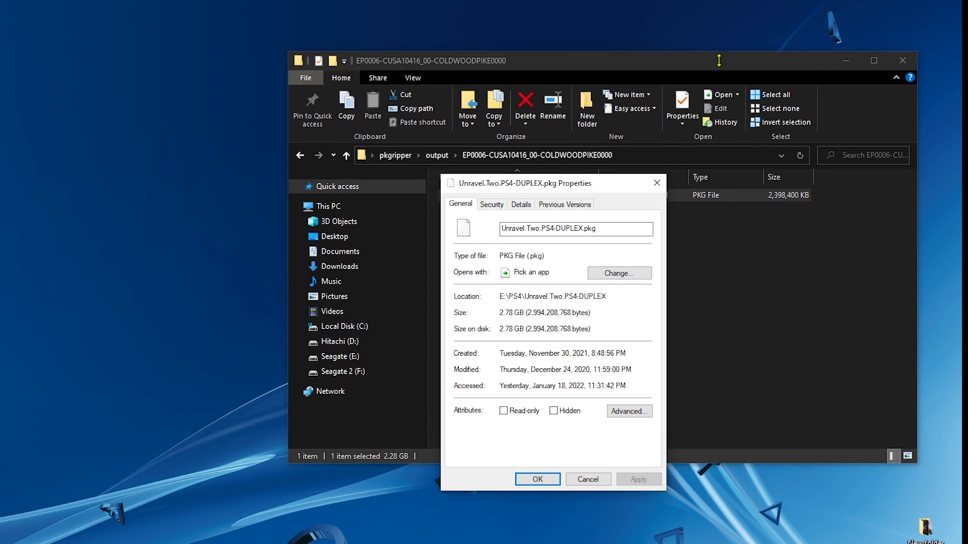
Step: Show the rebuilt package's properties beside those of the original Unravel Two package to compare their sizes
drag(577, 191, 474, 199)
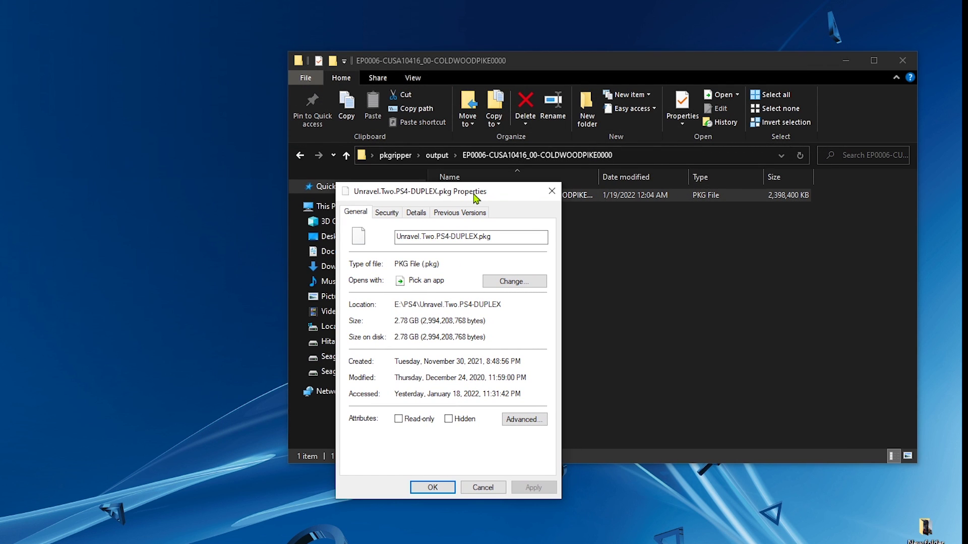
right_click(580, 198)
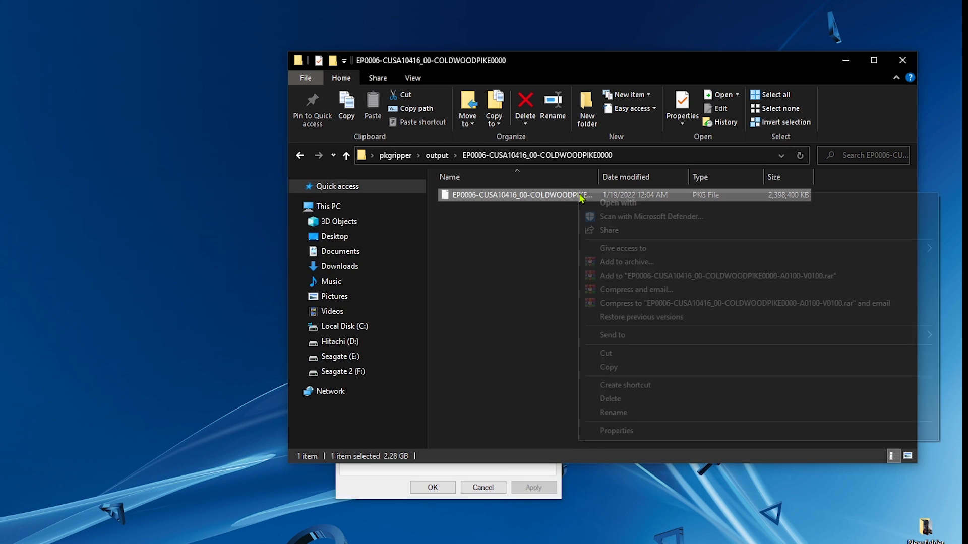
click(630, 431)
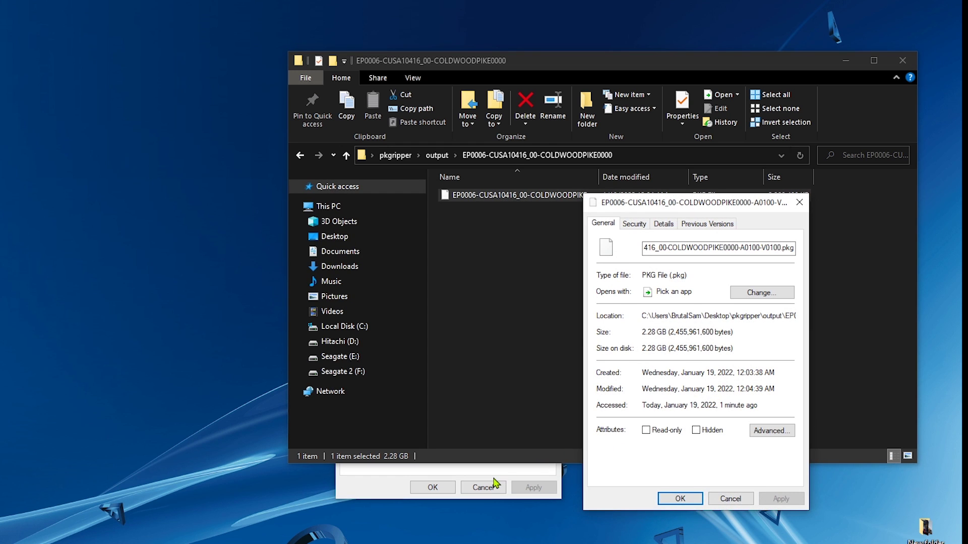
click(490, 477)
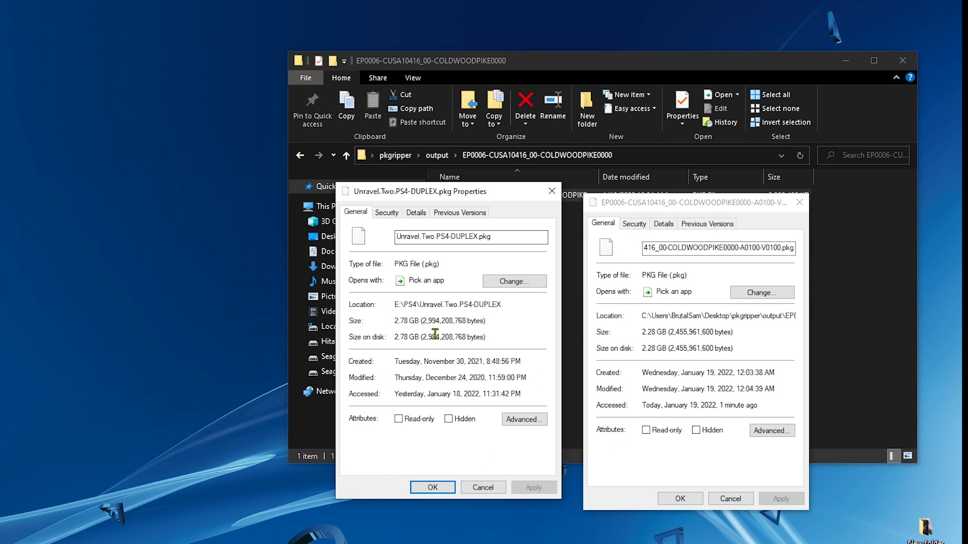
Step: Compare the size values in the properties of the original Unravel Two package and the rebuilt package
drag(395, 321, 402, 322)
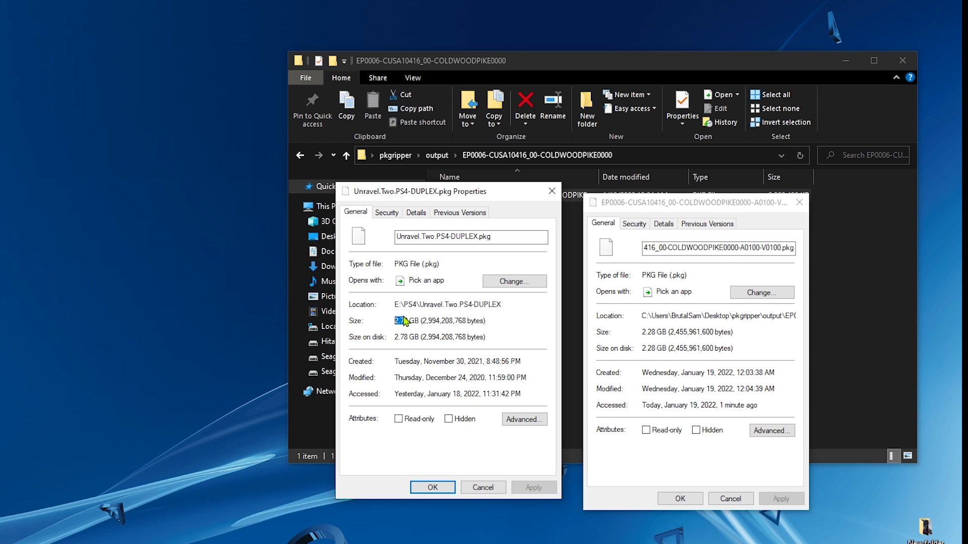
click(424, 328)
click(657, 341)
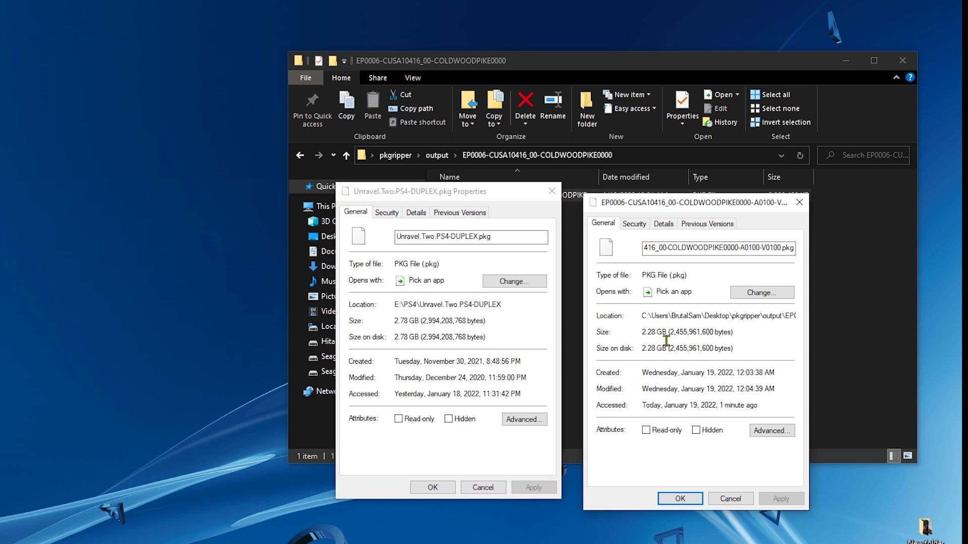
drag(657, 335, 641, 333)
click(656, 333)
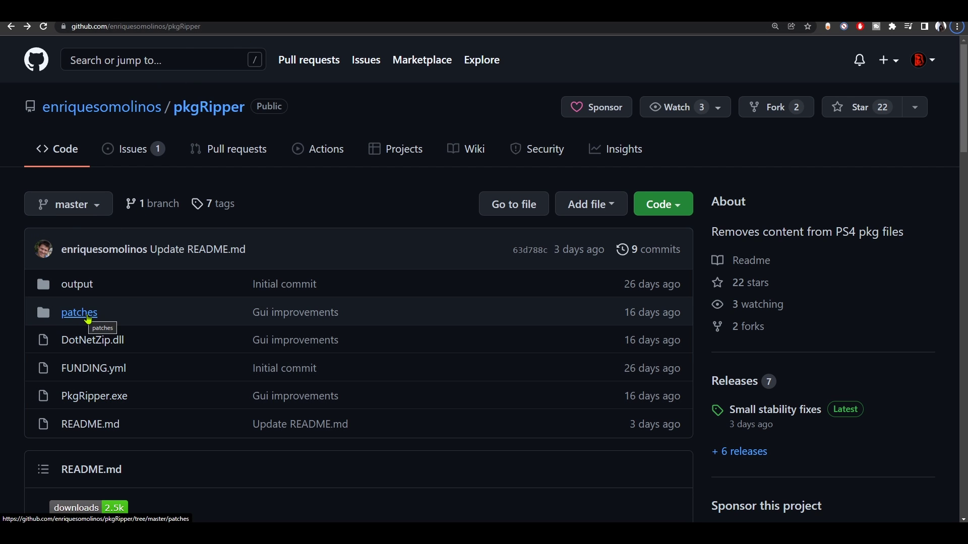
Step: Copy the "fake patch to link the update with your base.pkg file" line from EP3678-CUSA17580_00-TRANSFOBASEGAME0.xml in the GitHub repository's patches folder
click(88, 318)
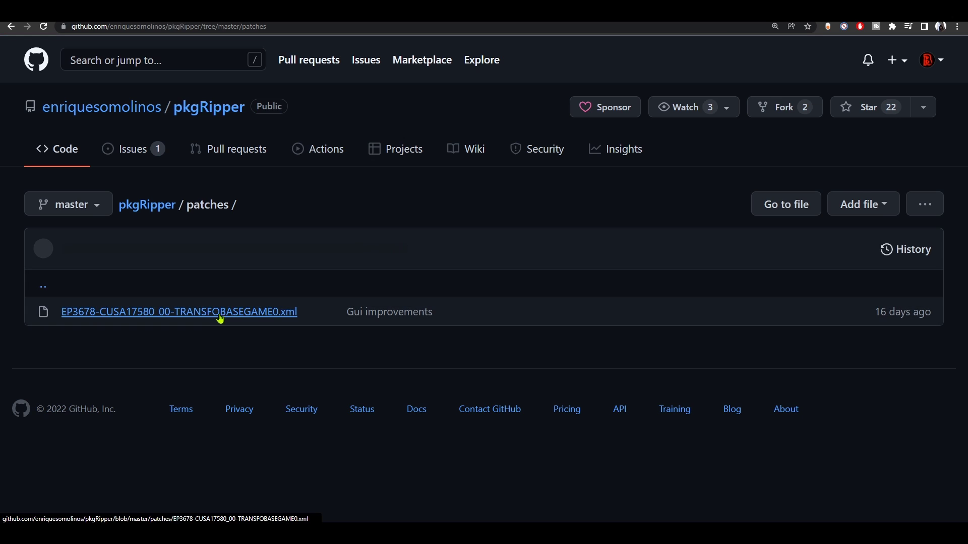
click(278, 314)
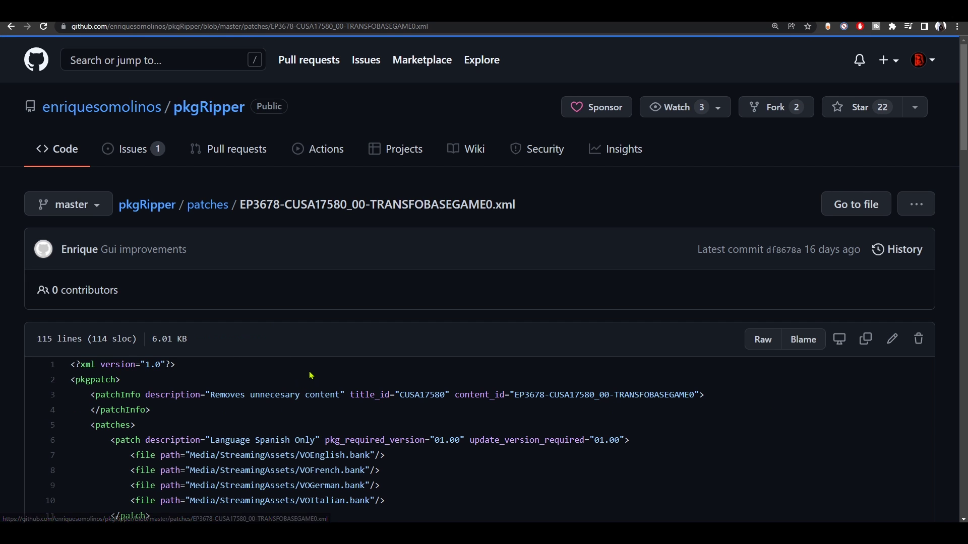
scroll(325, 390, down, 8)
scroll(327, 385, down, 20)
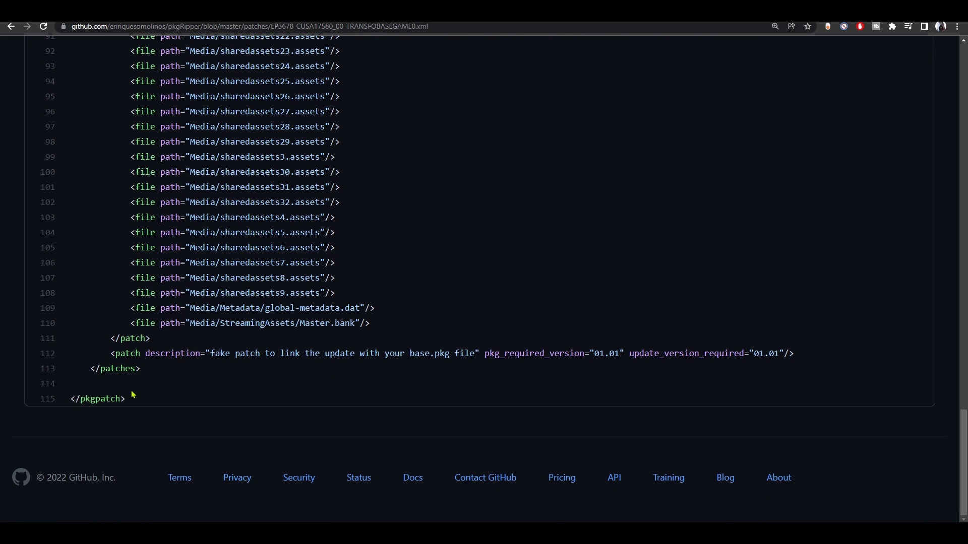
drag(111, 354, 804, 357)
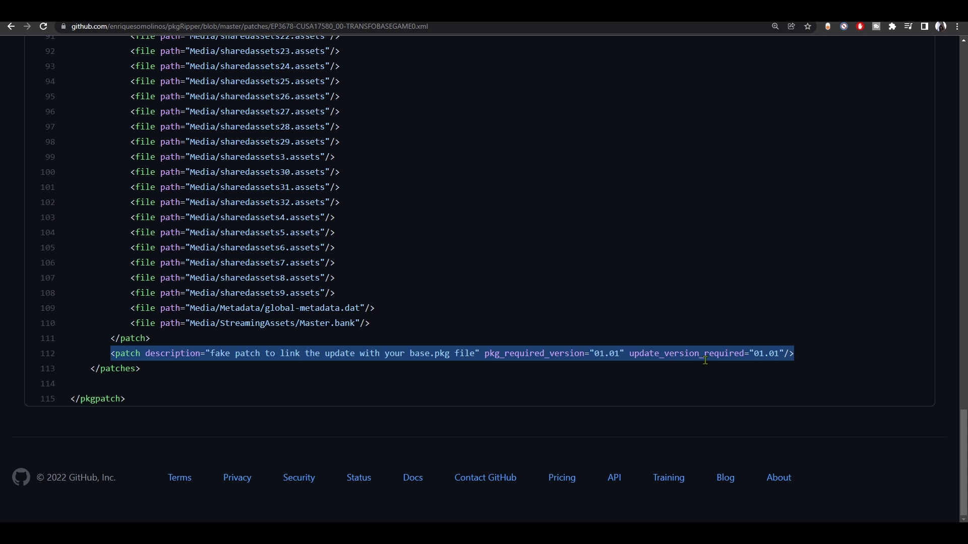
right_click(642, 356)
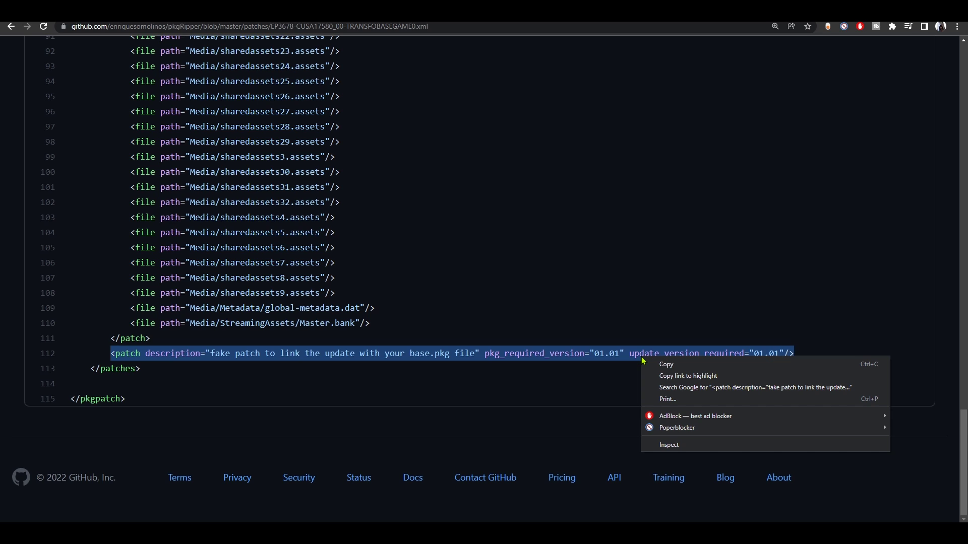
click(684, 366)
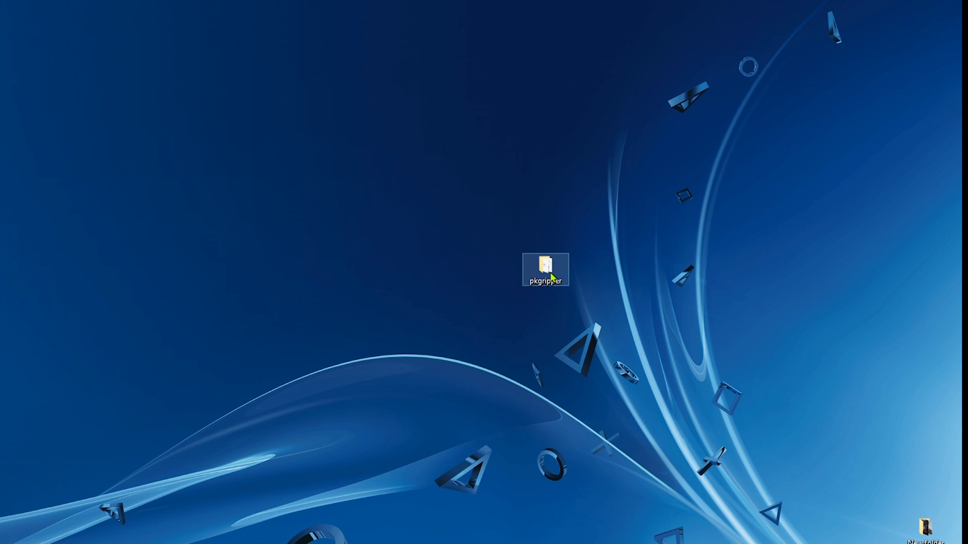
Step: Sort the desktop pkgripper folder's patches by modification date and open the EP0006-CUSA10416_00-COLDWOODPIKE0000 patch for editing in Notepad
double_click(554, 278)
click(352, 180)
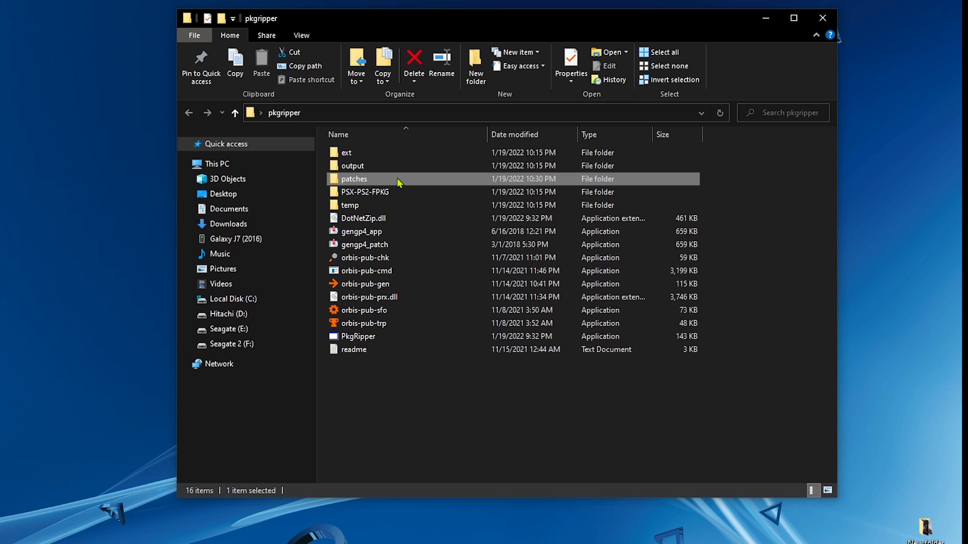
double_click(397, 179)
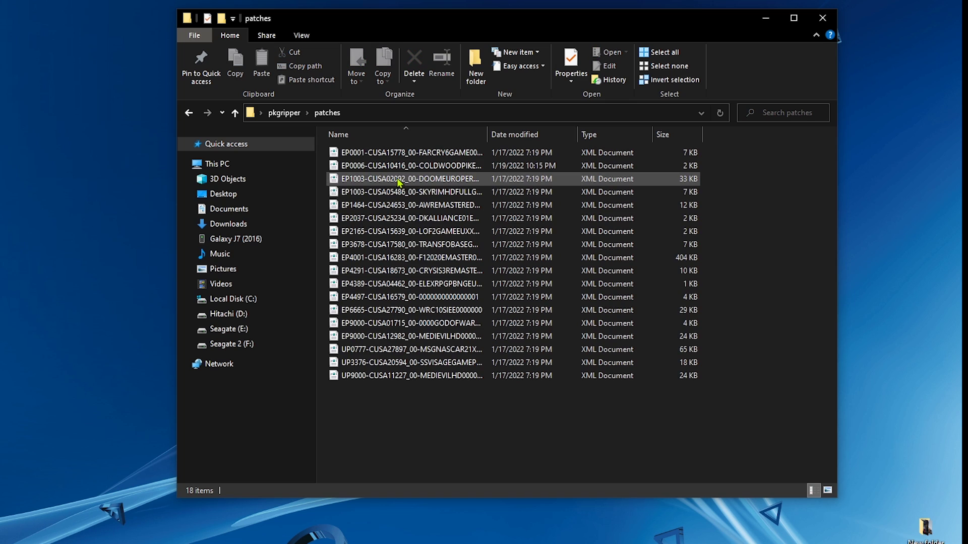
click(513, 135)
click(434, 156)
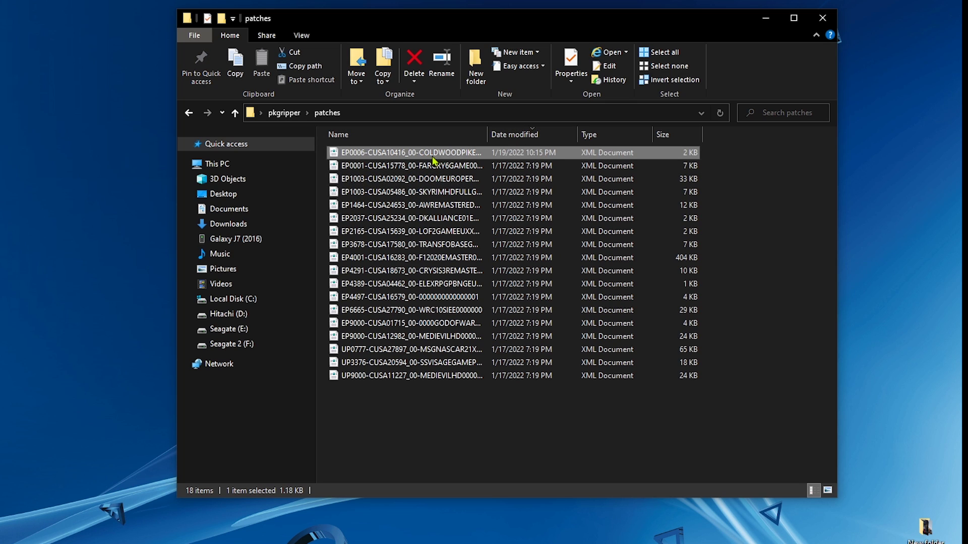
right_click(445, 159)
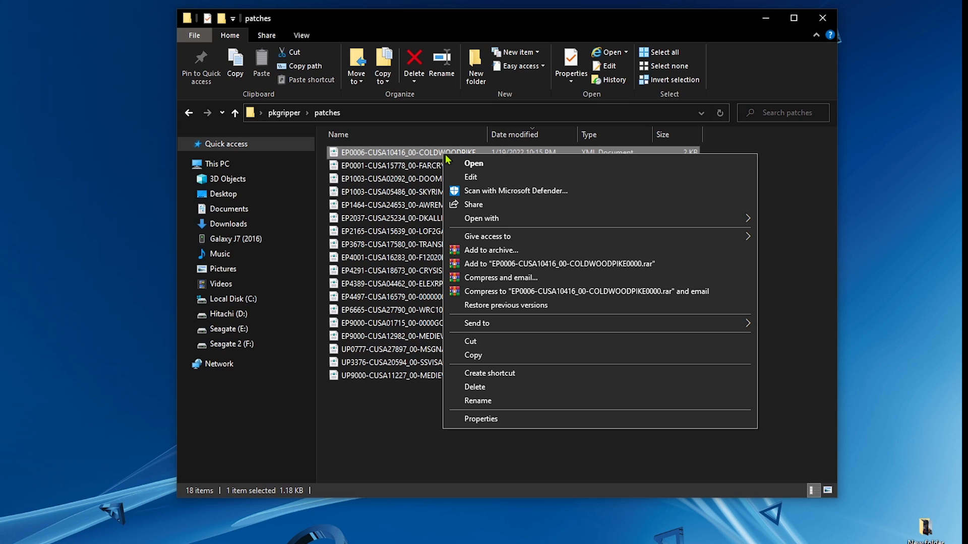
click(498, 176)
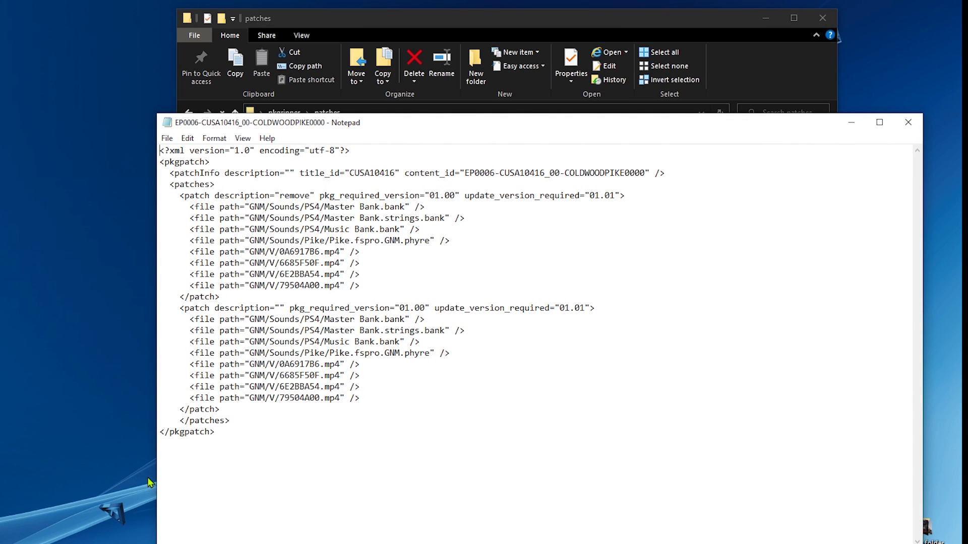
Step: Paste the copied fake patch entry on its own line just before the closing </patches> tag
click(180, 421)
key(Return)
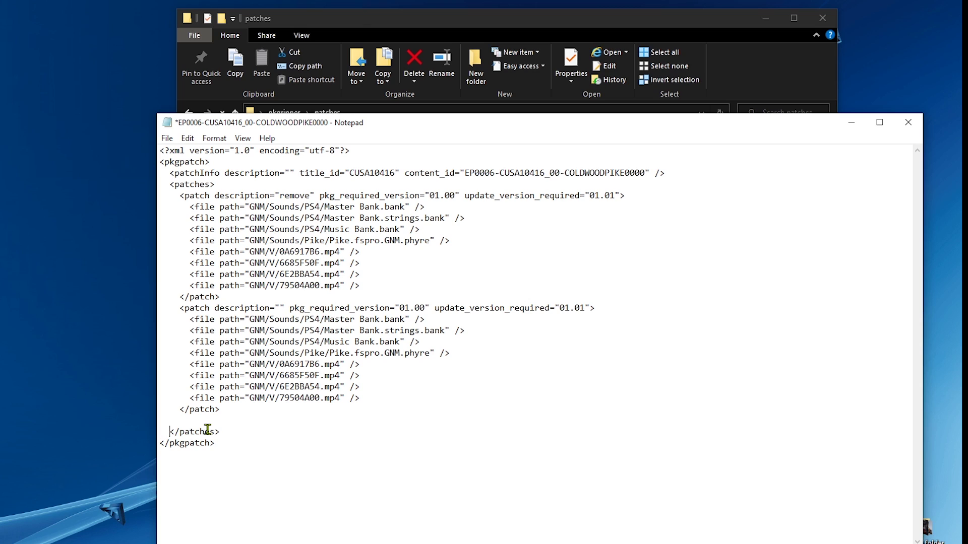
key(Up)
right_click(186, 429)
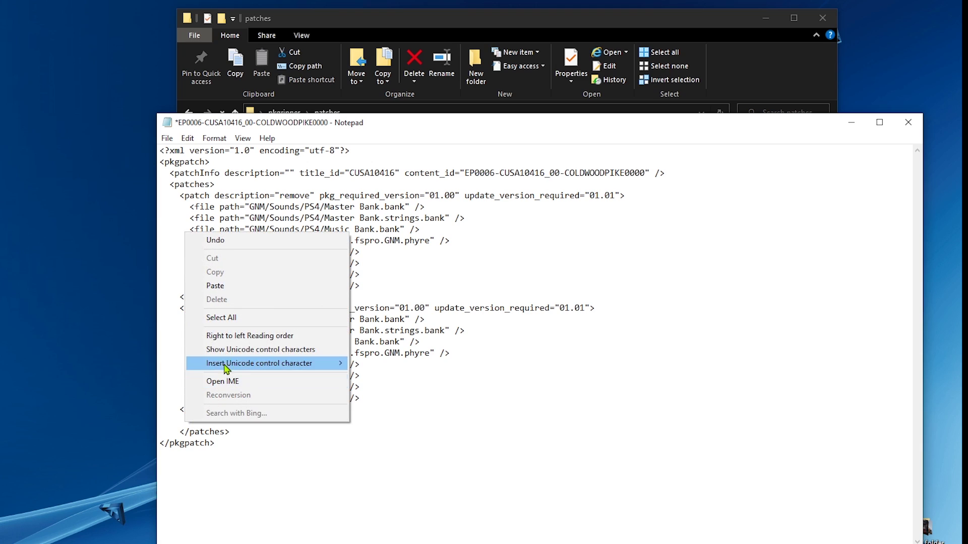
click(239, 286)
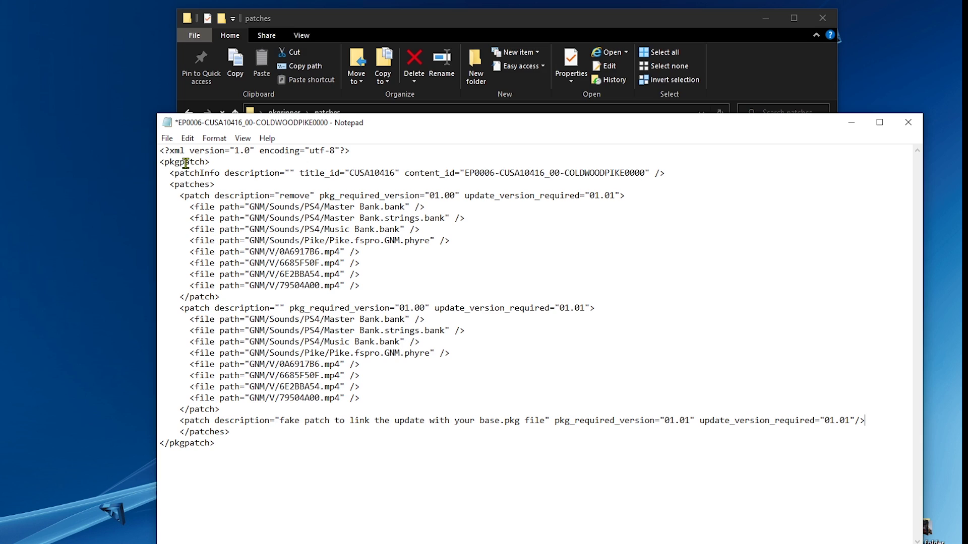
Step: Save the edited patch file, then close it and the patches folder window
click(167, 138)
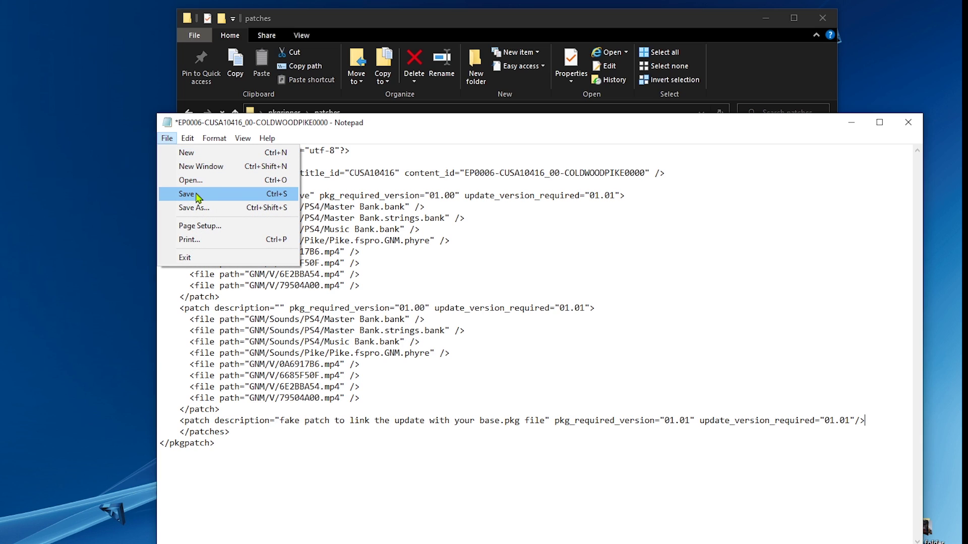
click(236, 197)
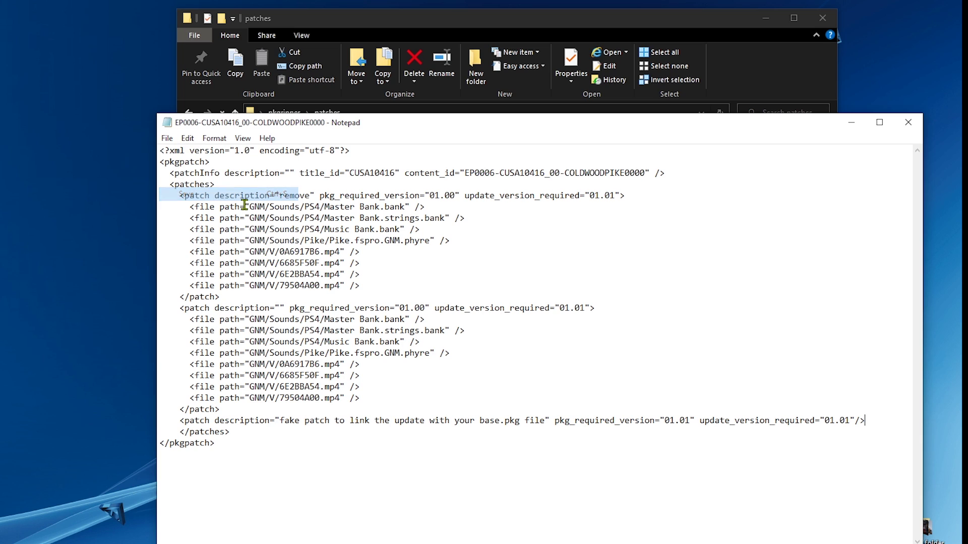
click(914, 126)
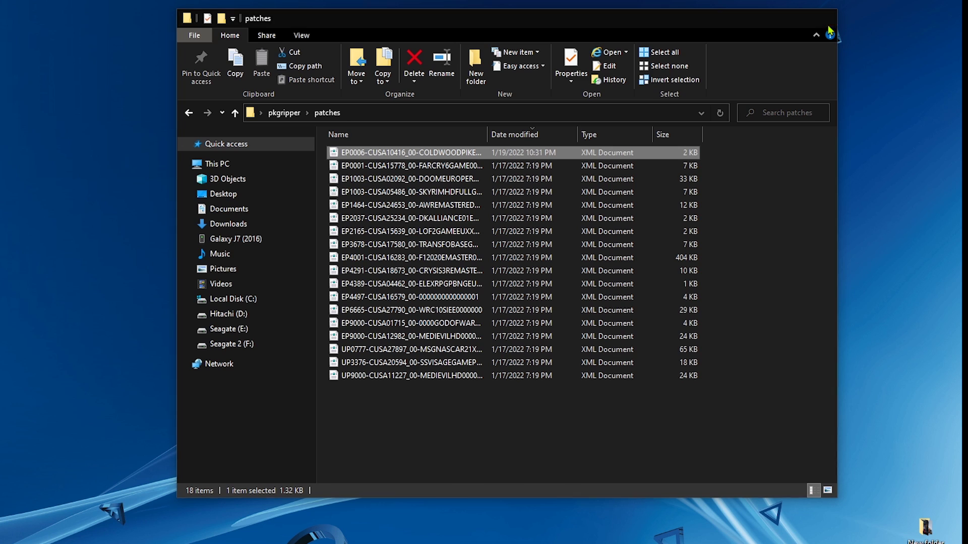
click(822, 18)
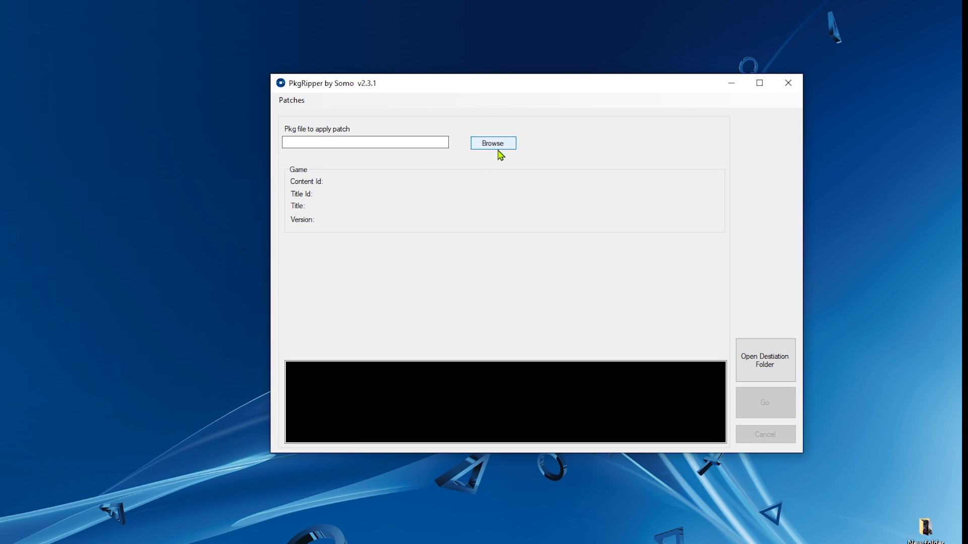
Step: Load Unravel.Two.Update.v1.01.PS4-DUPLEX.pkg into PkgRipper as the package to patch
click(489, 146)
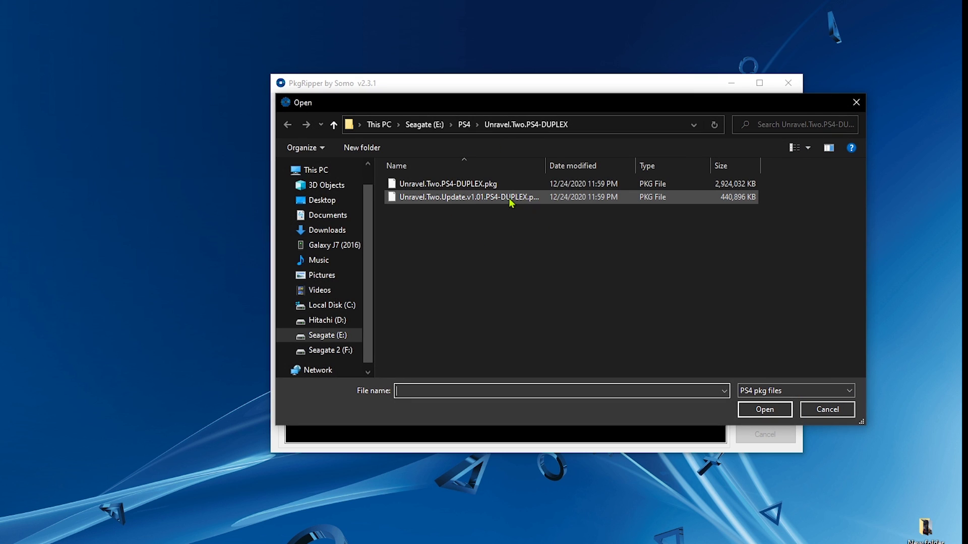
click(454, 198)
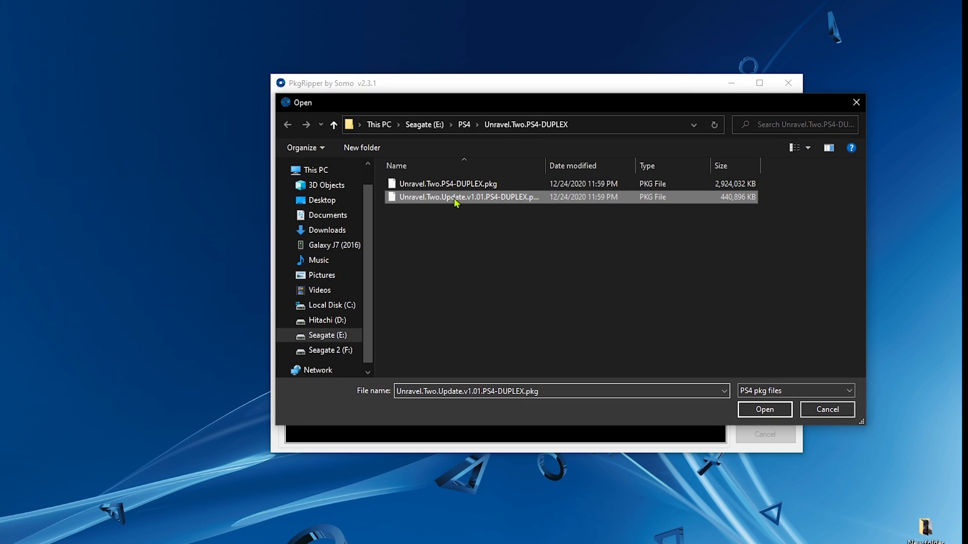
click(767, 412)
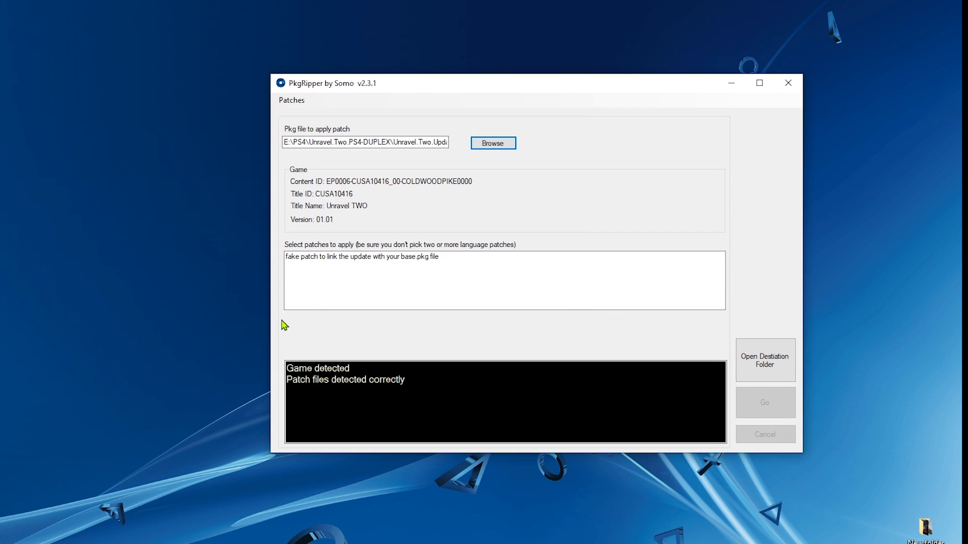
Step: Apply the "fake patch to link the update with your base.pkg file" patch with Unravel.Two.PS4-DUPLEX.pkg as base package, and start the rebuild
click(317, 257)
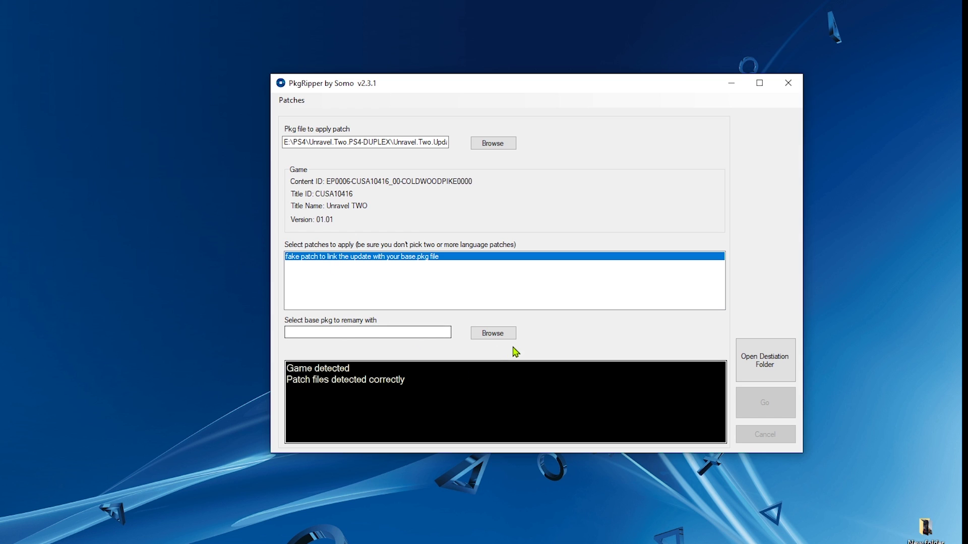
click(497, 334)
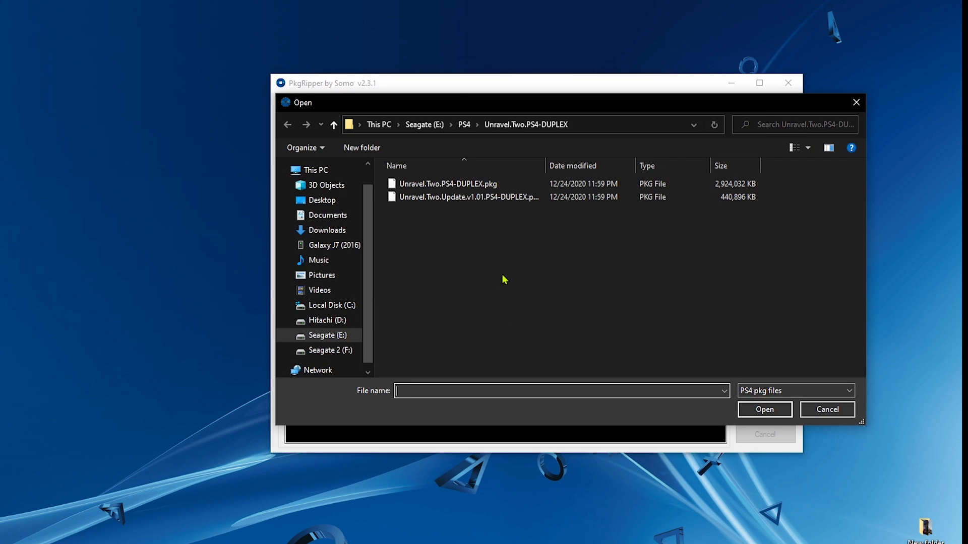
click(474, 185)
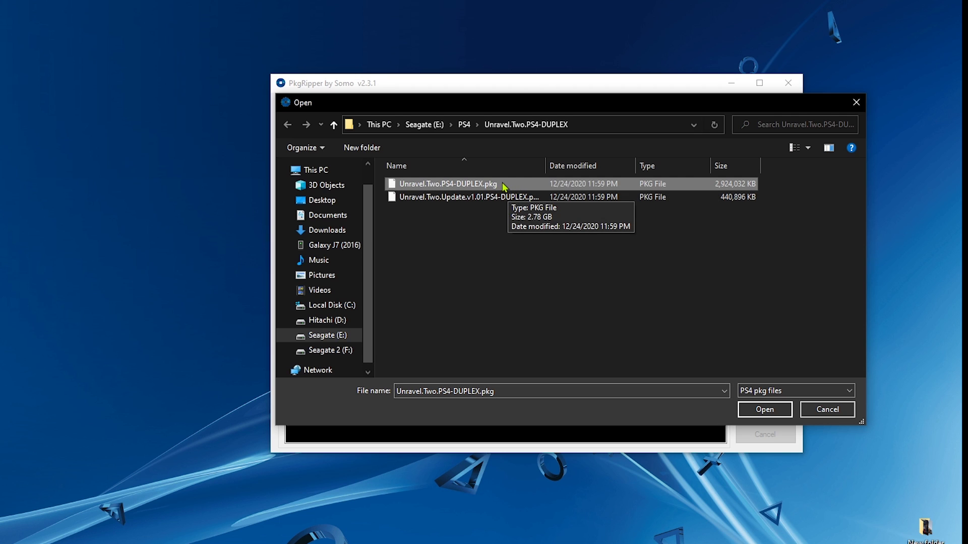
click(761, 411)
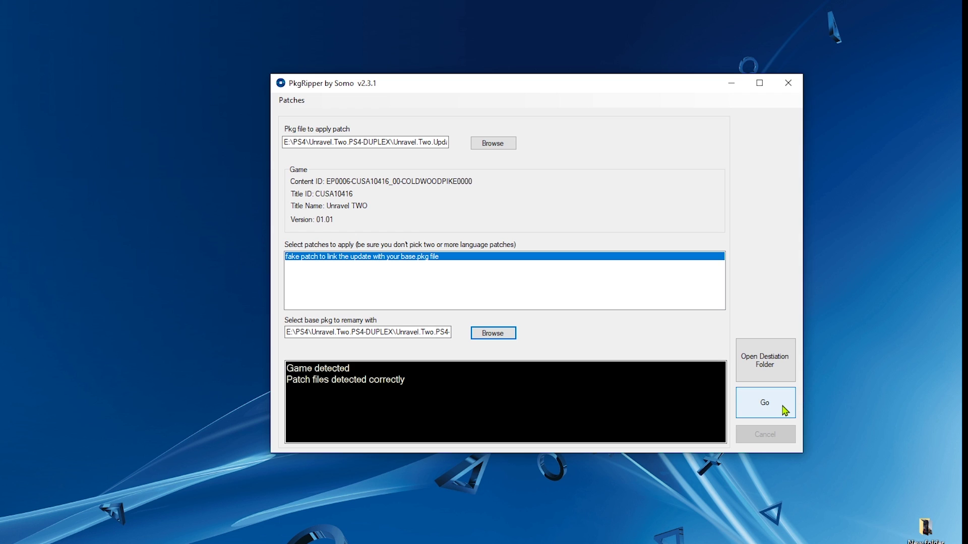
click(765, 411)
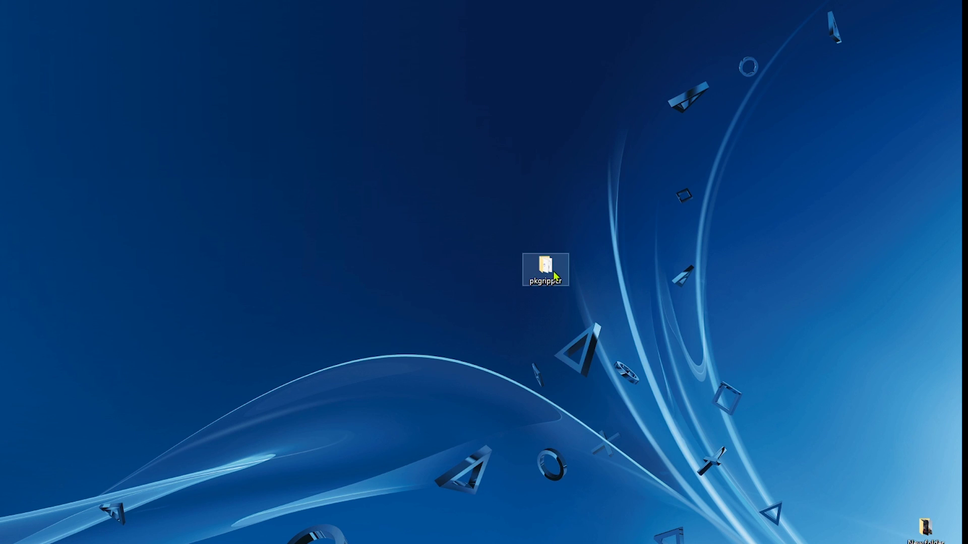
Step: Launch PkgRipper from the desktop pkgripper folder, accept the security warning, close the folder window and centre the program window
click(554, 274)
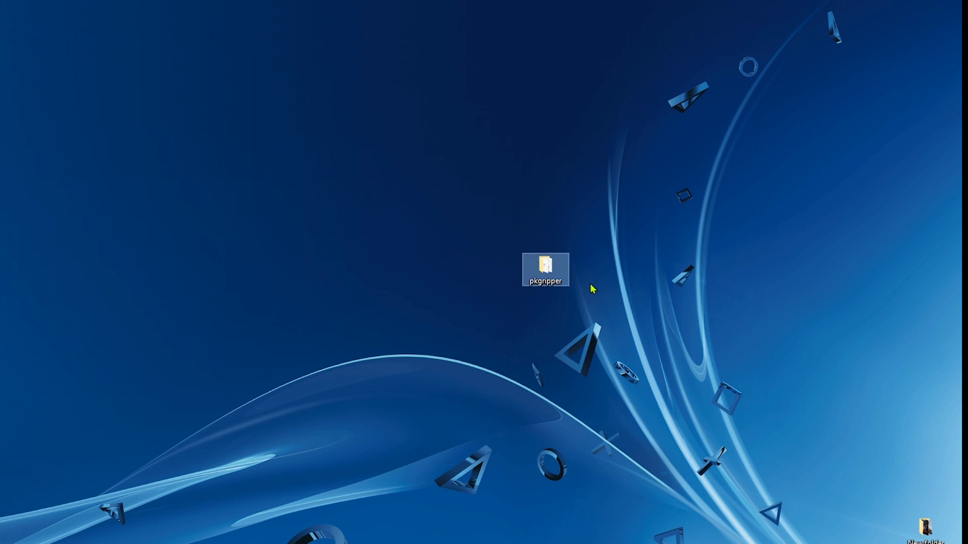
double_click(548, 275)
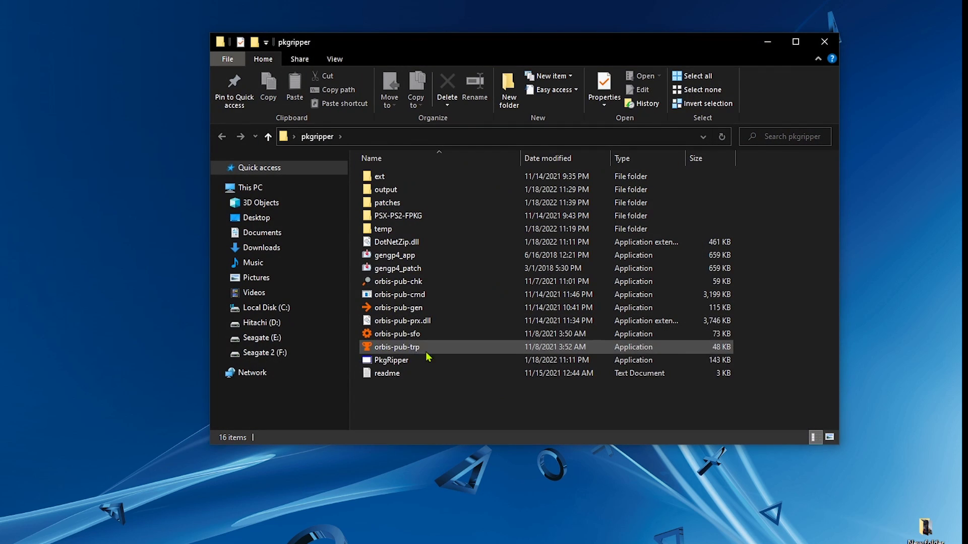
click(459, 360)
double_click(459, 361)
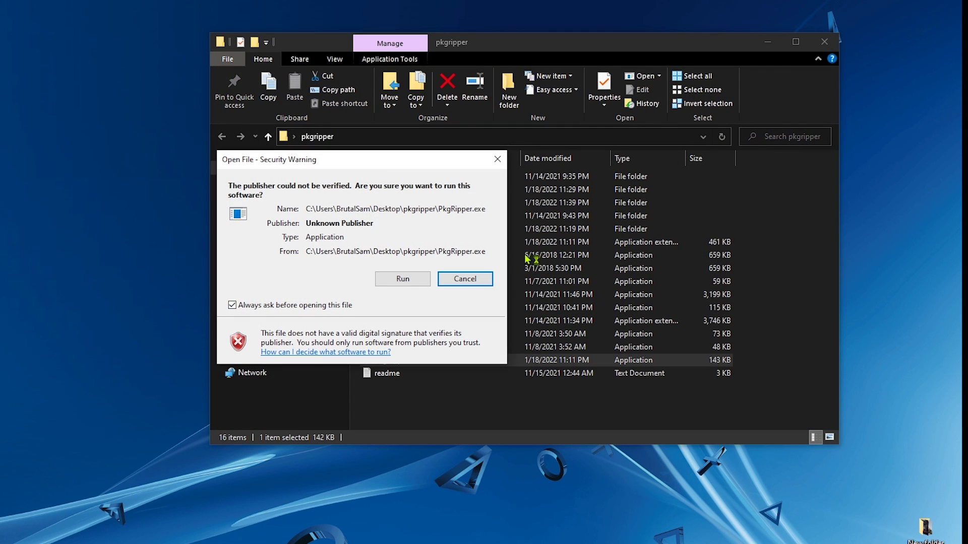
click(407, 279)
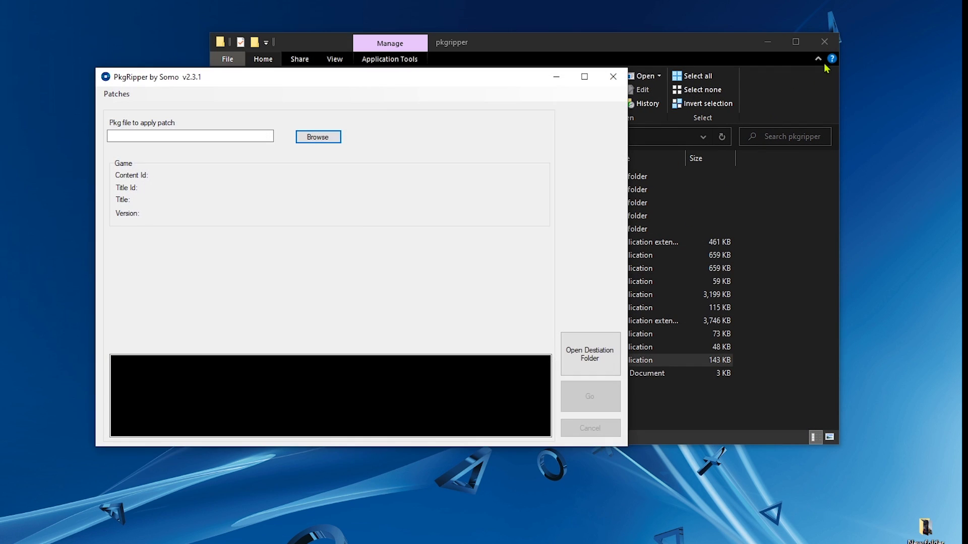
click(824, 41)
drag(440, 82, 593, 71)
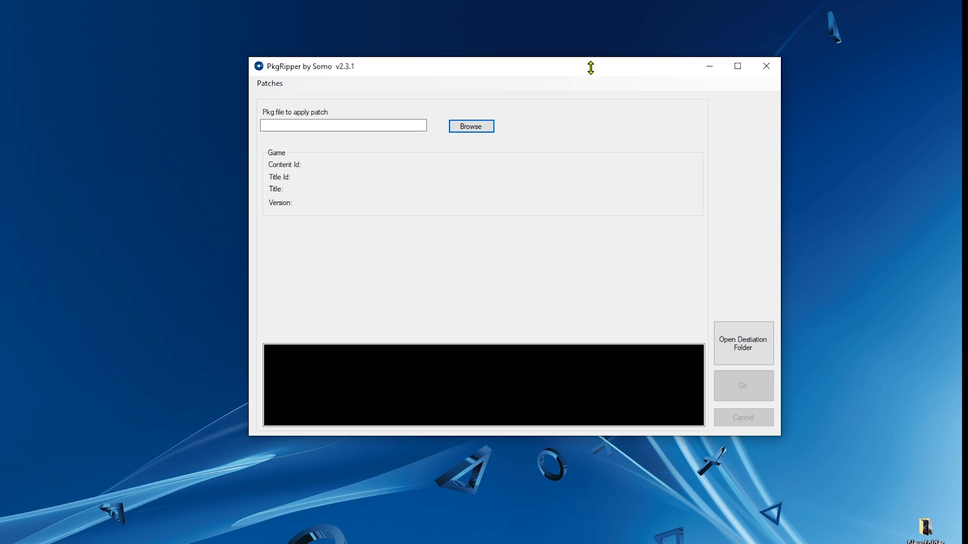
Step: Open the patch creator, load [Downloadgameps3.com]-Immortals.Fenyx.Rising.PS4-DUPLEX.pkg from the PS4 folder, and move the creator window over the main window
click(271, 85)
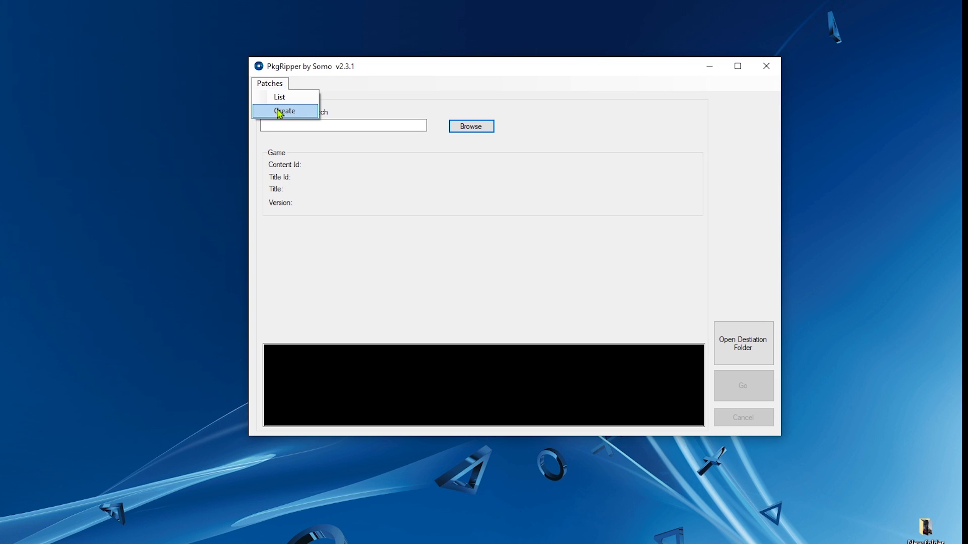
click(308, 114)
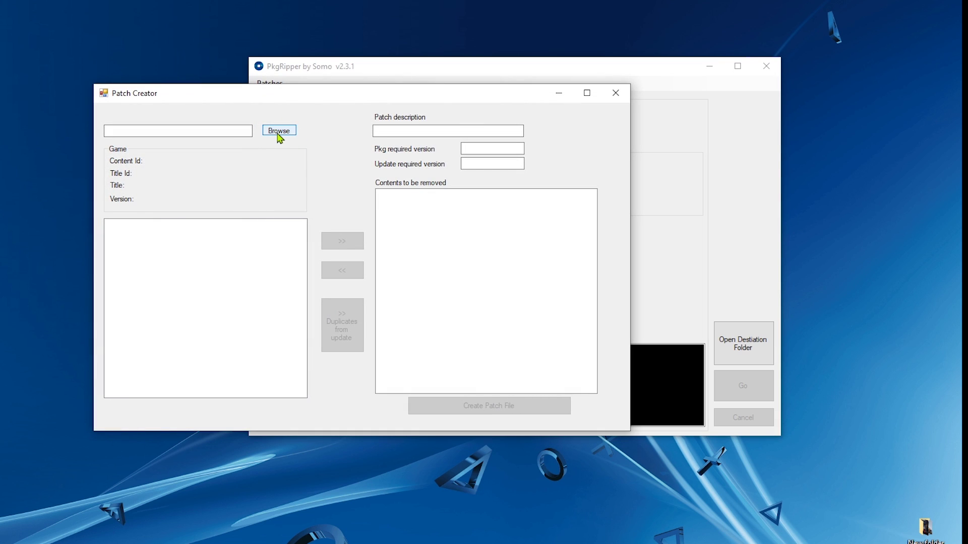
click(279, 132)
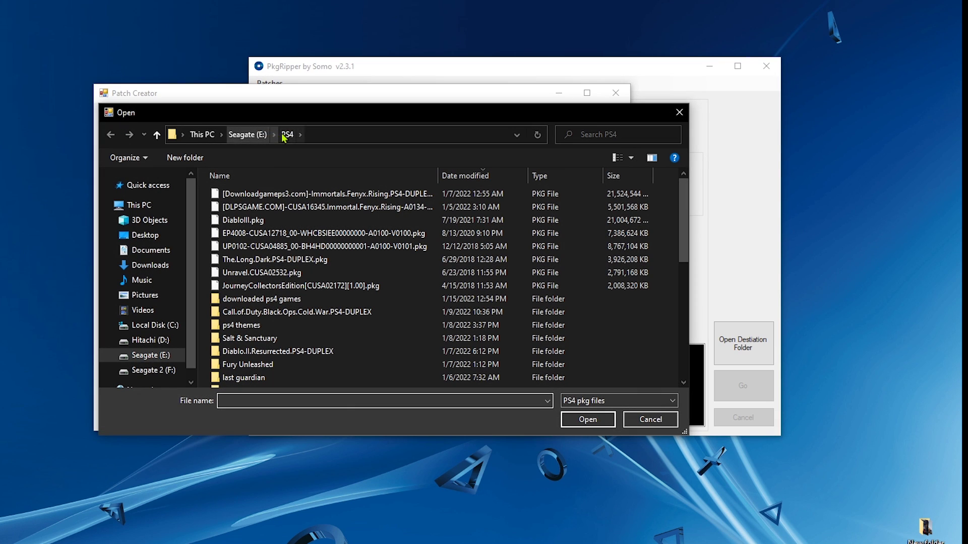
click(370, 198)
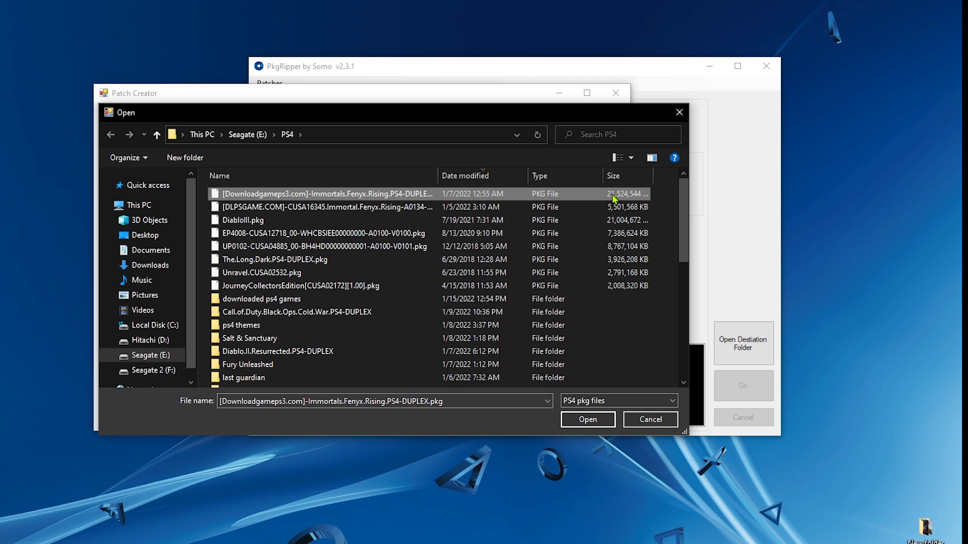
click(587, 421)
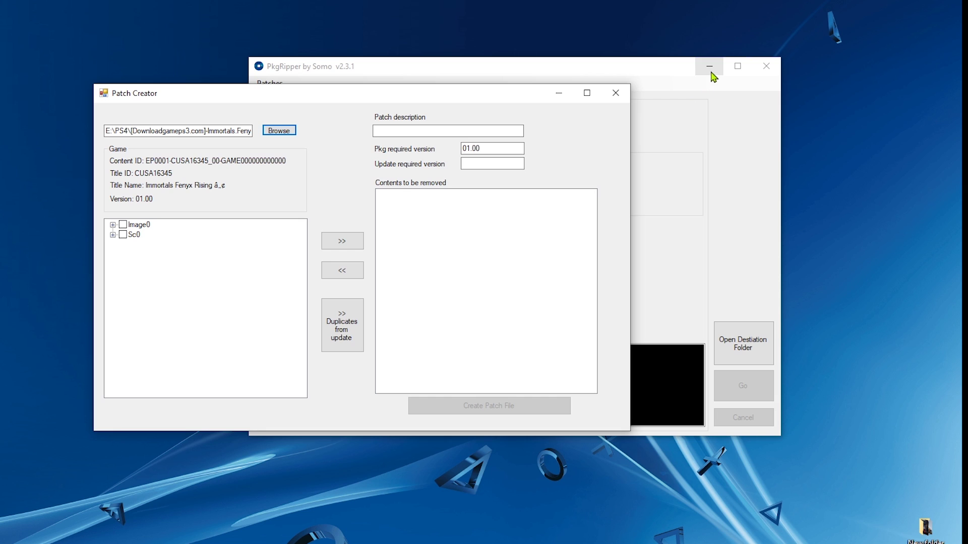
drag(516, 98, 682, 126)
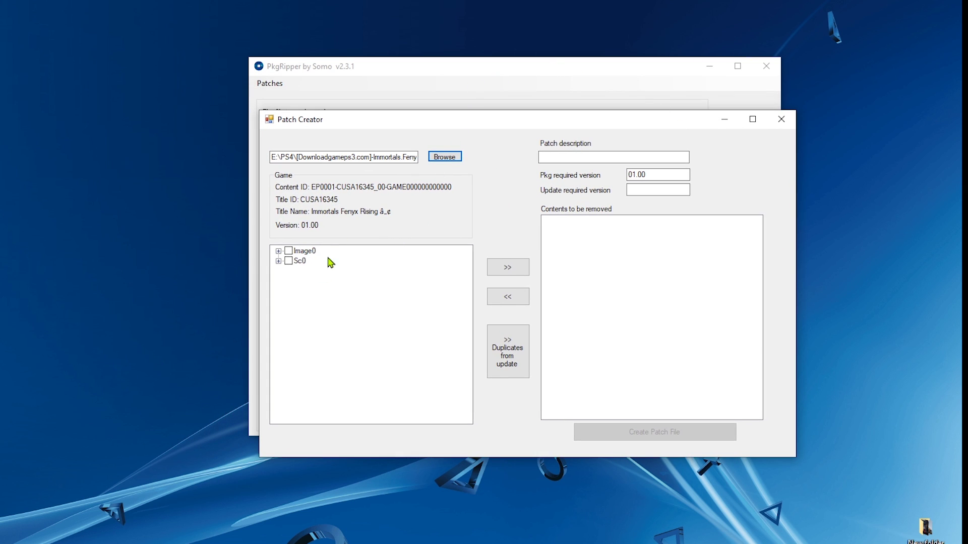
Step: Expand Image0, its sounddata folder and the ps4 subfolder in the package's content tree
click(278, 251)
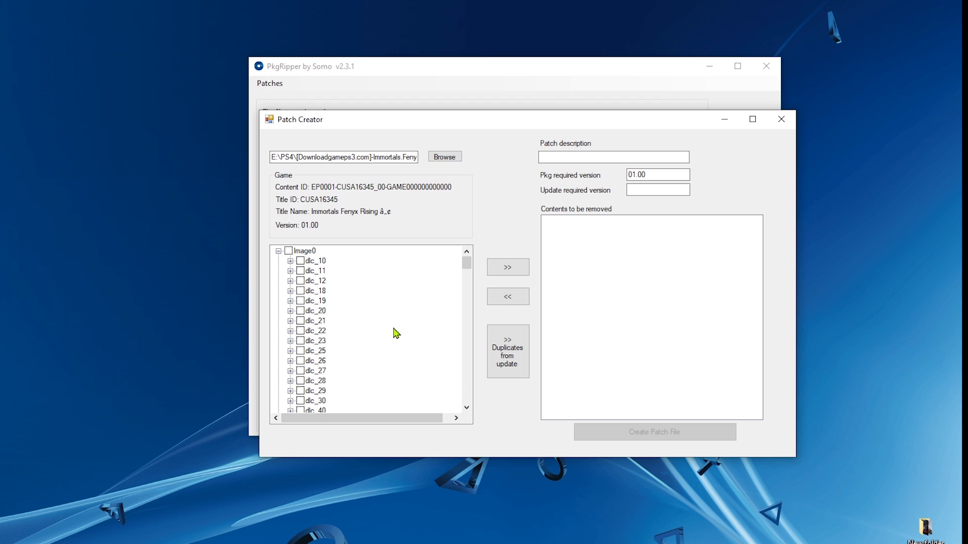
scroll(396, 333, down, 5)
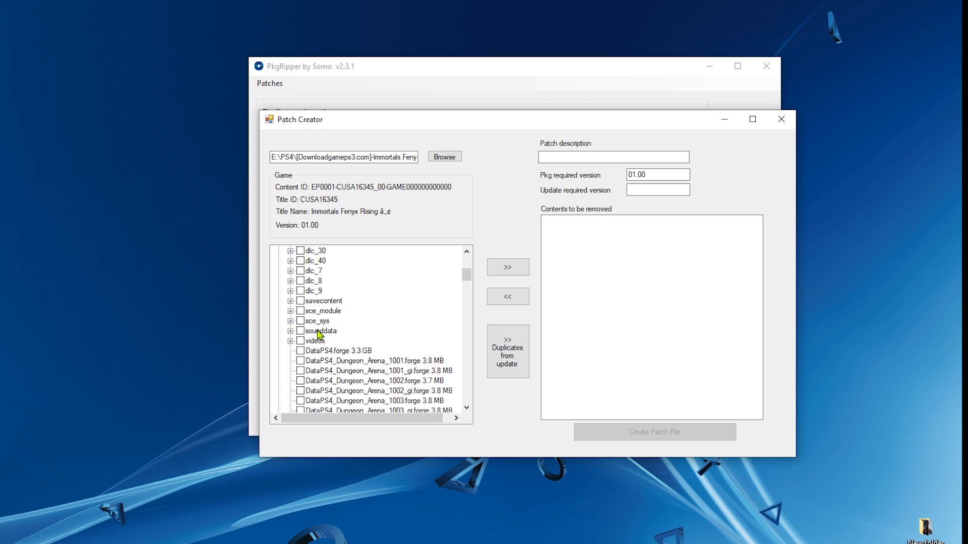
click(291, 331)
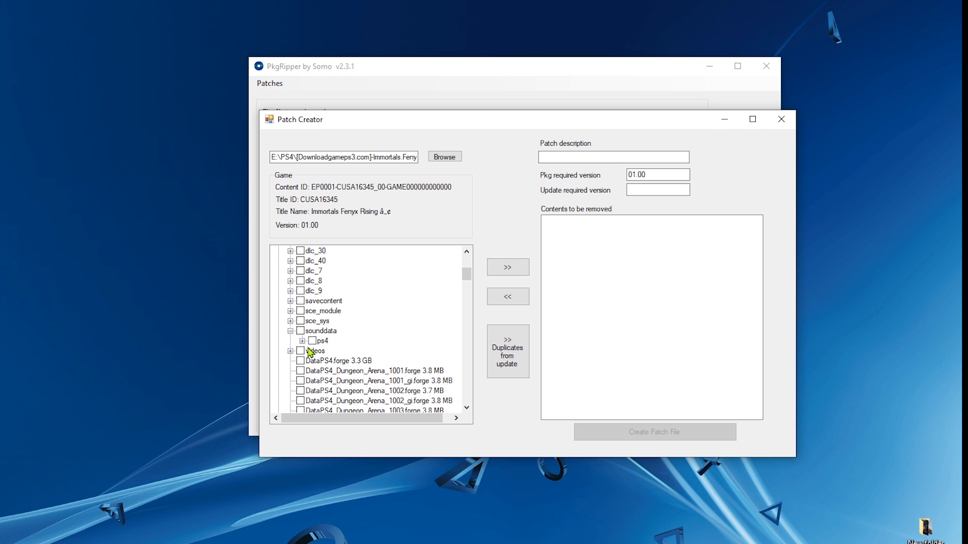
click(303, 341)
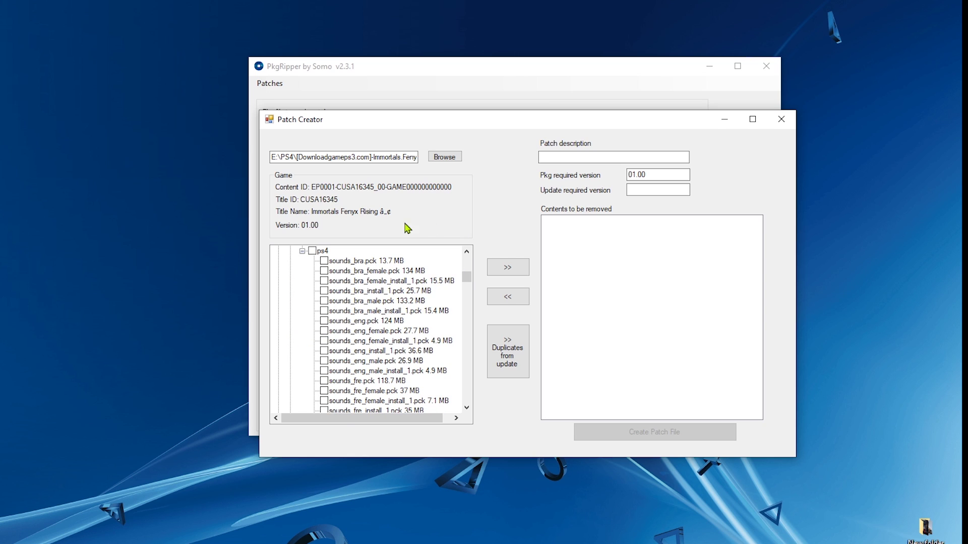
Step: Examine the sound files in the ps4 folder to identify the language packs and their sizes
click(375, 263)
click(370, 273)
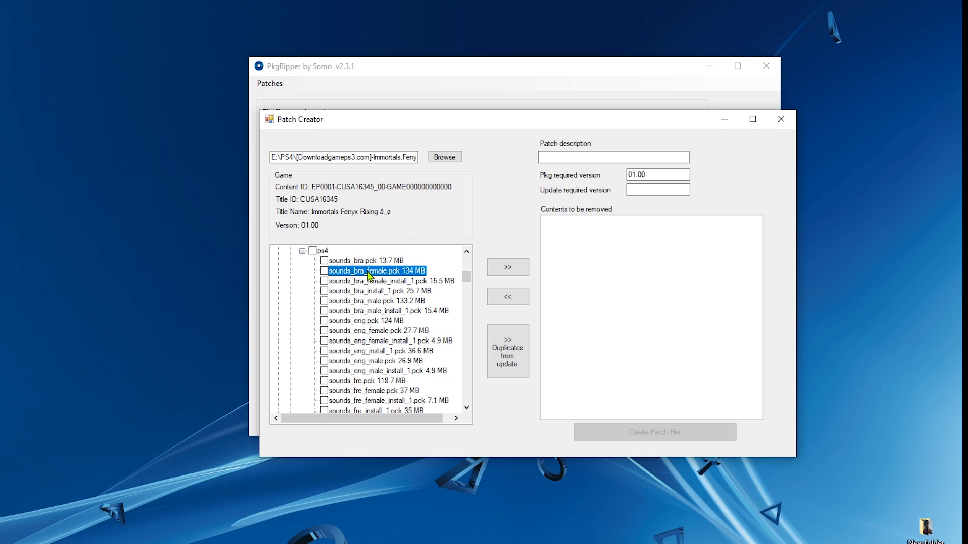
click(374, 323)
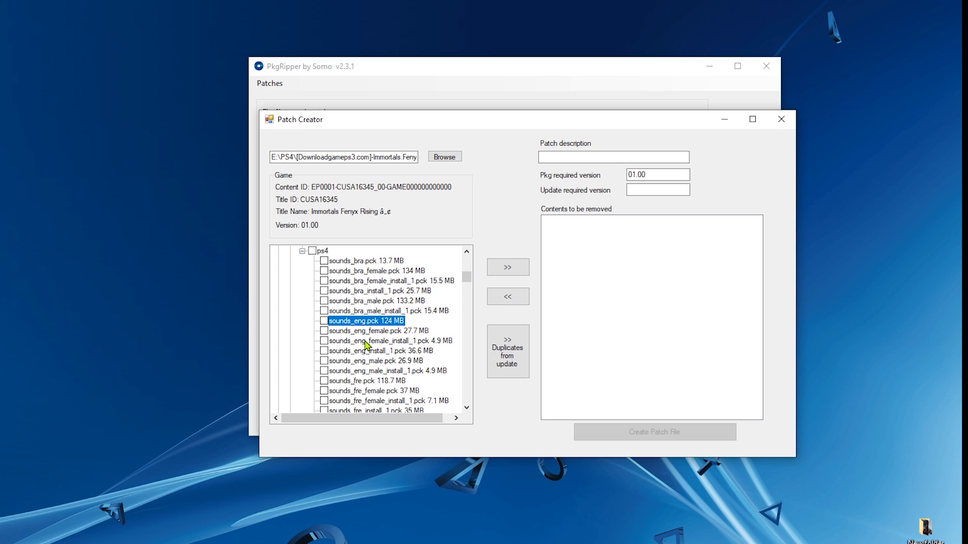
click(370, 342)
scroll(377, 366, down, 4)
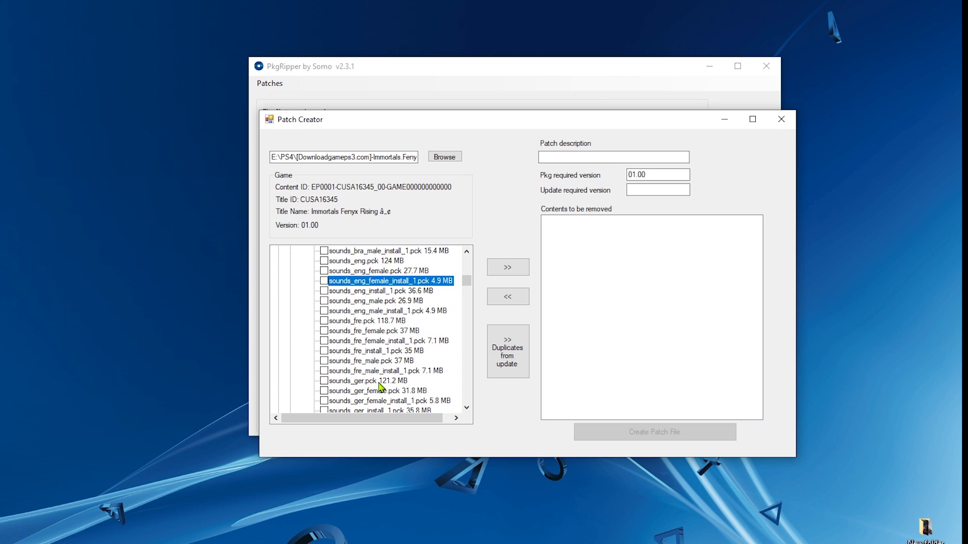
scroll(377, 389, down, 2)
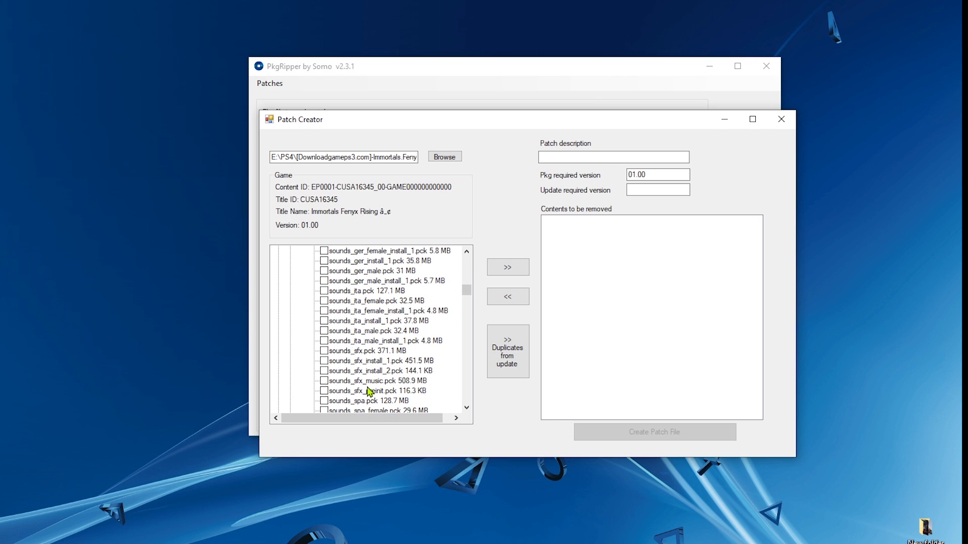
scroll(371, 323, down, 1)
scroll(364, 348, down, 3)
scroll(358, 358, up, 12)
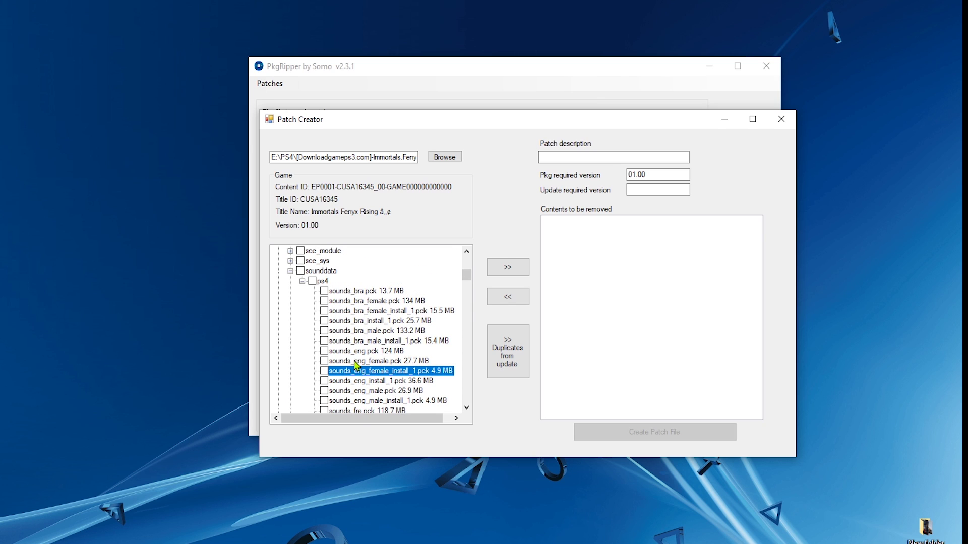
Step: Mark all the Brazilian sound files in the ps4 folder, from sounds_bra.pck to sounds_bra_male_install_1.pck
click(324, 291)
click(324, 301)
click(331, 311)
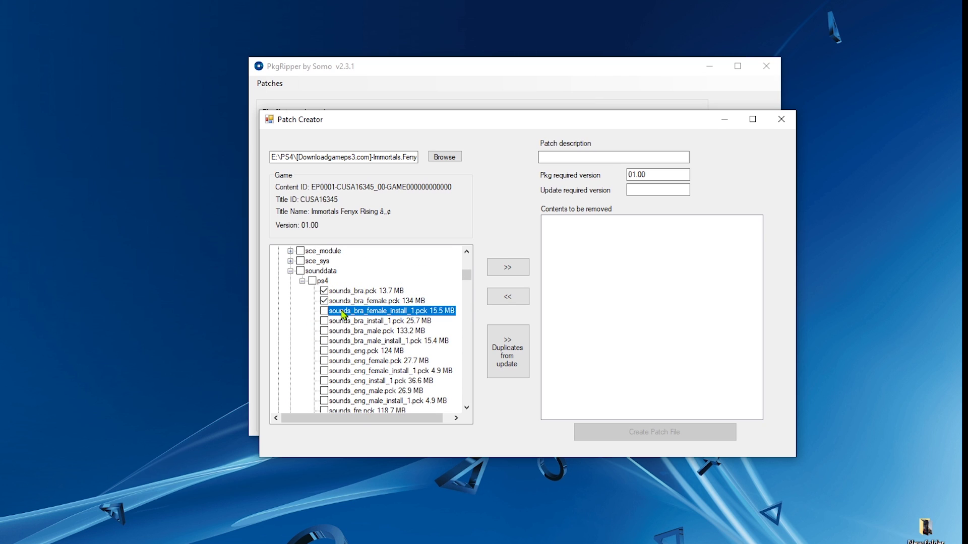
click(325, 321)
click(324, 332)
scroll(329, 402, down, 1)
scroll(328, 402, down, 1)
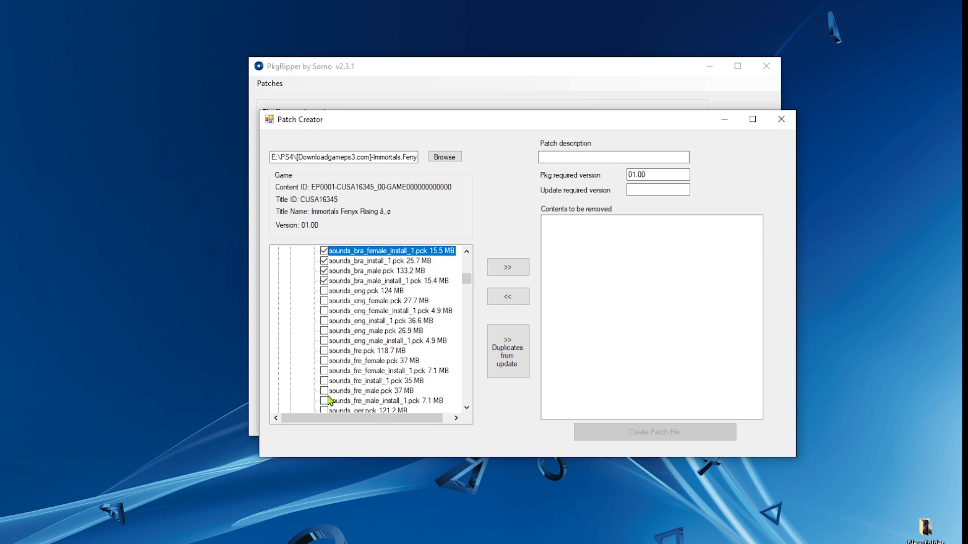
Step: Mark all the French sound files, from sounds_fre.pck to sounds_fre_male_install_1.pck
click(324, 351)
click(324, 361)
click(333, 371)
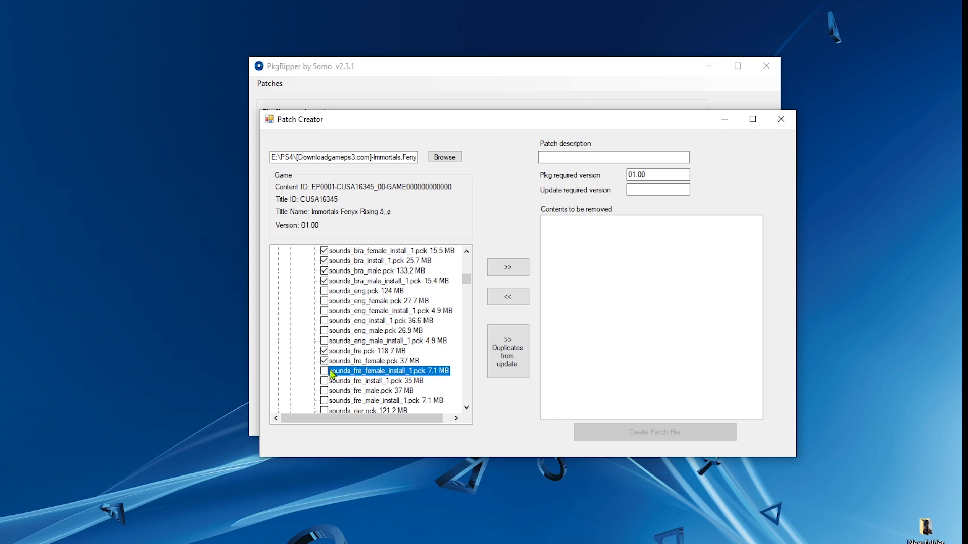
click(324, 371)
click(324, 381)
click(324, 391)
click(324, 401)
scroll(337, 378, down, 3)
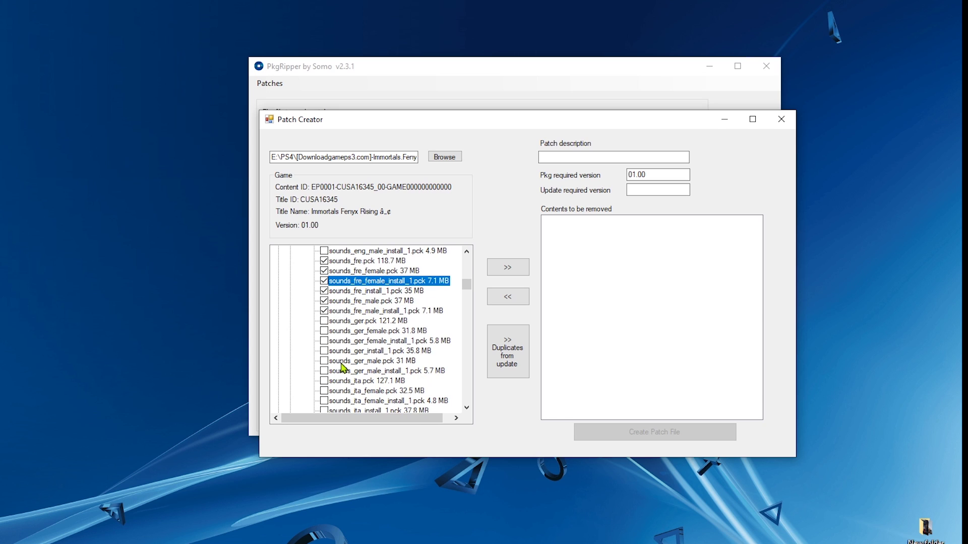
Step: Mark all the German (sounds_ger) and Italian (sounds_ita) sound files in the ps4 folder
click(327, 331)
click(324, 342)
click(324, 381)
click(324, 392)
scroll(343, 378, down, 2)
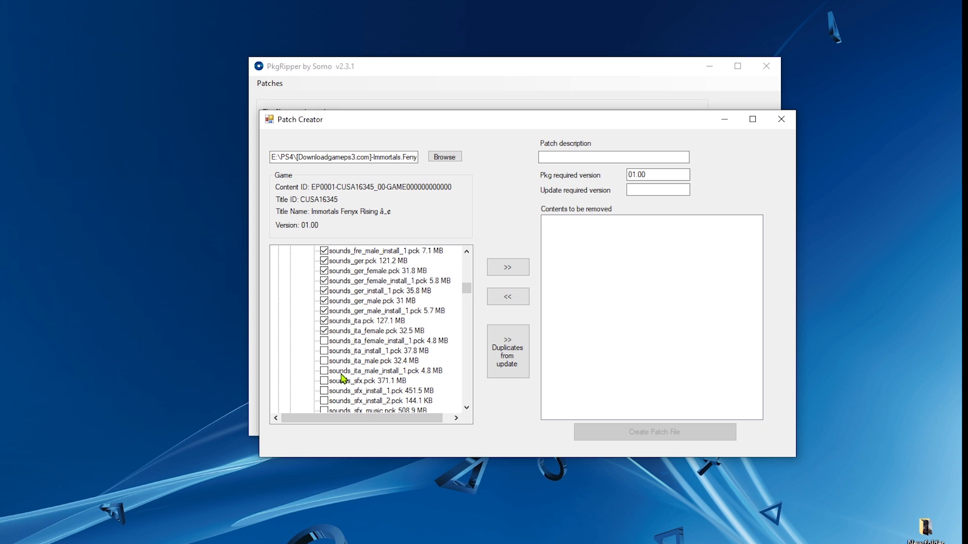
click(324, 341)
click(324, 351)
click(324, 362)
click(324, 373)
Step: Mark all the Spanish (sounds_spa) sound files, leave the sfx files unmarked, and add the marked files to the contents to be removed
click(467, 408)
click(466, 408)
click(467, 408)
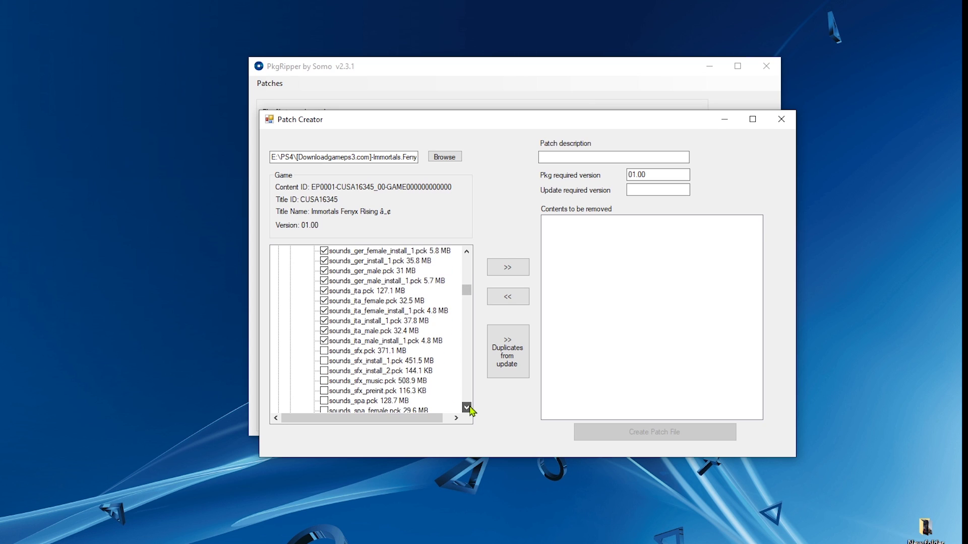
click(466, 408)
click(467, 408)
click(467, 408)
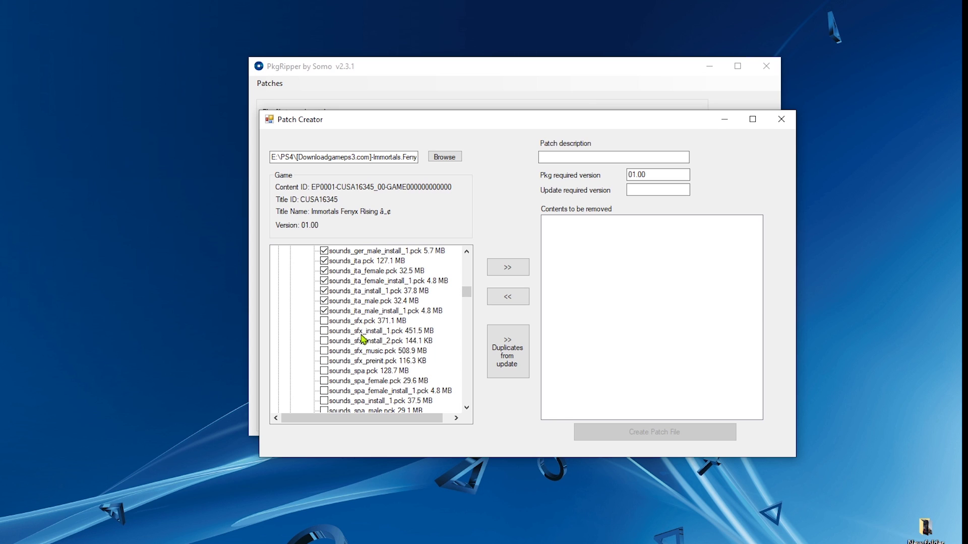
scroll(366, 371, down, 1)
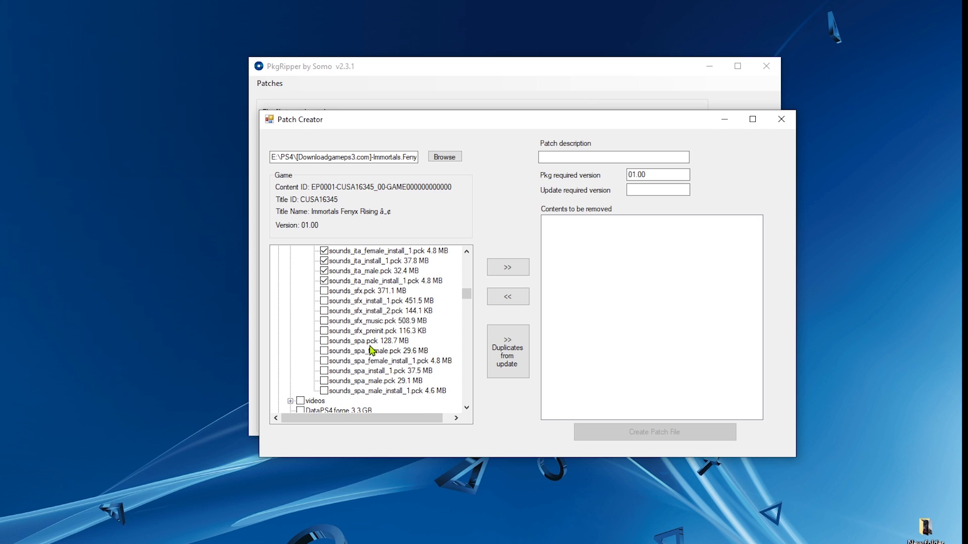
click(324, 351)
click(325, 361)
click(324, 381)
click(513, 273)
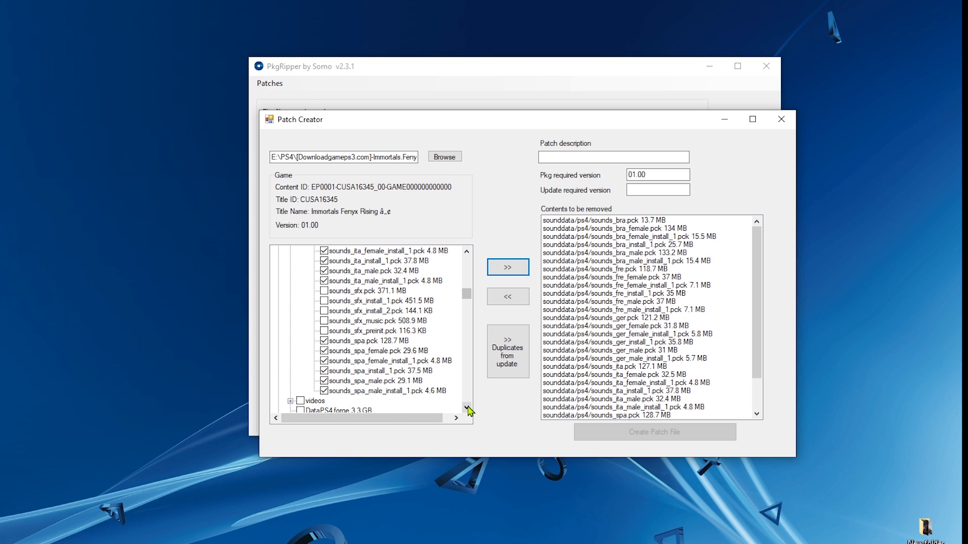
Step: Mark the br, cz, de, du, fr, it, pl and sp folders under videos and add them to the contents to be removed
drag(467, 408, 468, 409)
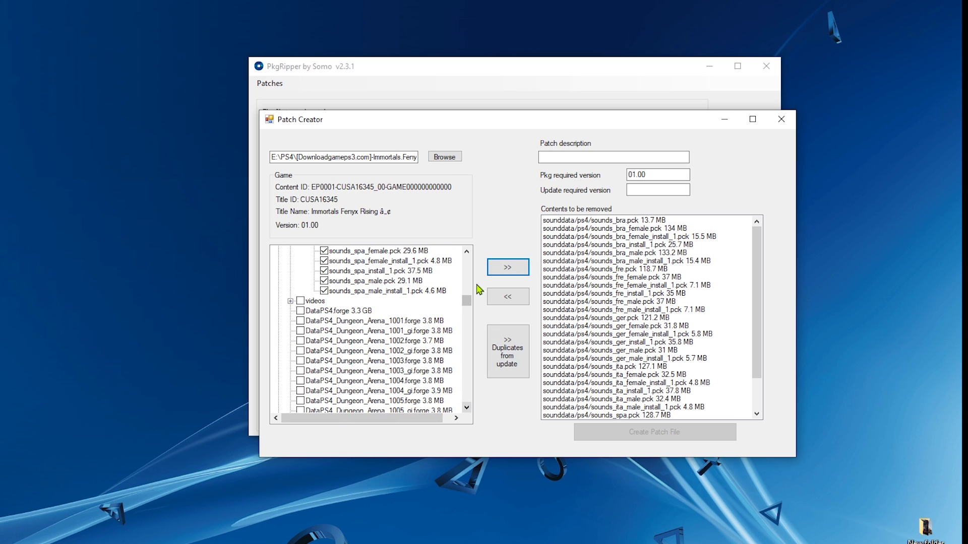
click(292, 302)
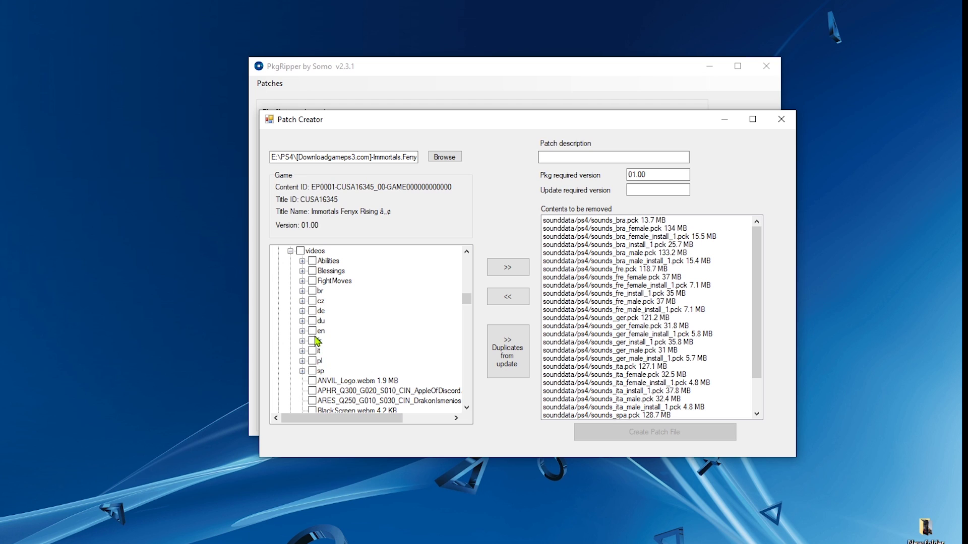
click(311, 291)
click(312, 341)
click(312, 350)
click(313, 360)
click(510, 272)
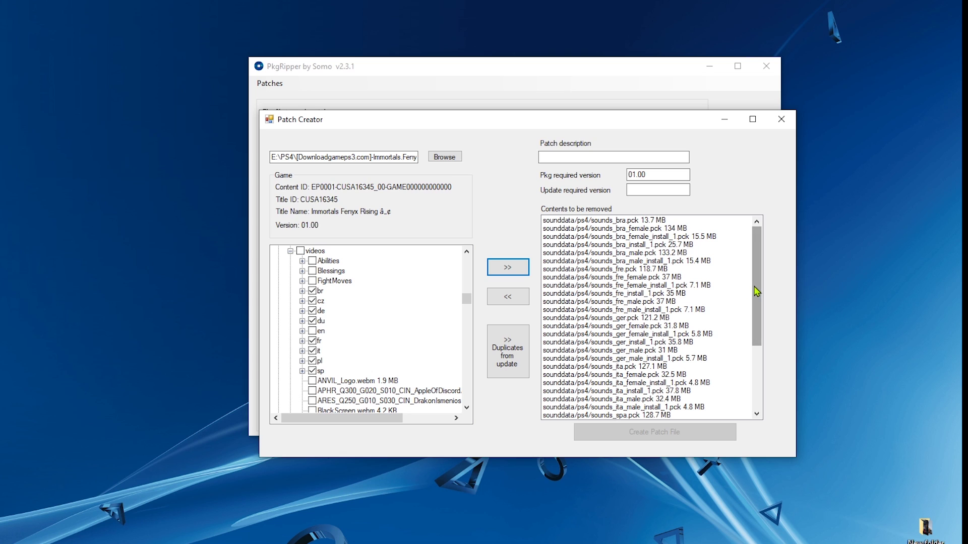
Step: Review the list of contents to be removed and the remaining entries in the videos folder
scroll(761, 282, down, 1)
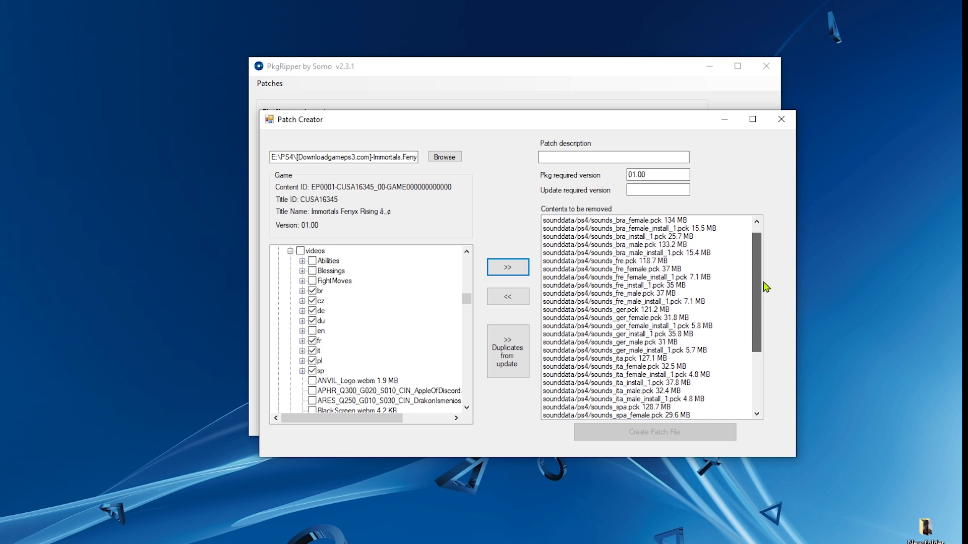
scroll(757, 303, down, 4)
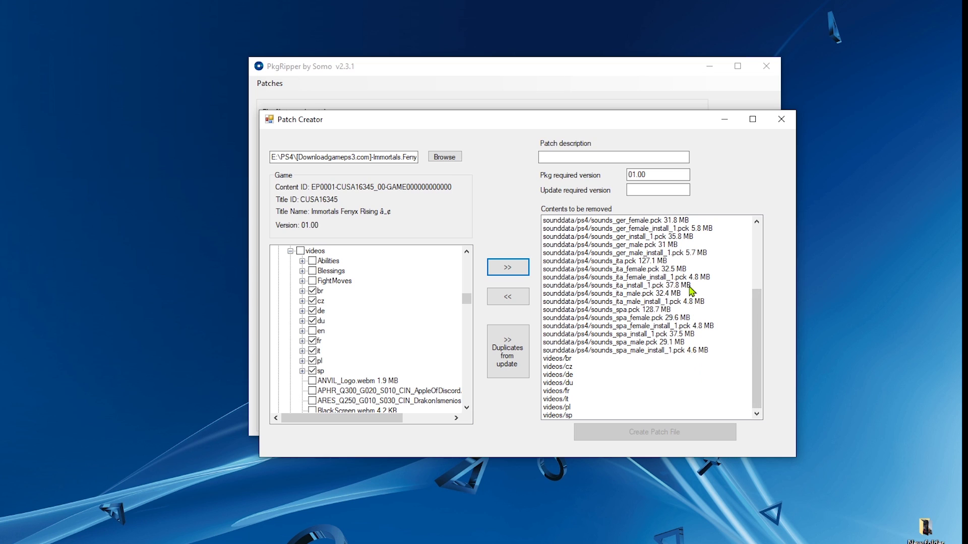
scroll(653, 356, up, 1)
scroll(654, 355, up, 4)
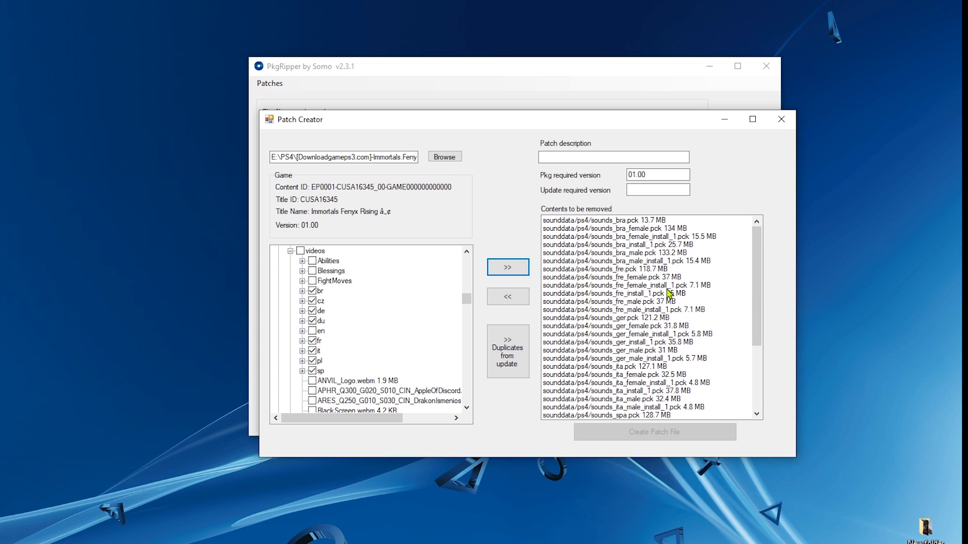
click(466, 408)
click(467, 408)
click(467, 408)
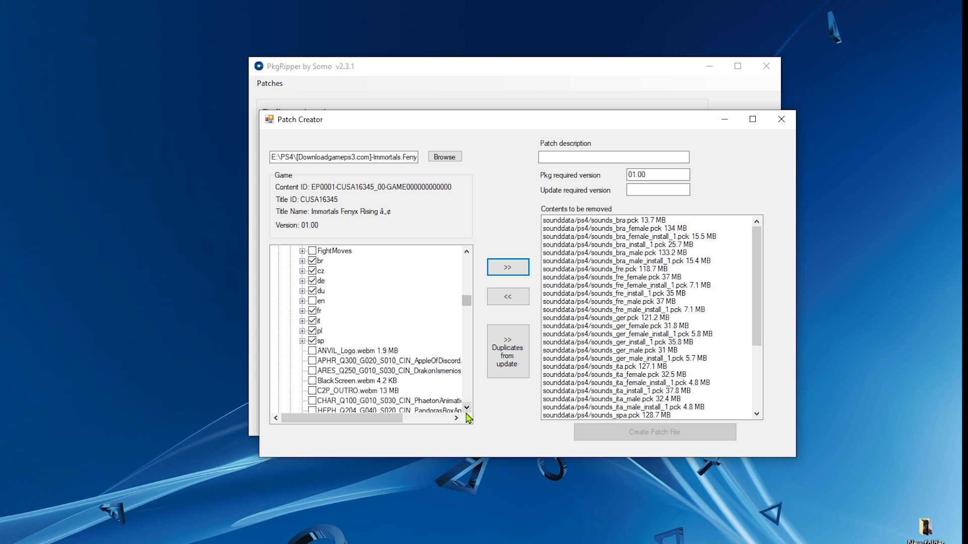
Step: Copy Immortals.Fenyx.Rising.PS4-DUPLEX from the package path into the patch description
click(389, 161)
drag(373, 158, 411, 167)
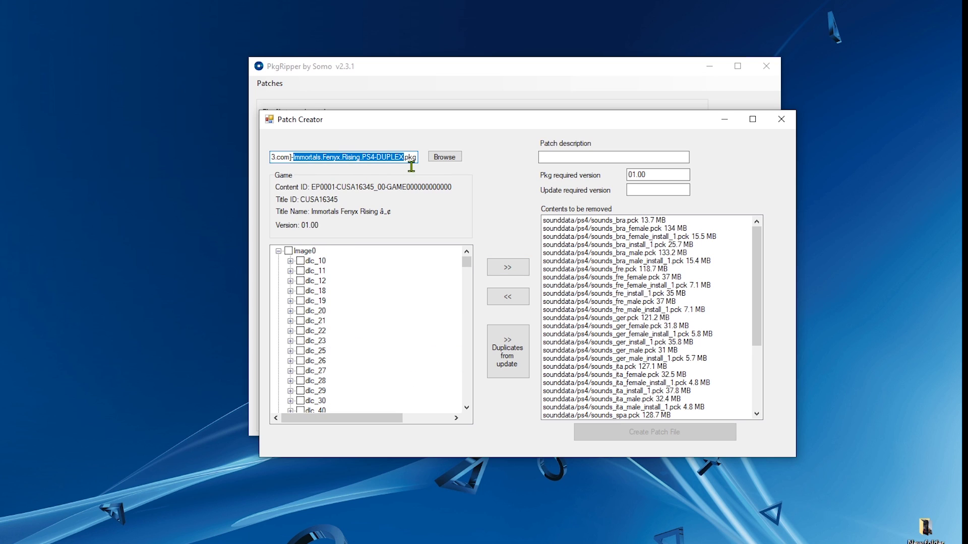
right_click(412, 167)
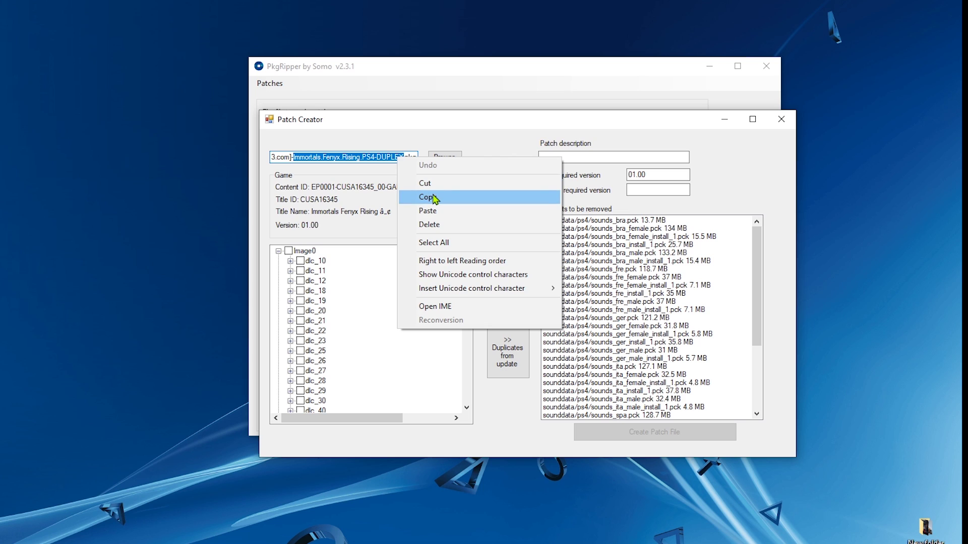
click(434, 196)
click(587, 157)
right_click(586, 158)
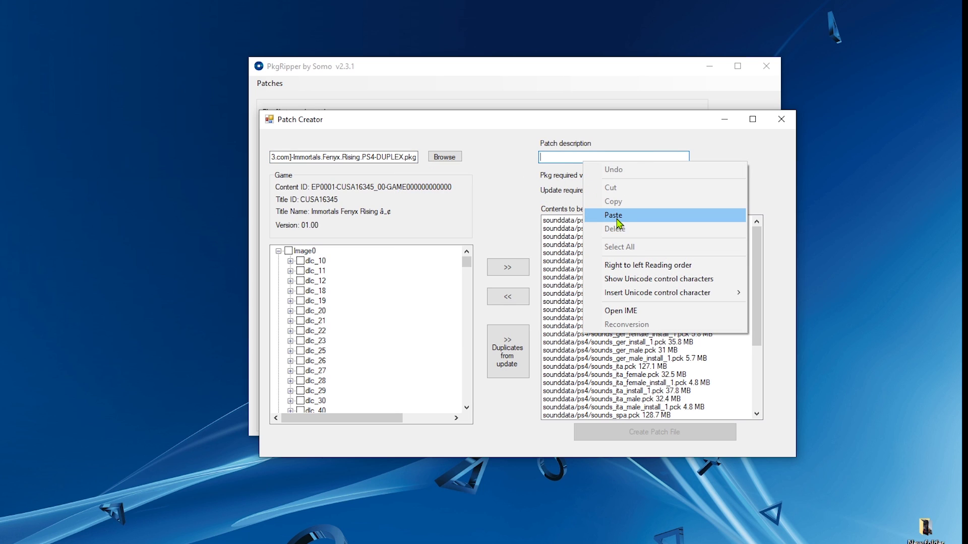
click(617, 220)
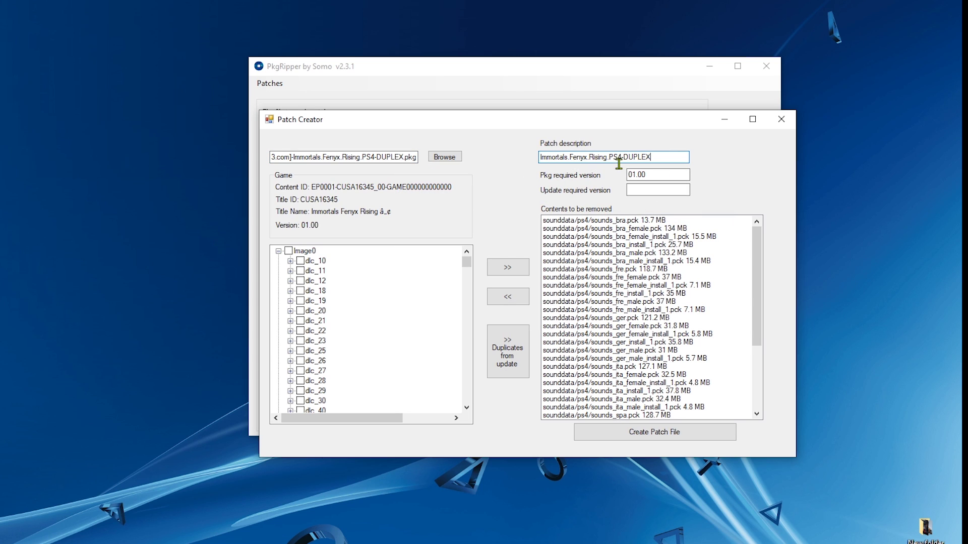
Step: Set the update required version to 01.34 and add the duplicates from [DLPSGAME.COM]-CUSA16345.Immortal.Fenyx.Rising-A0134-Arczi.pkg to the contents to be removed
click(672, 190)
text(01.34)
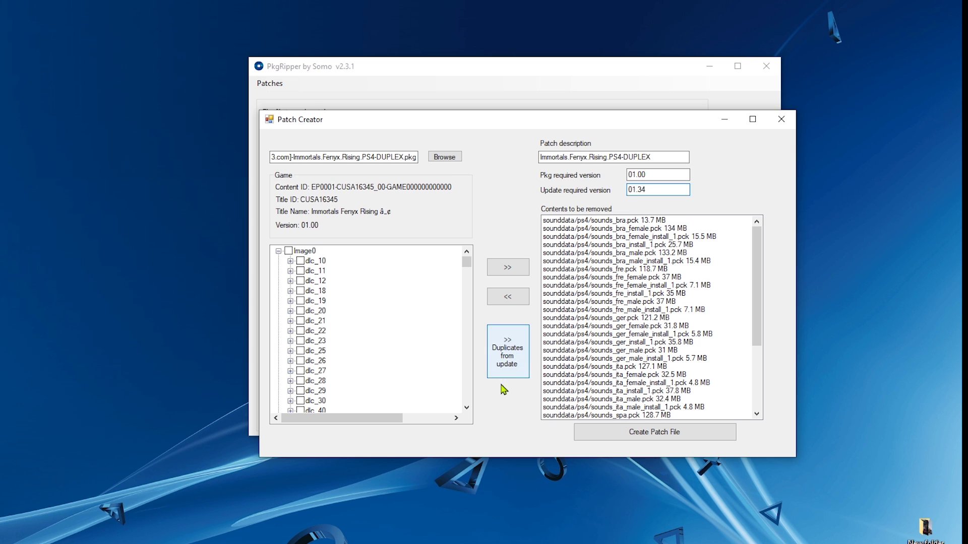
click(510, 363)
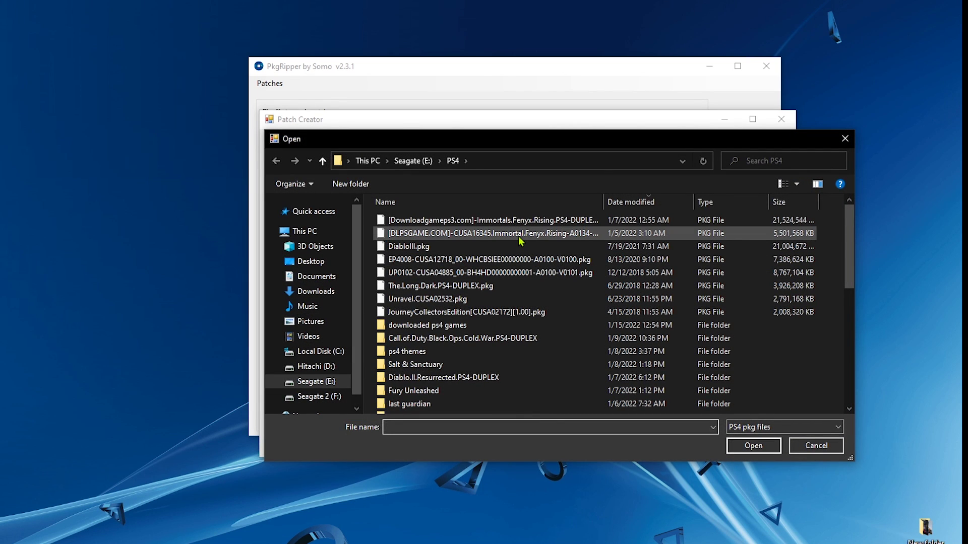
click(519, 239)
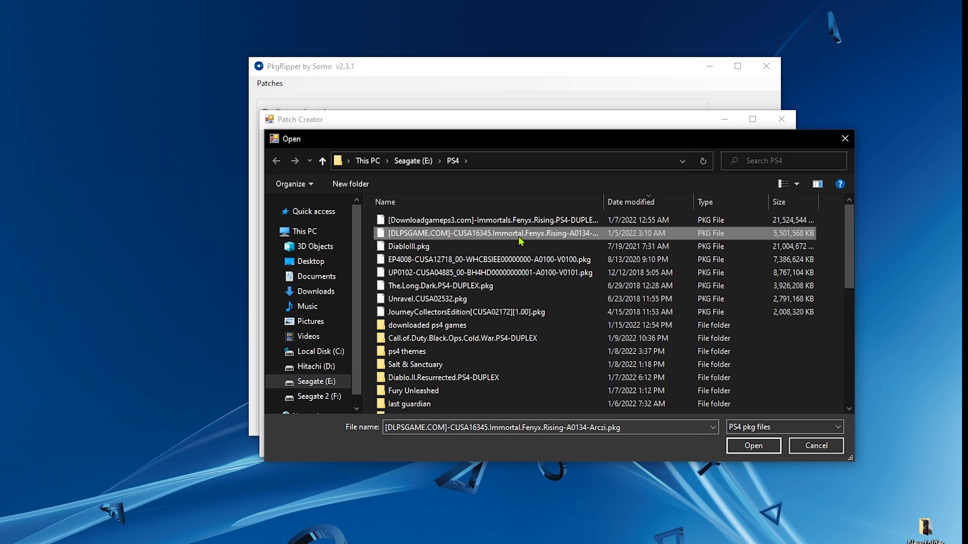
click(762, 446)
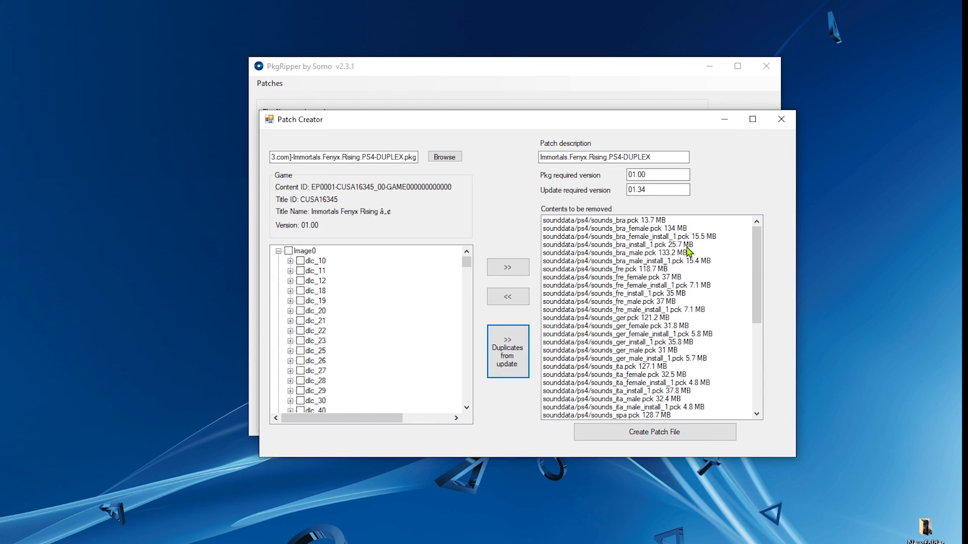
Step: Check the added duplicates in the removal list, create the patch file, and close the Patch Creator
drag(756, 250, 758, 400)
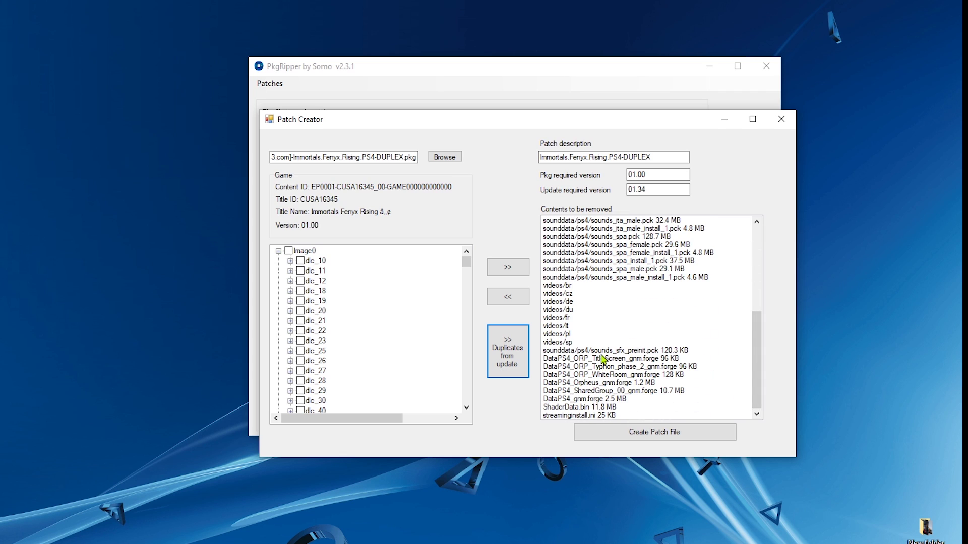
click(604, 351)
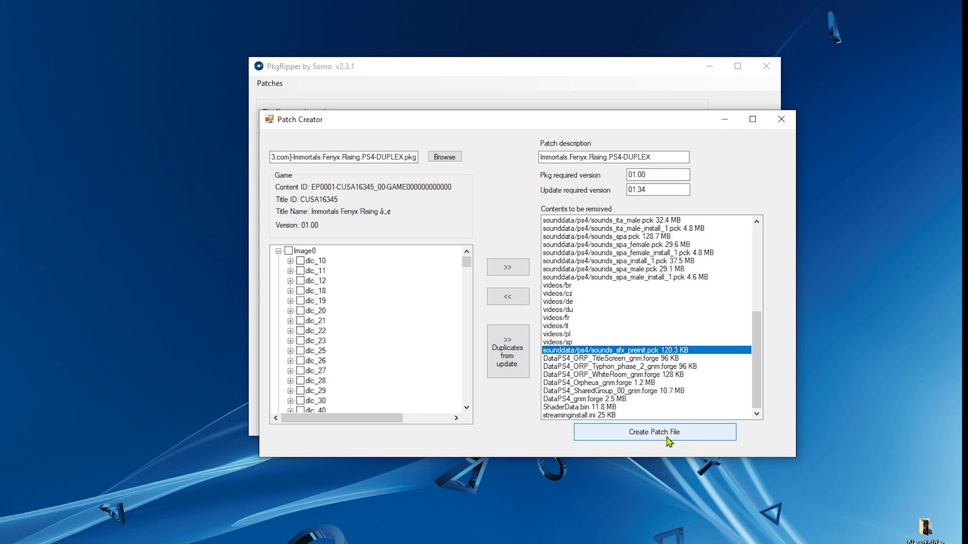
drag(755, 398, 756, 235)
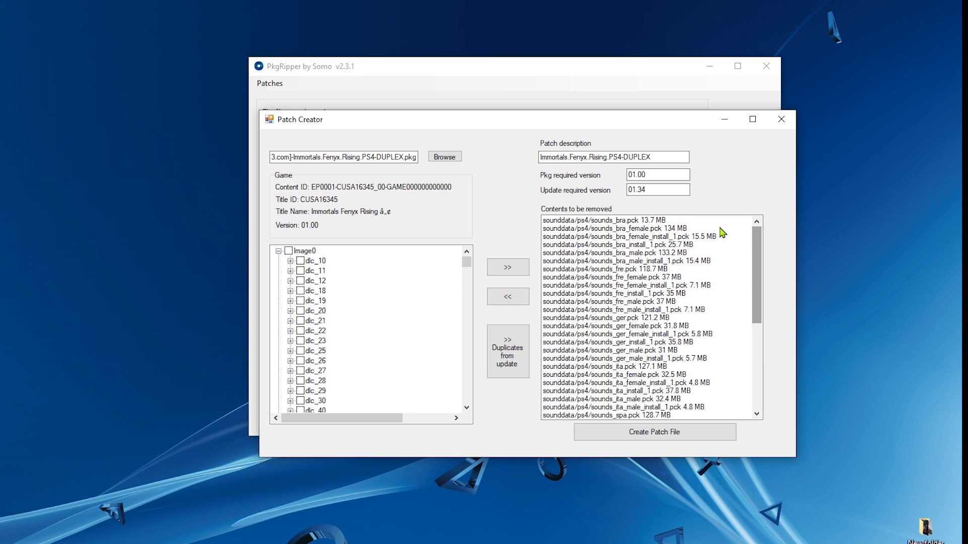
click(677, 437)
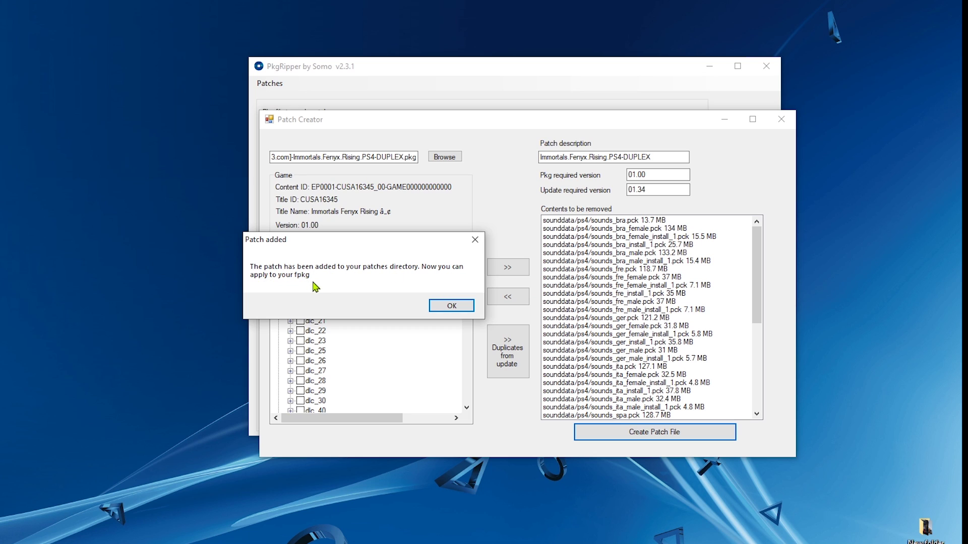
click(450, 313)
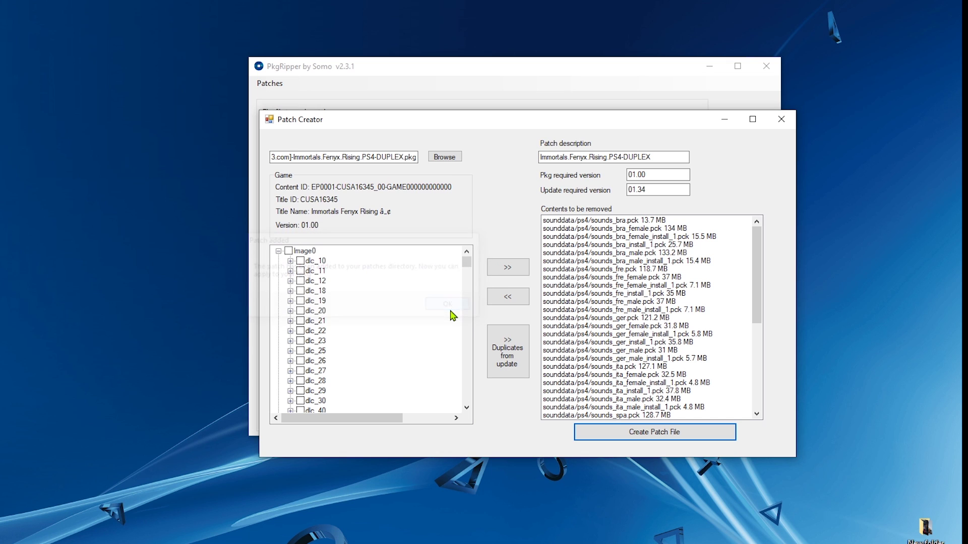
click(781, 120)
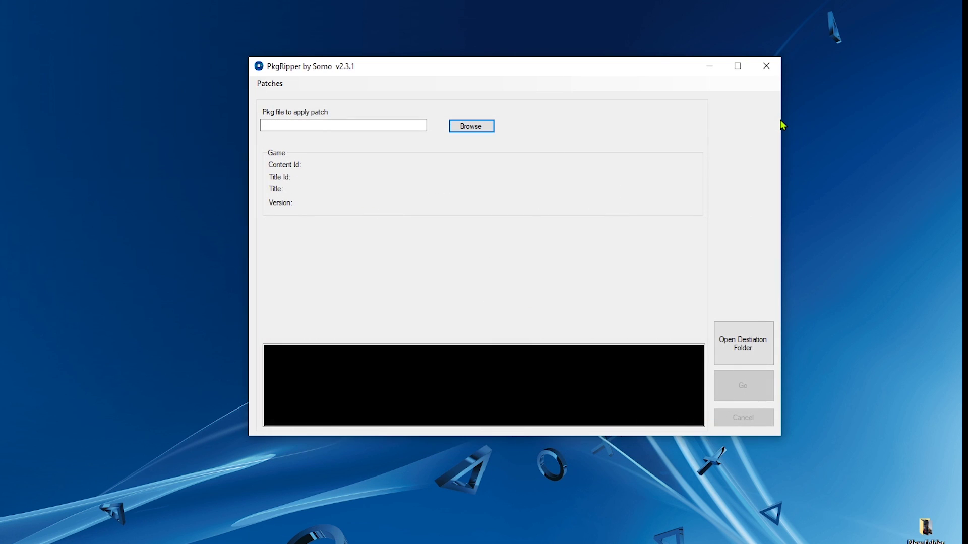
Step: Load [Downloadgameps3.com]-Immortals.Fenyx.Rising.PS4-DUPLEX.pkg as the package to patch
click(710, 66)
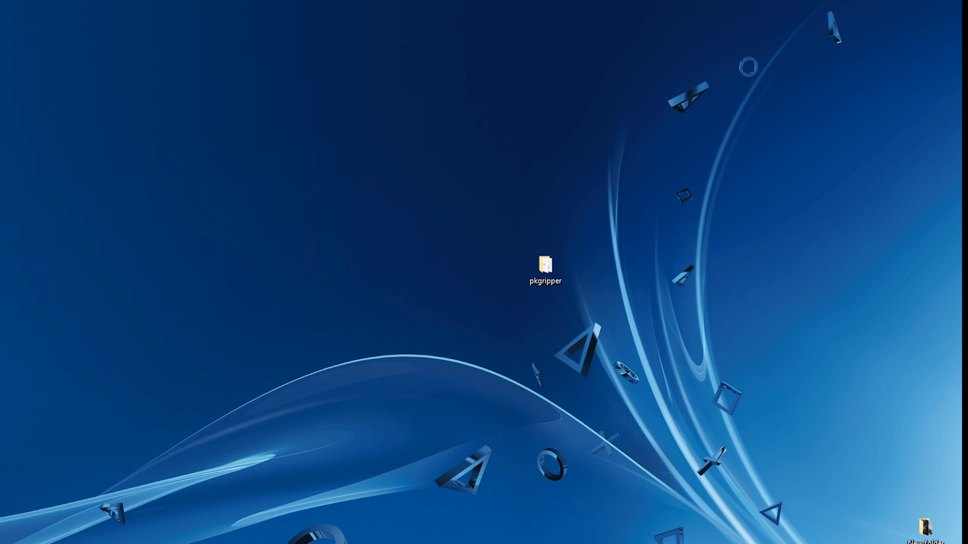
click(30, 499)
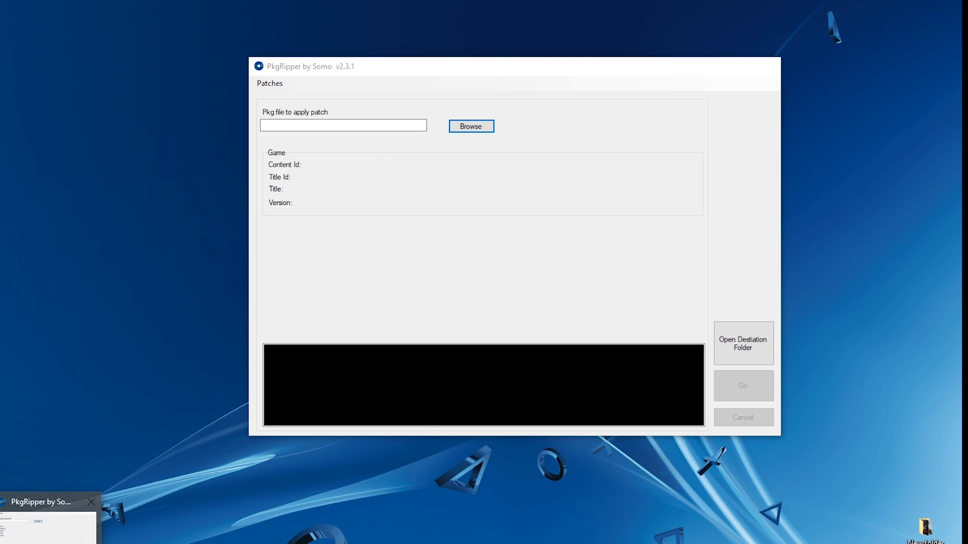
click(480, 129)
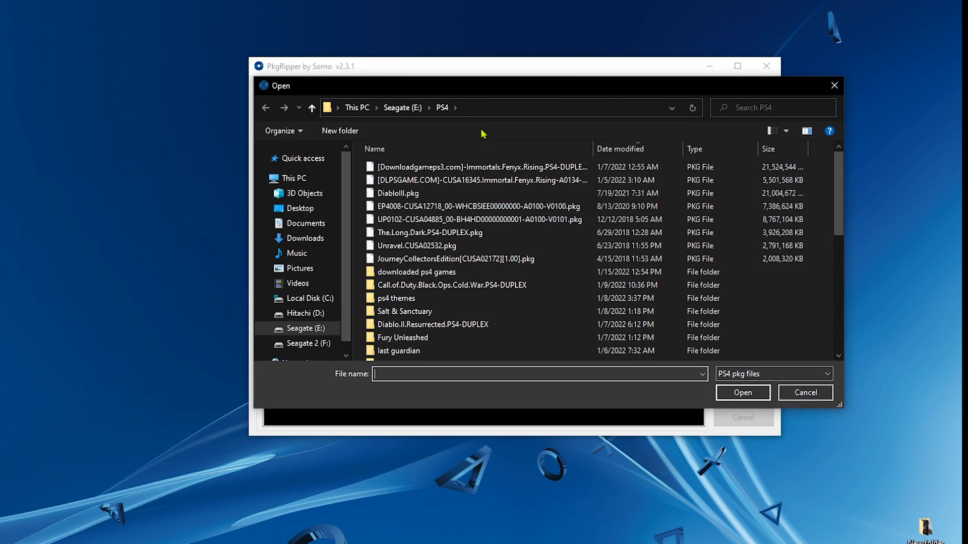
click(488, 170)
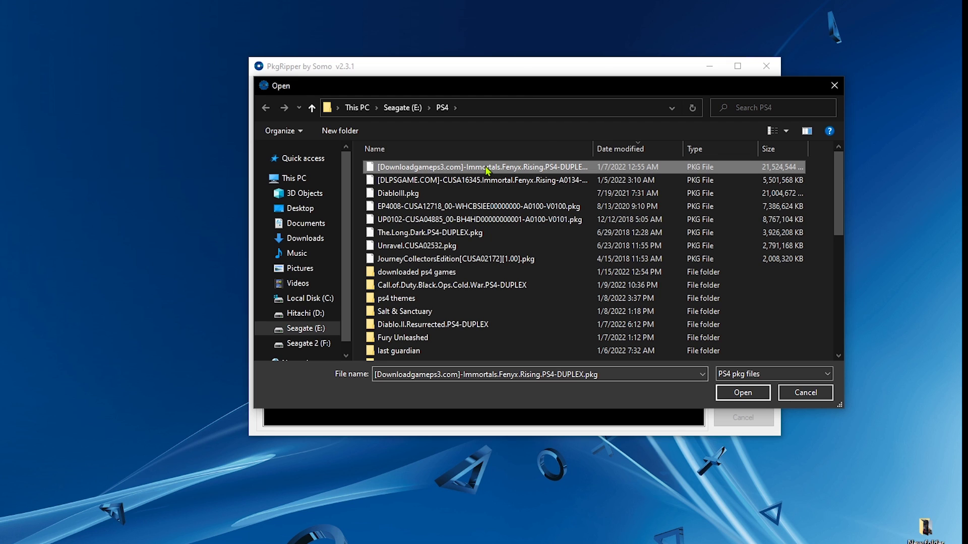
click(740, 395)
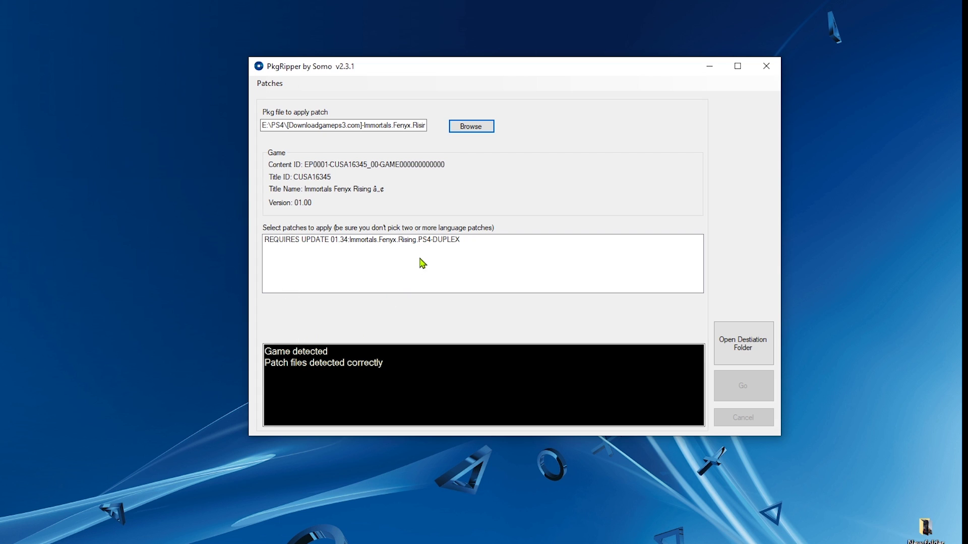
Step: Apply the Immortals.Fenyx.Rising.PS4-DUPLEX patch that requires update 01.34 to the package, accepting the version requirement
click(374, 242)
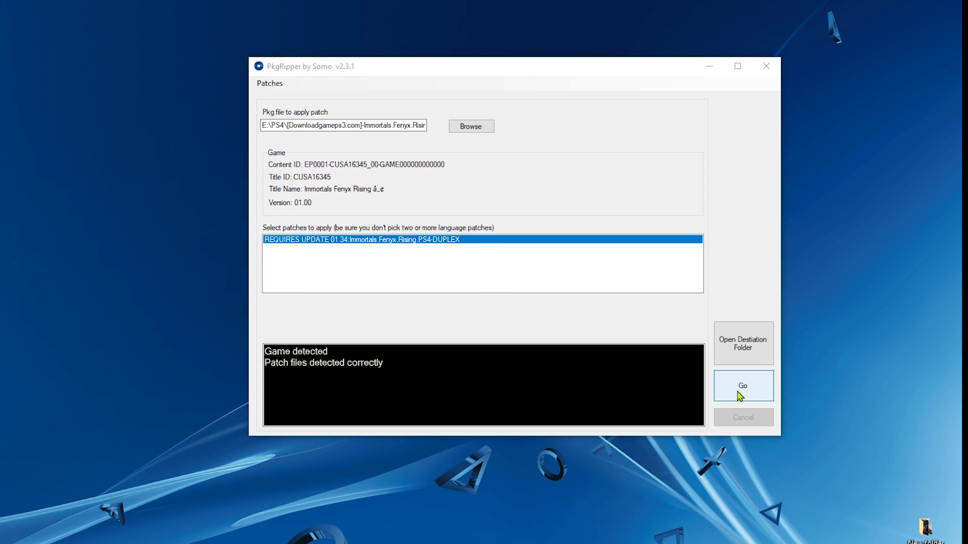
click(740, 396)
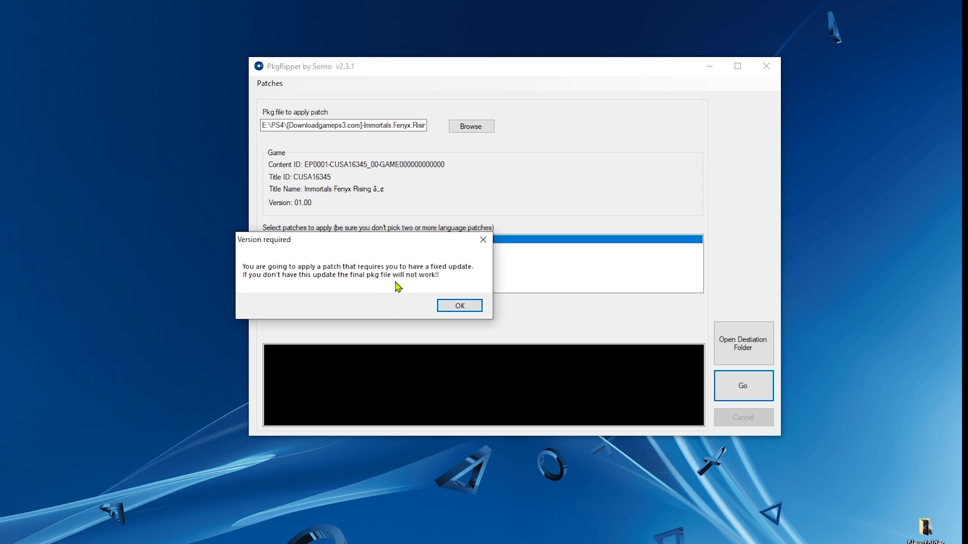
click(460, 307)
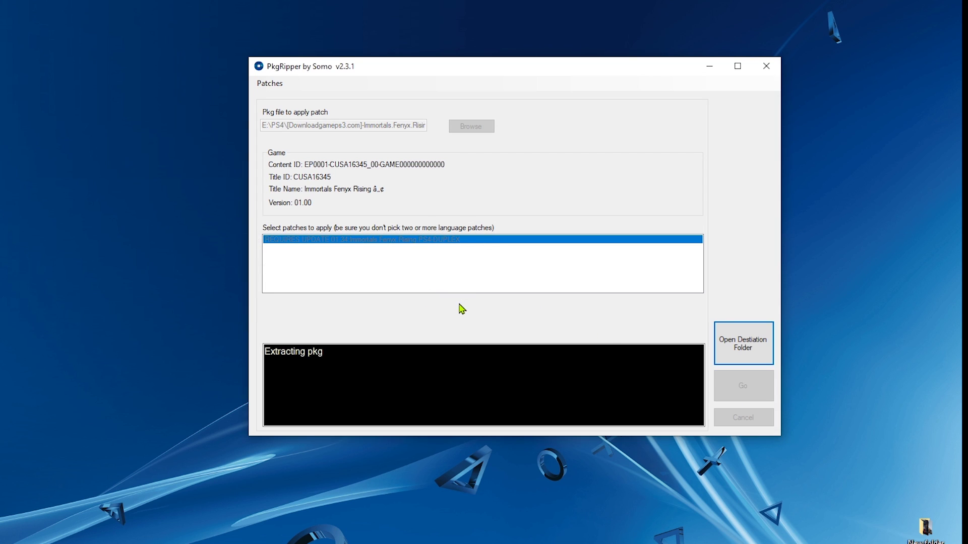